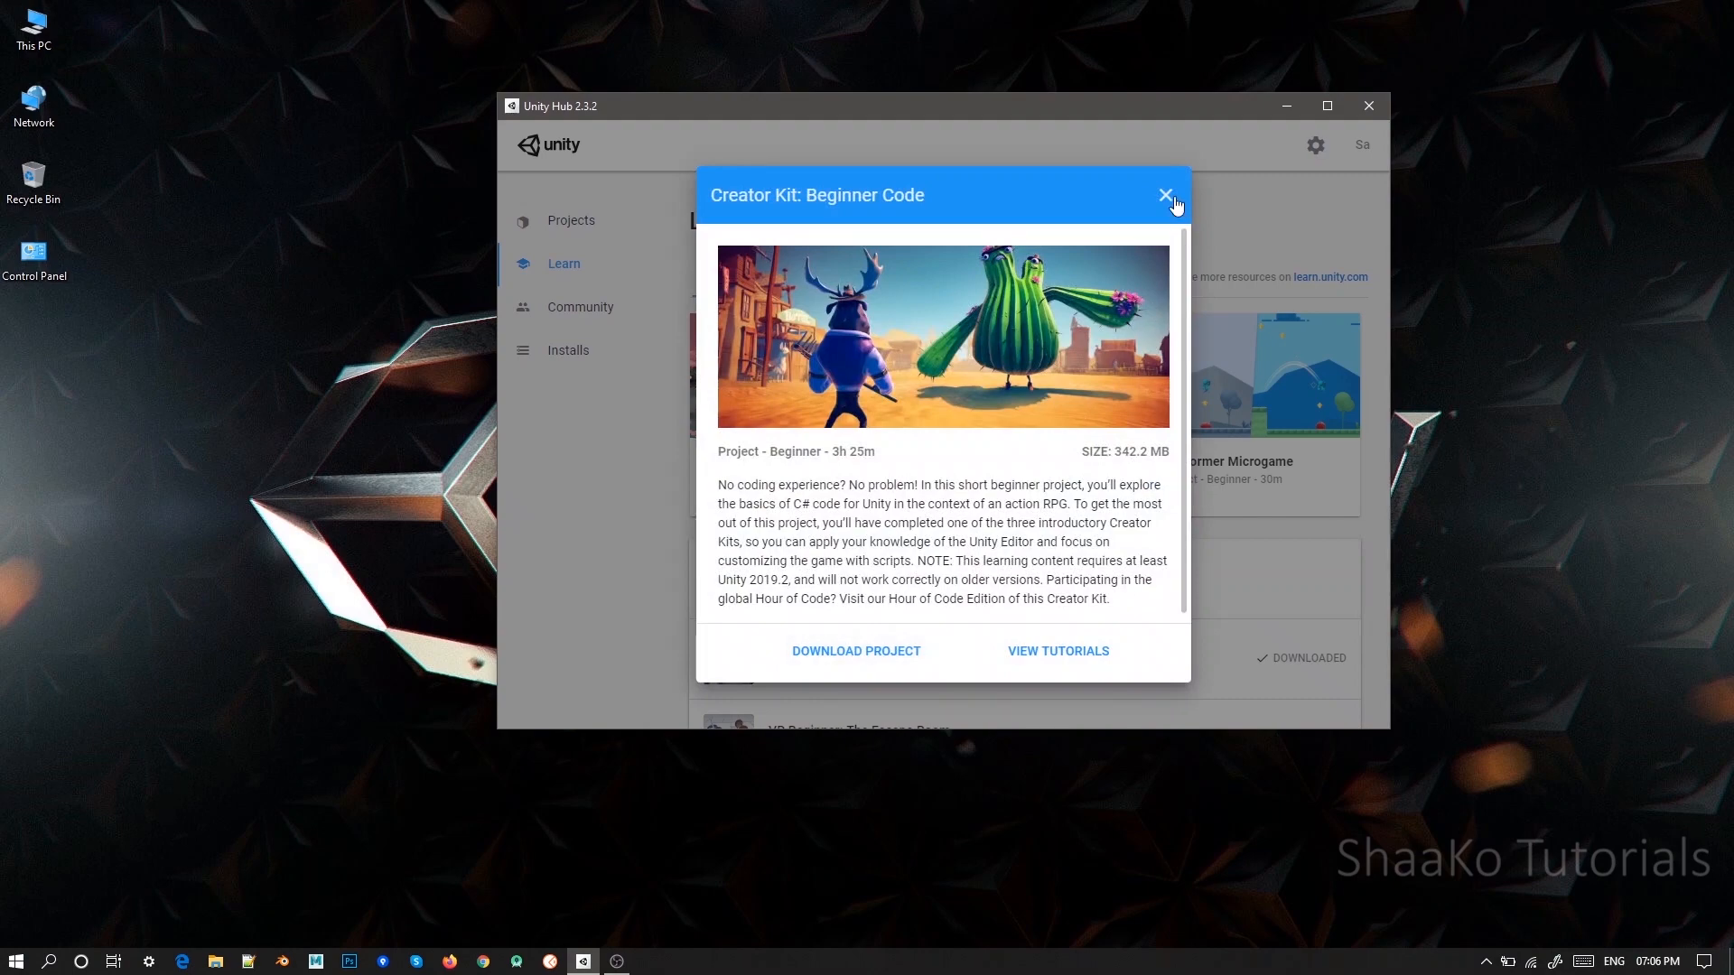
# Close the Creator Kit: Beginner Code details and look through the available learning tutorials
pyautogui.click(1165, 196)
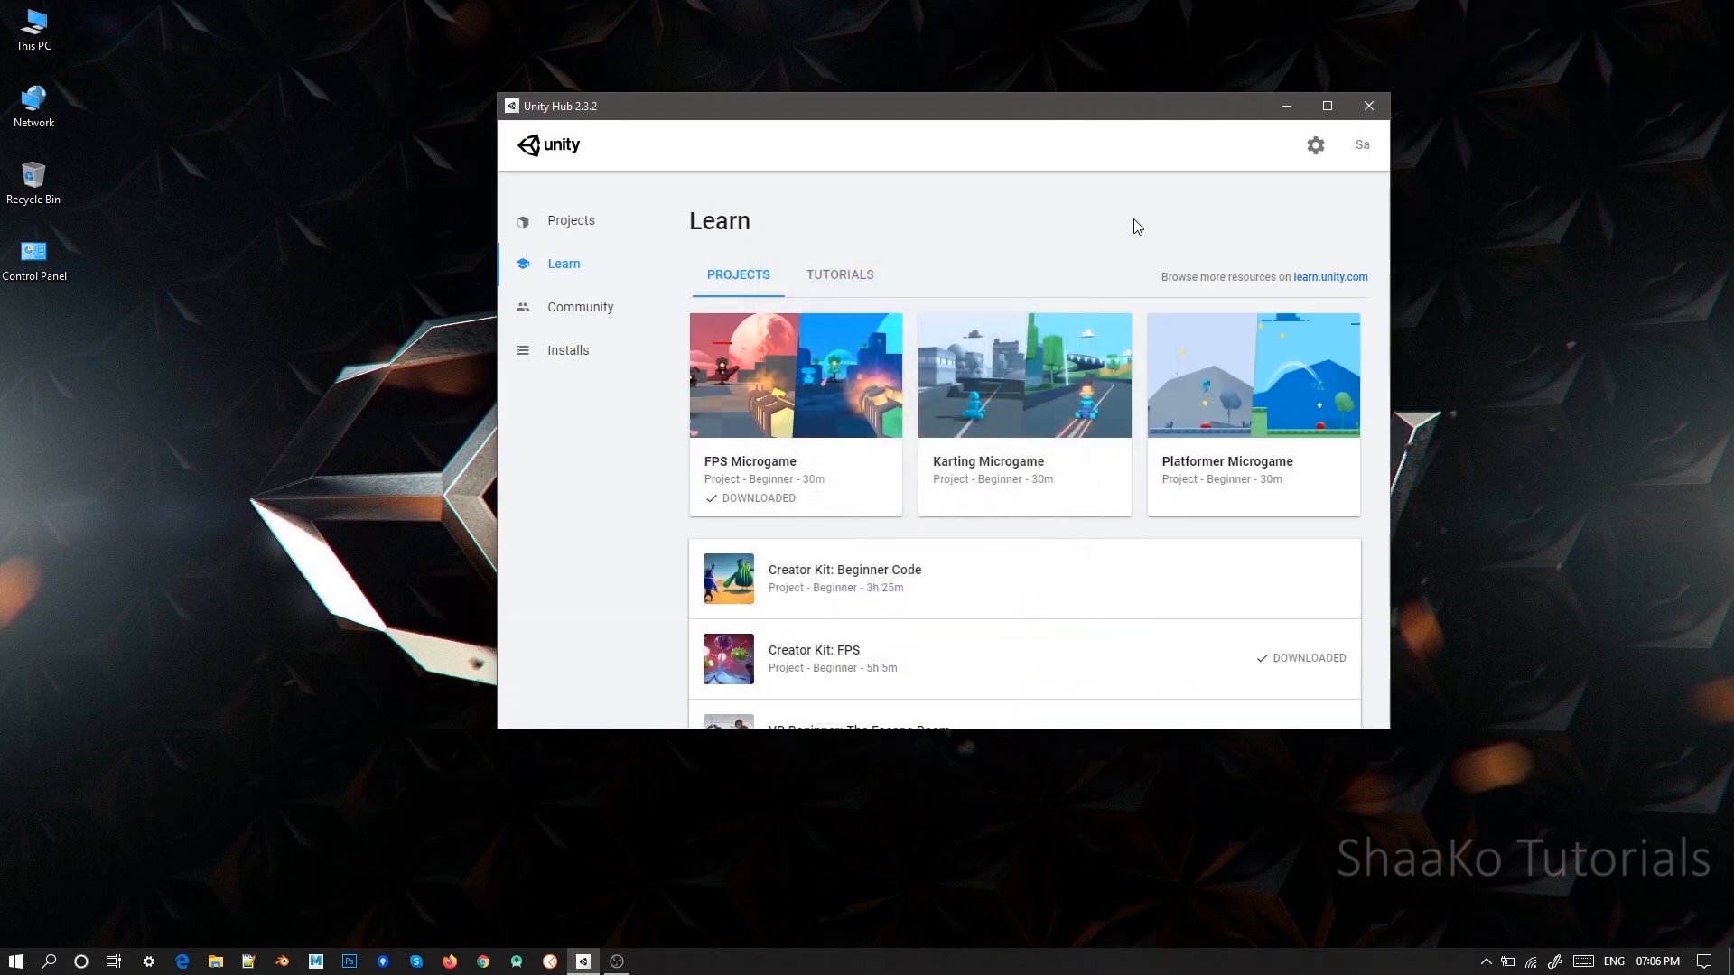
pyautogui.click(844, 296)
pyautogui.scroll(-1, 867, 524)
pyautogui.scroll(-2, 867, 523)
pyautogui.scroll(3, 867, 524)
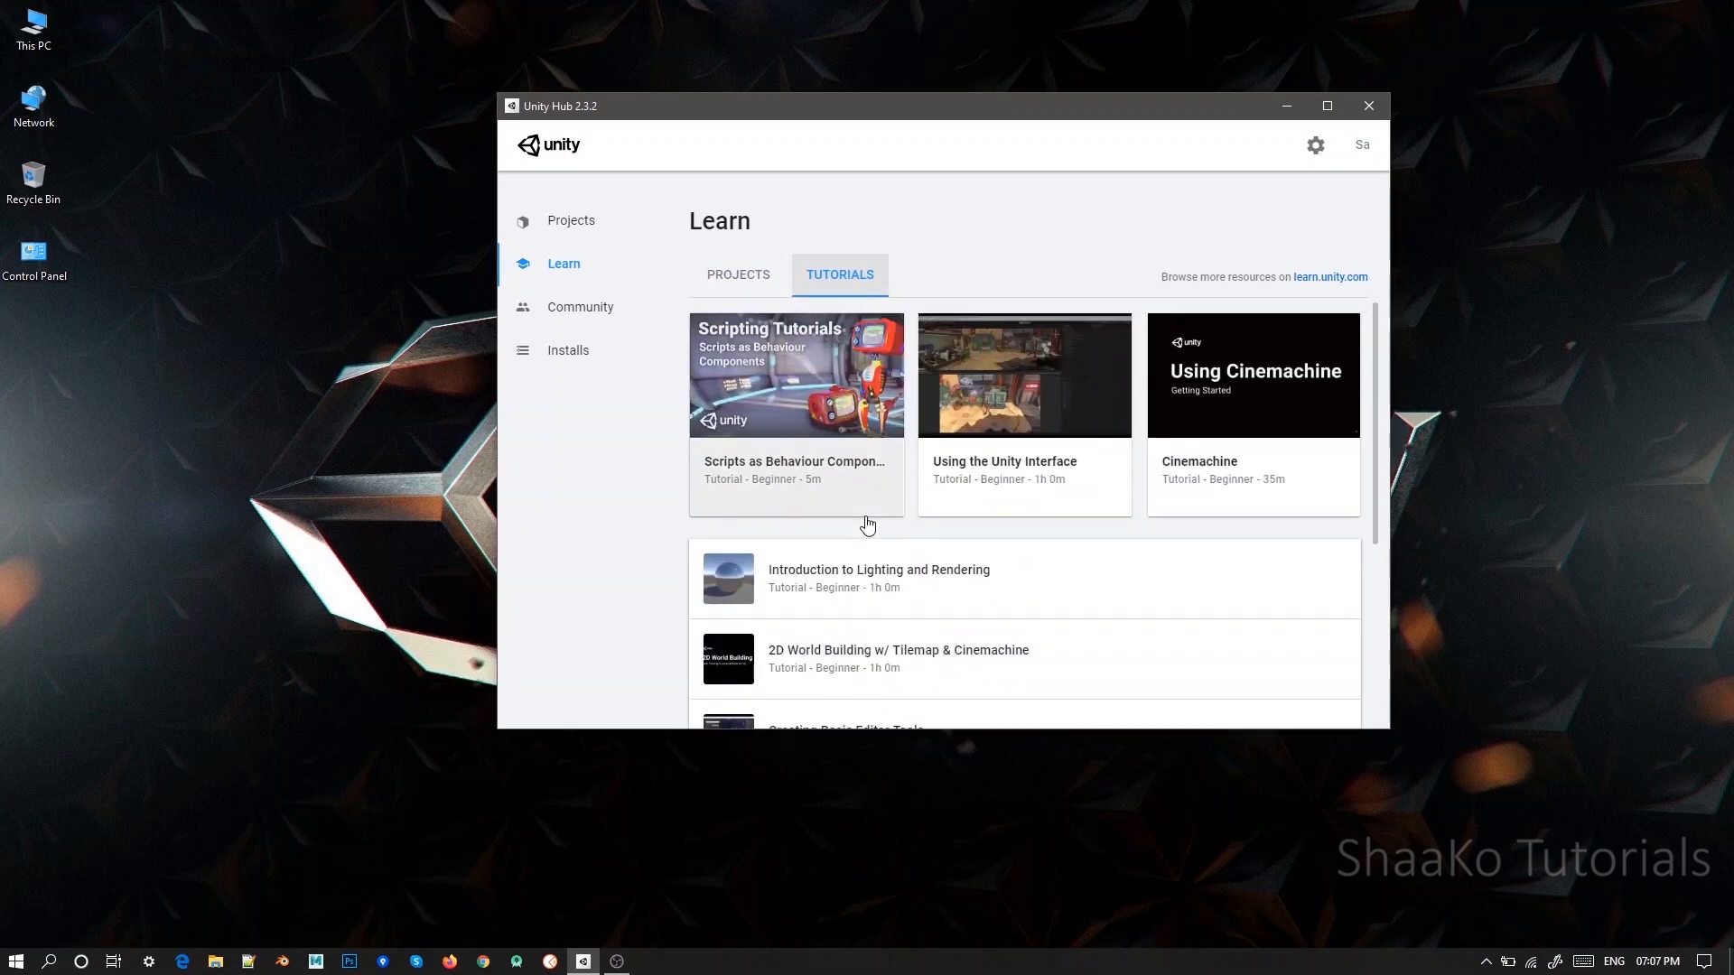
# Look through the community resources, from Unite Now and Unity Blog to Live Help and Groups
pyautogui.click(601, 327)
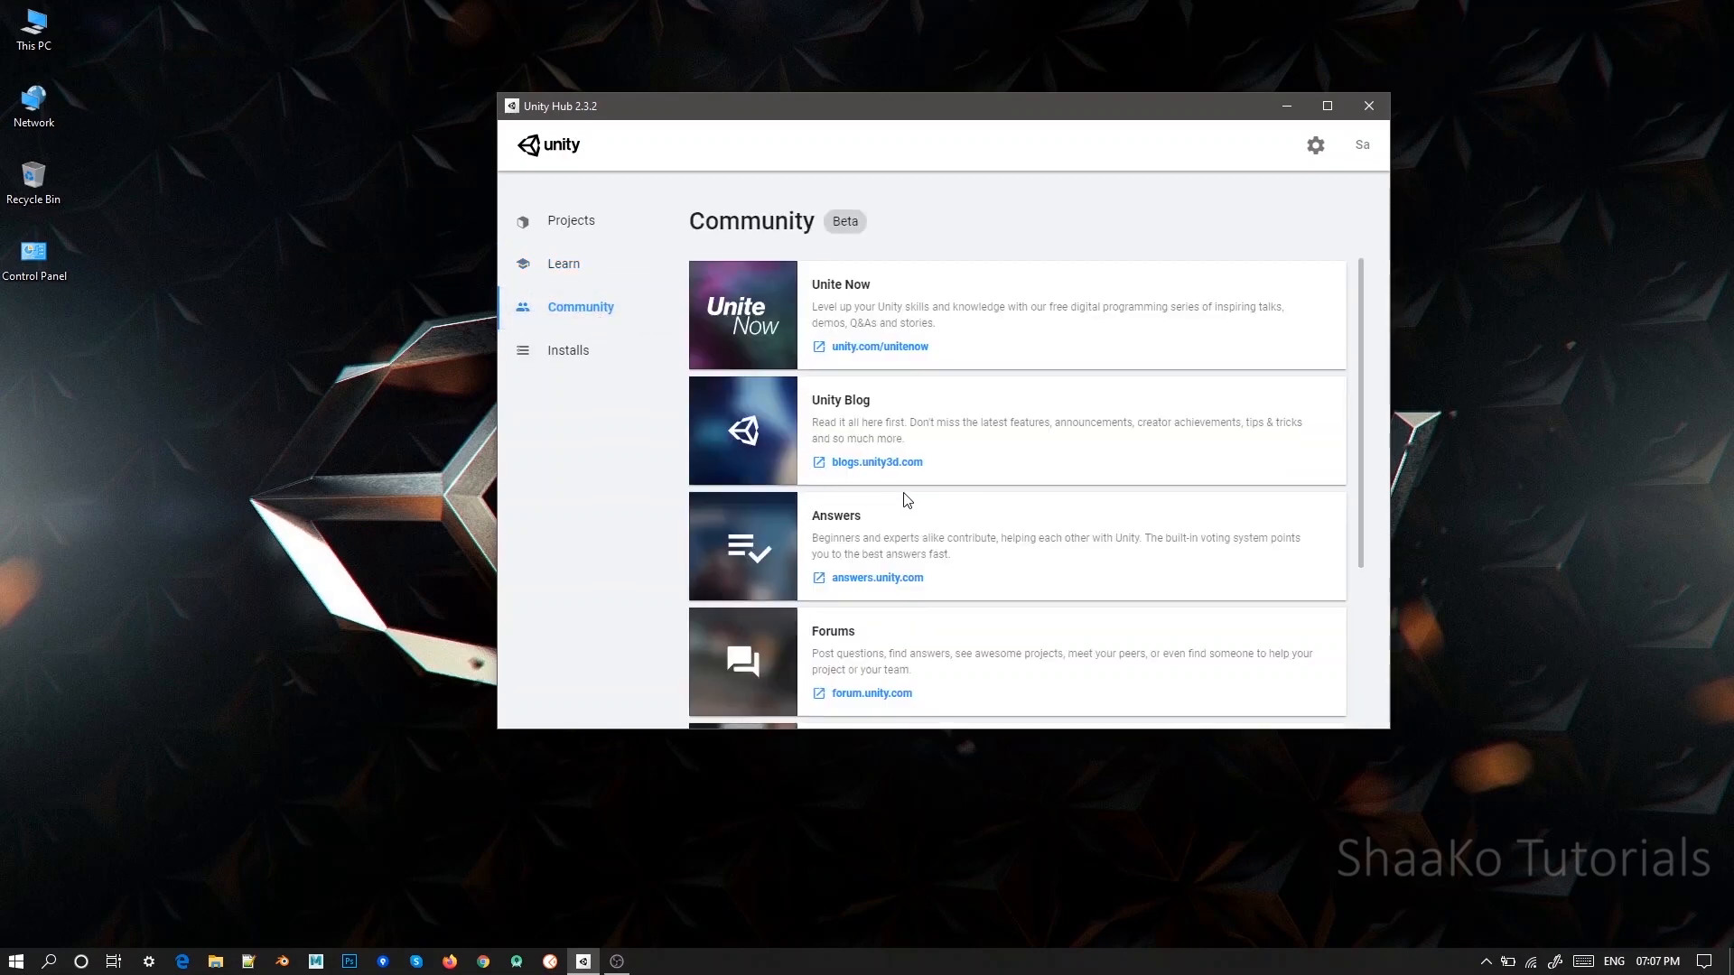
pyautogui.scroll(-3, 906, 500)
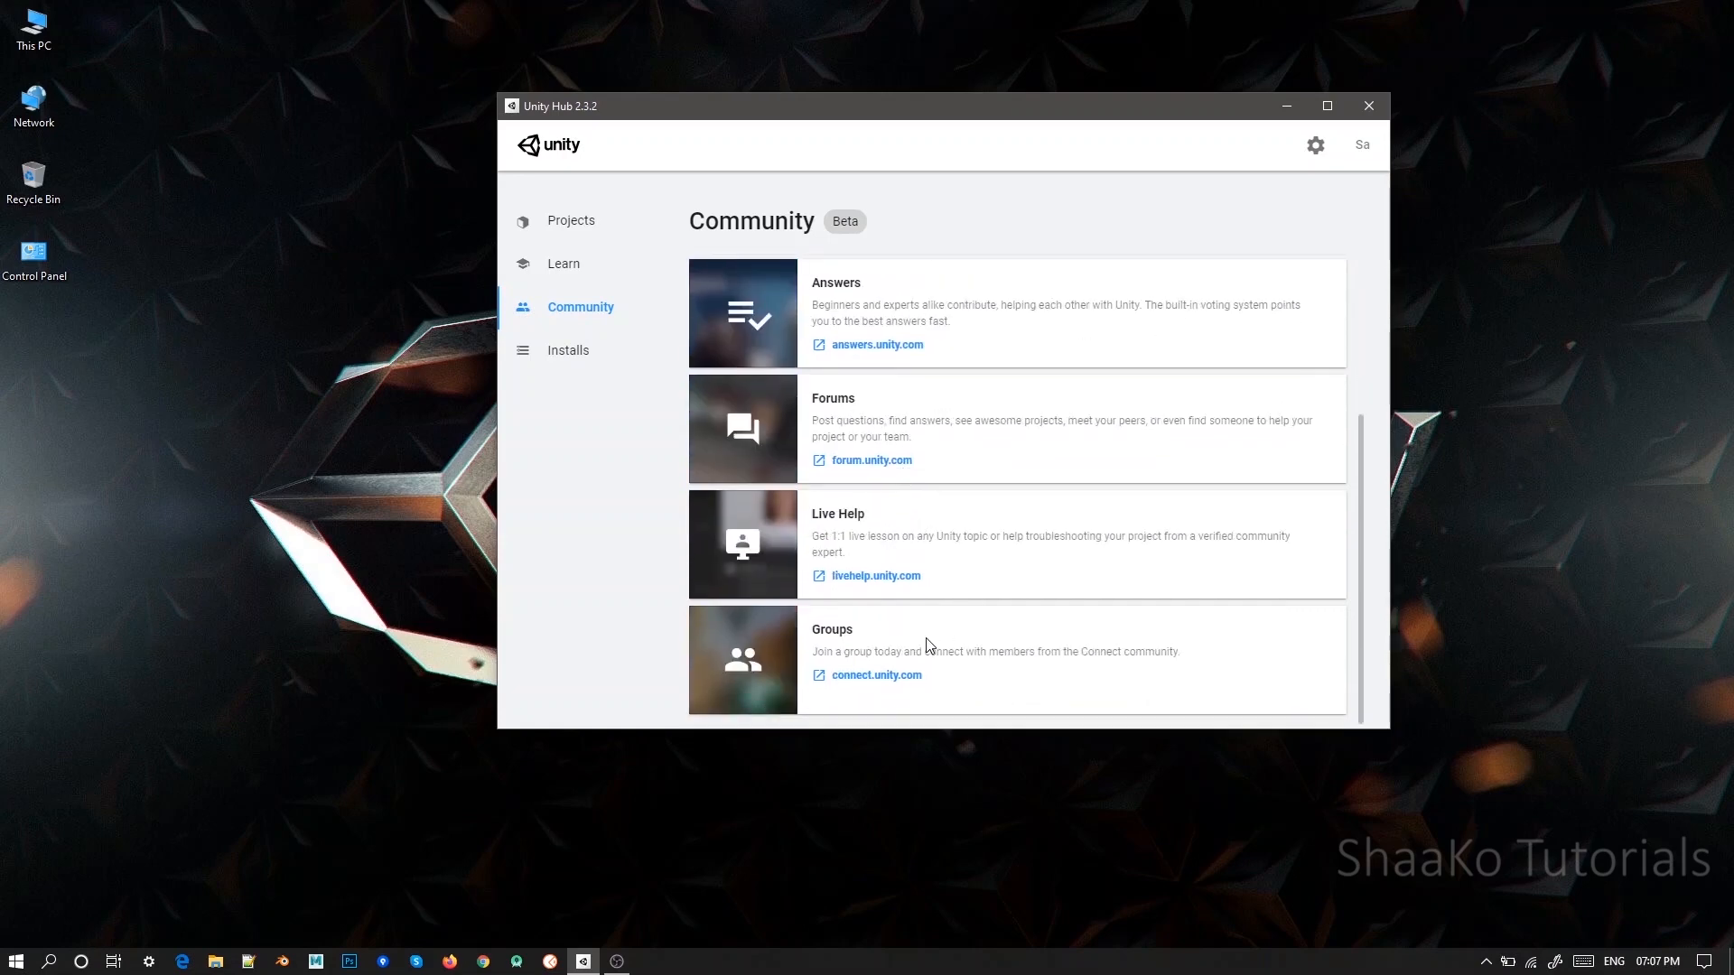
pyautogui.scroll(3, 927, 642)
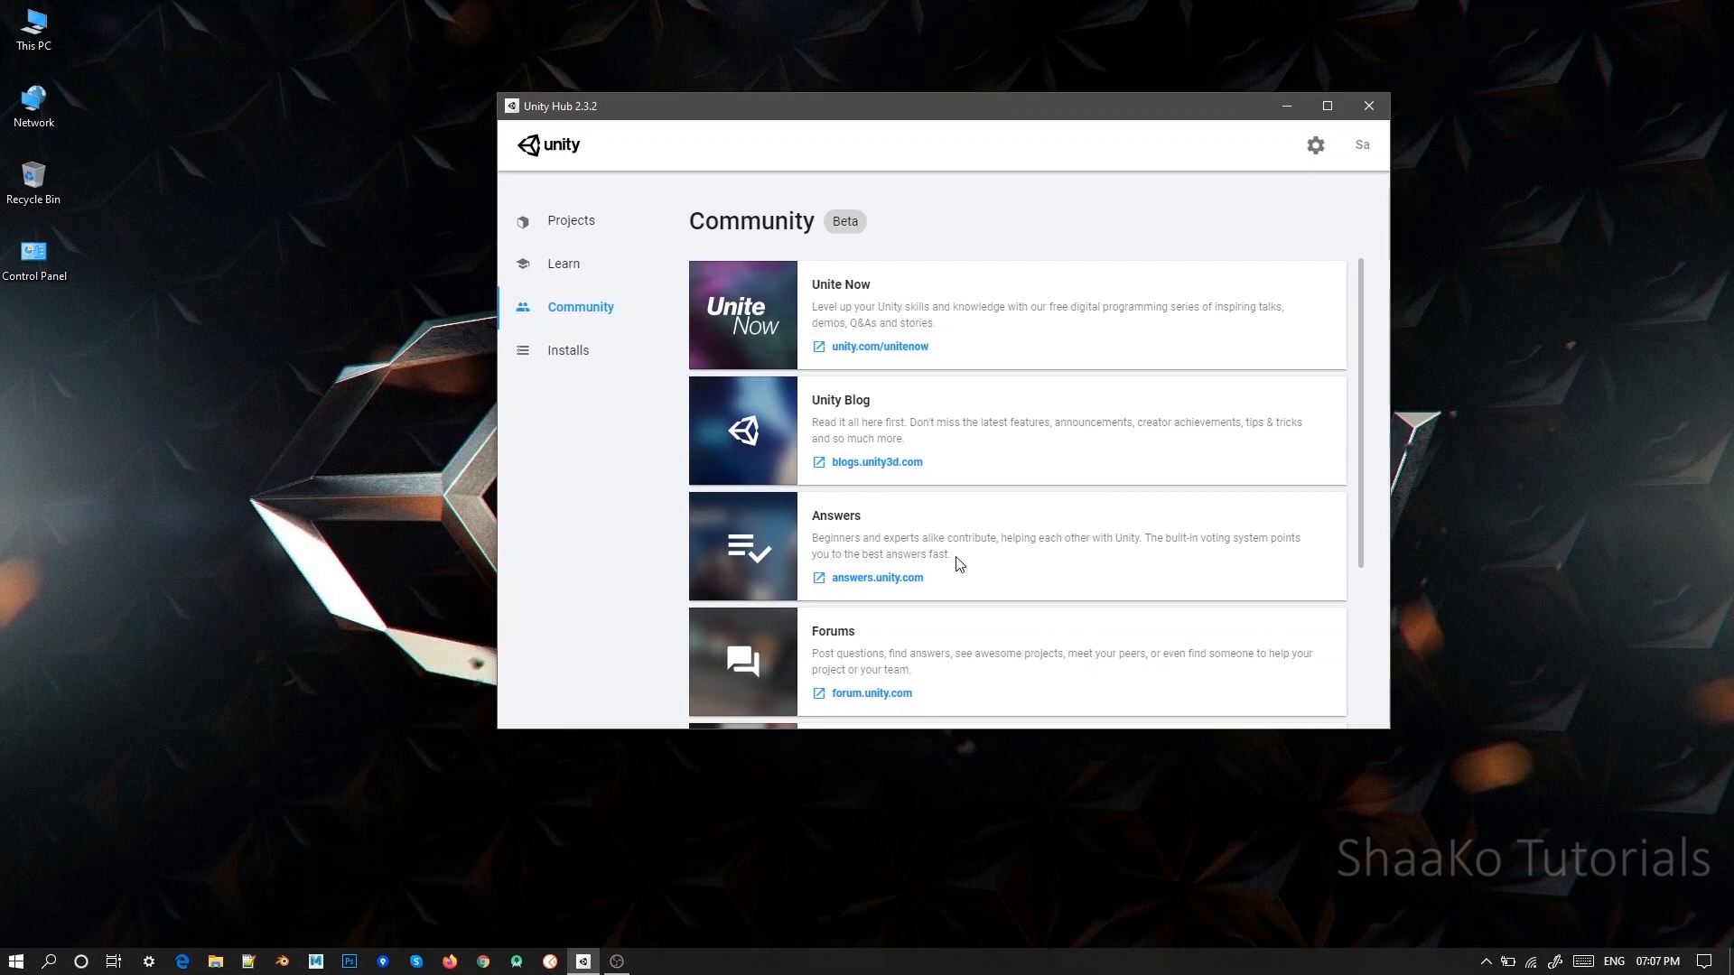
# Start adding Unity 2018.4.23f1 (LTS) to the installed versions and proceed to its module selection
pyautogui.click(576, 357)
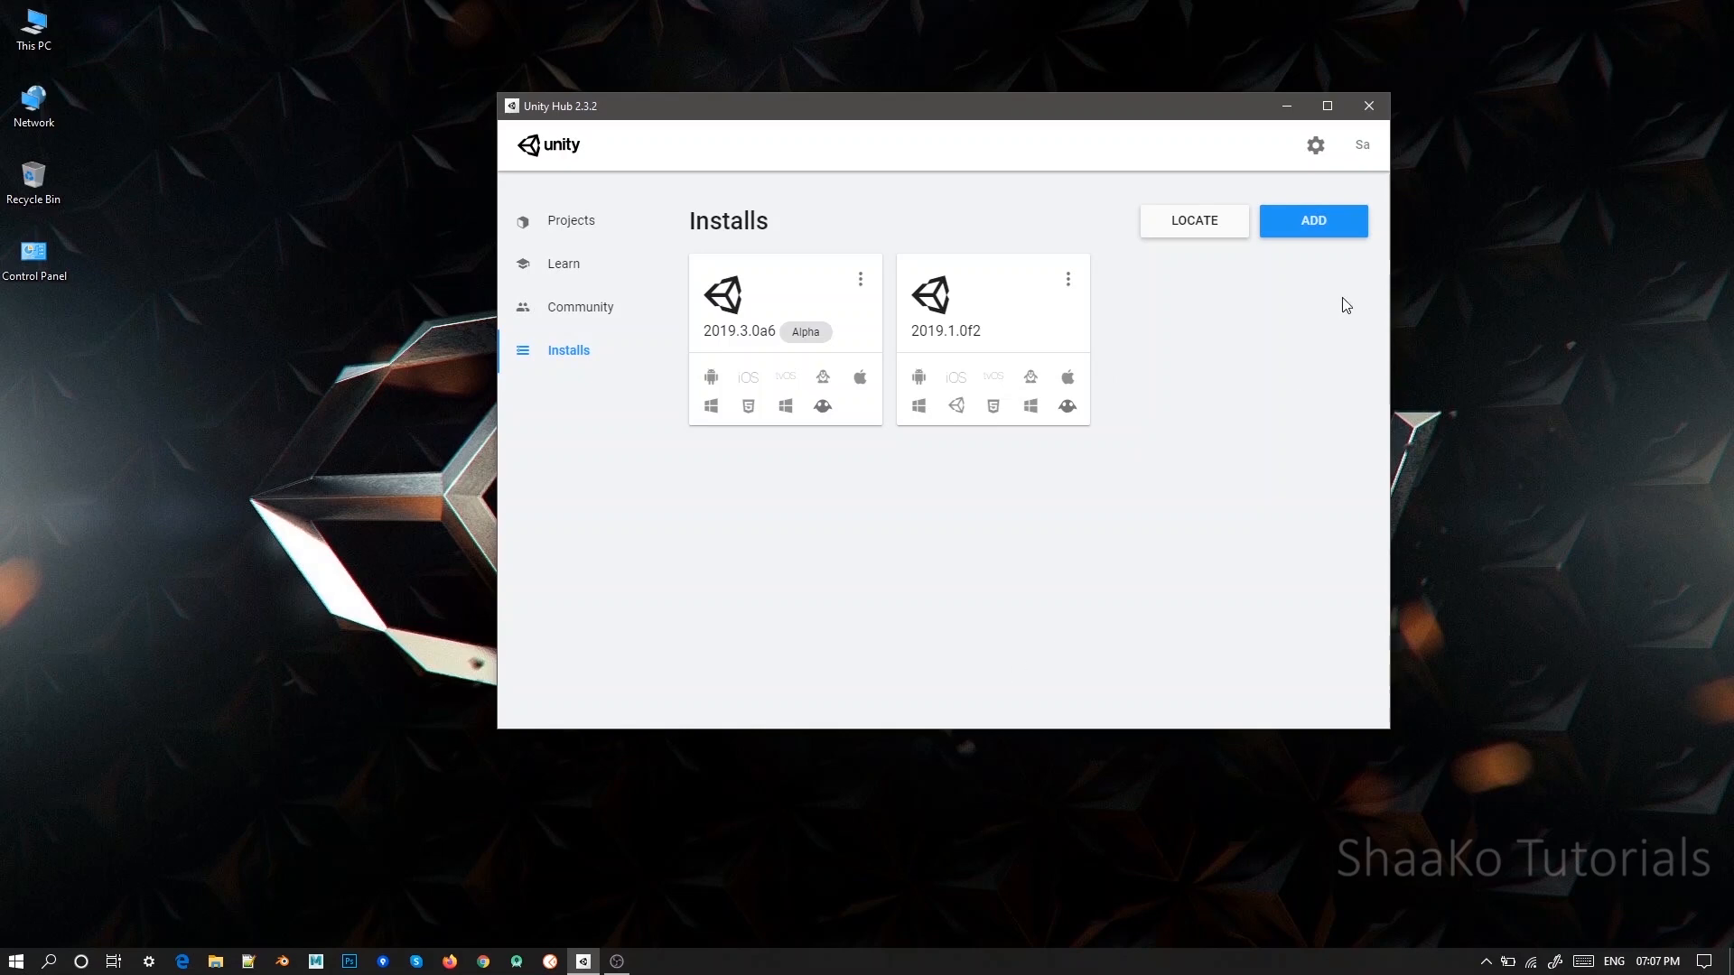
pyautogui.click(1315, 222)
pyautogui.scroll(-1, 772, 470)
pyautogui.scroll(1, 769, 481)
pyautogui.scroll(-1, 769, 481)
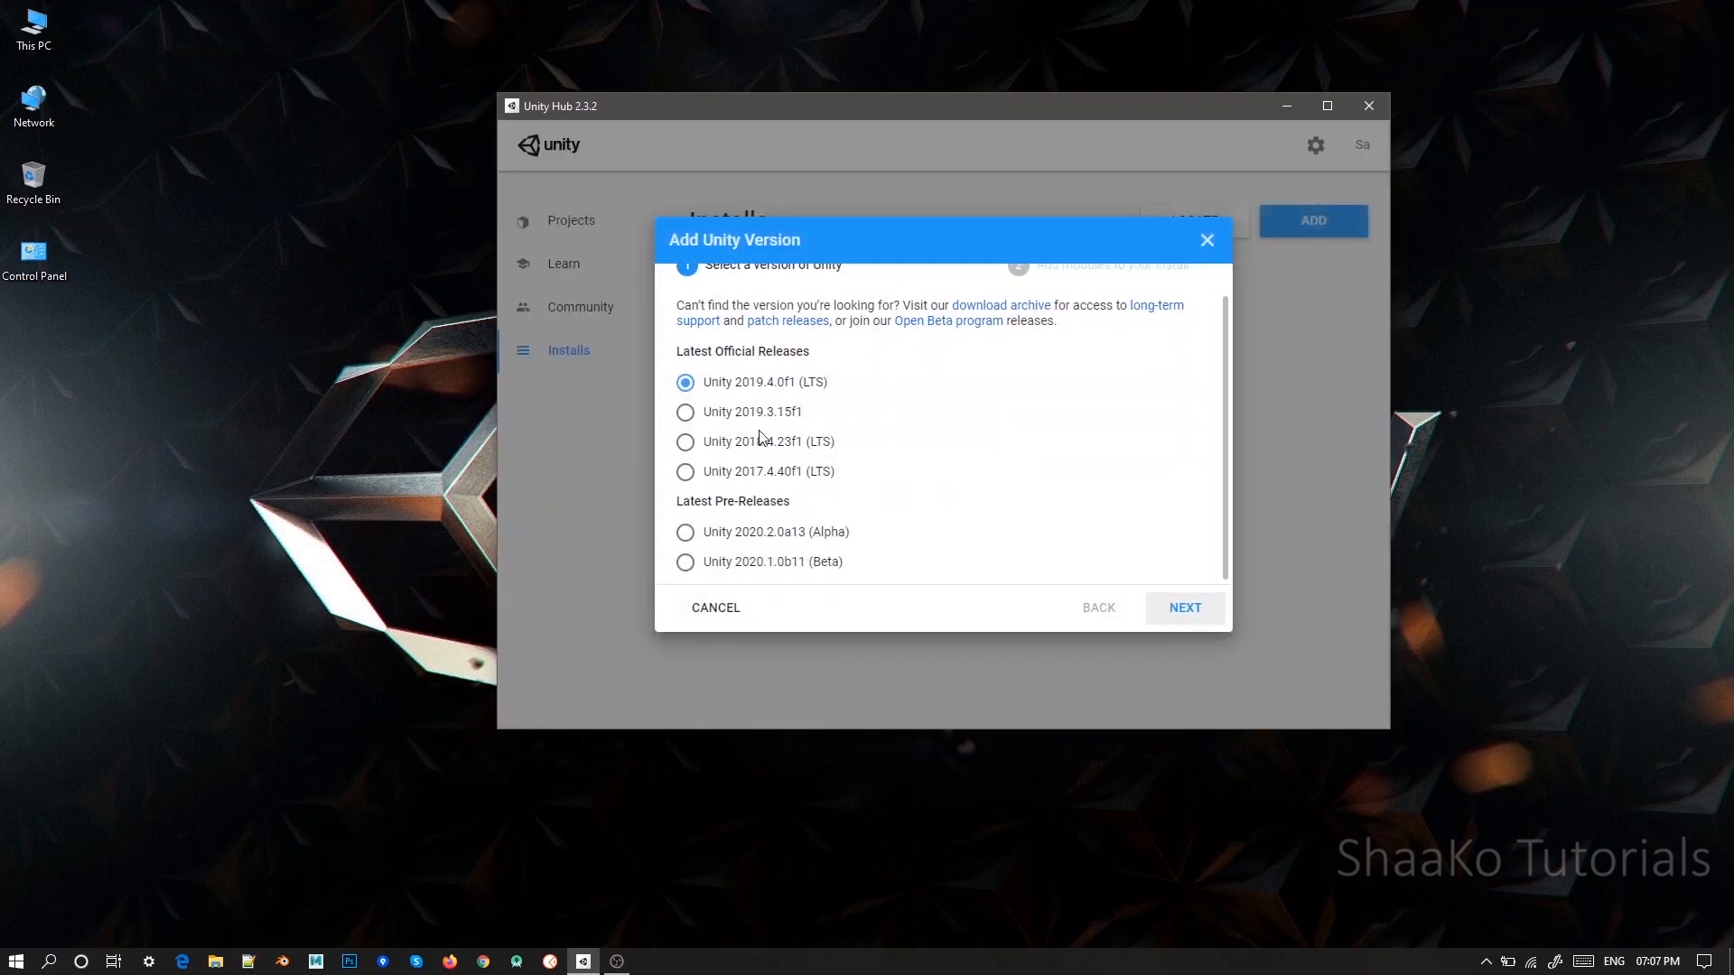
pyautogui.click(686, 442)
pyautogui.click(1182, 608)
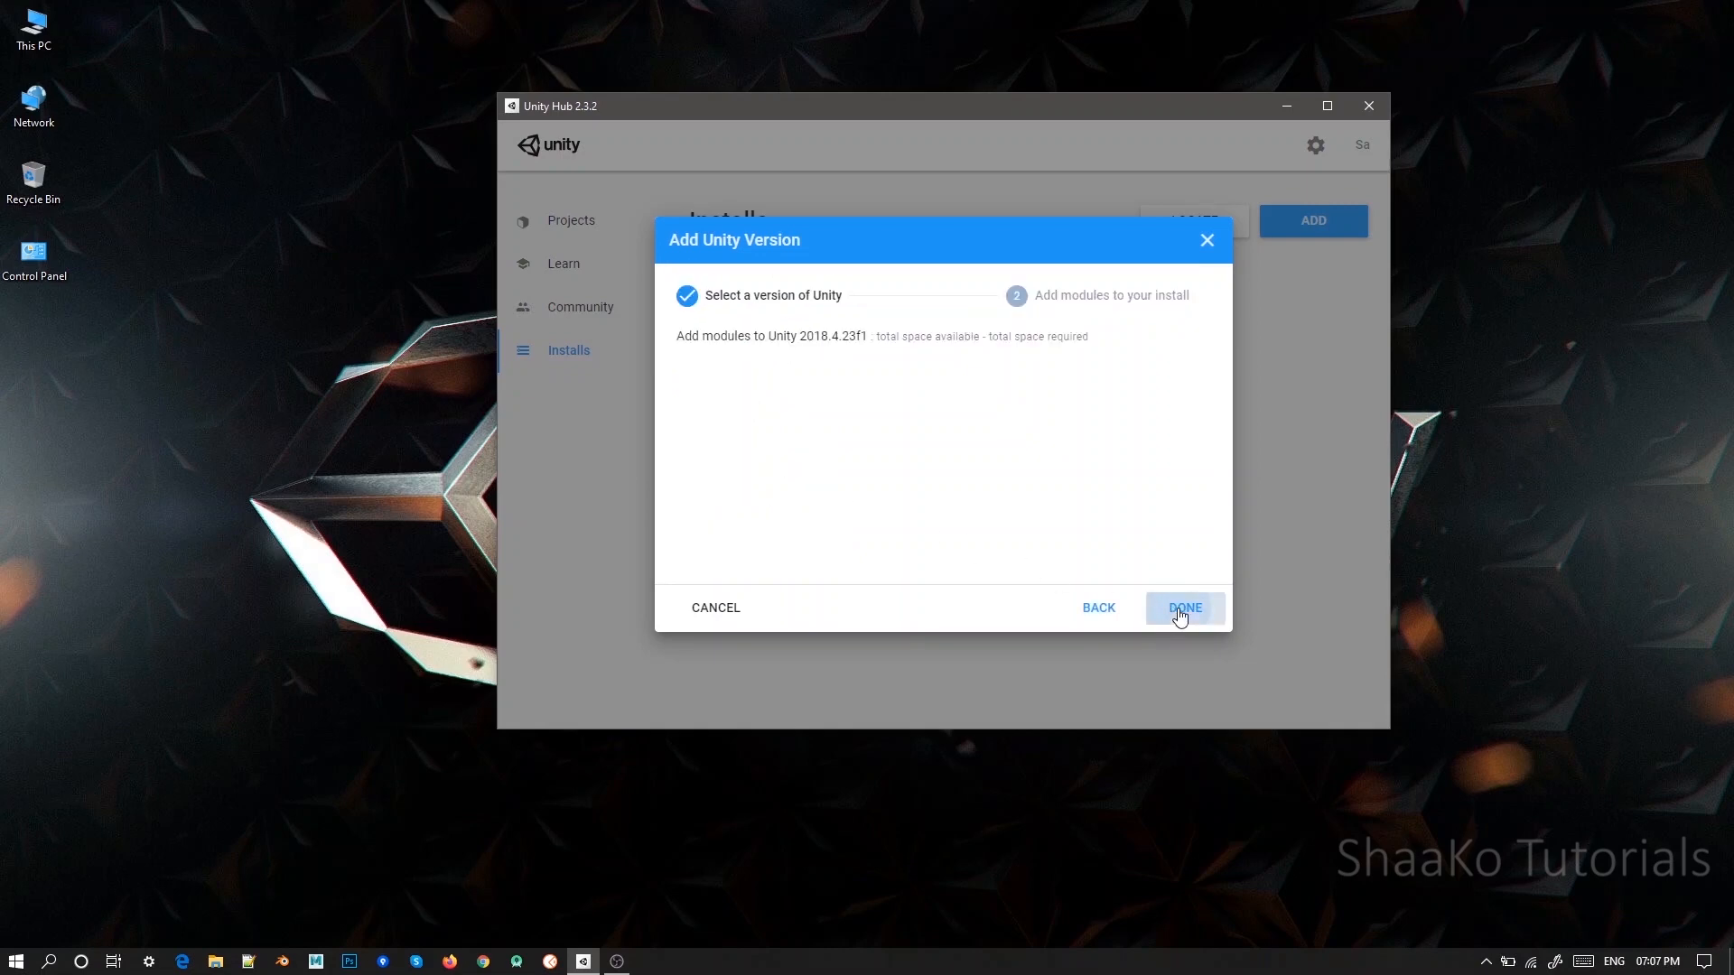
# Examine the platform, documentation and language modules offered for Unity 2018.4.23f1, and dismiss the installation without adding it
pyautogui.scroll(-10, 813, 465)
pyautogui.scroll(3, 775, 475)
pyautogui.scroll(-3, 772, 474)
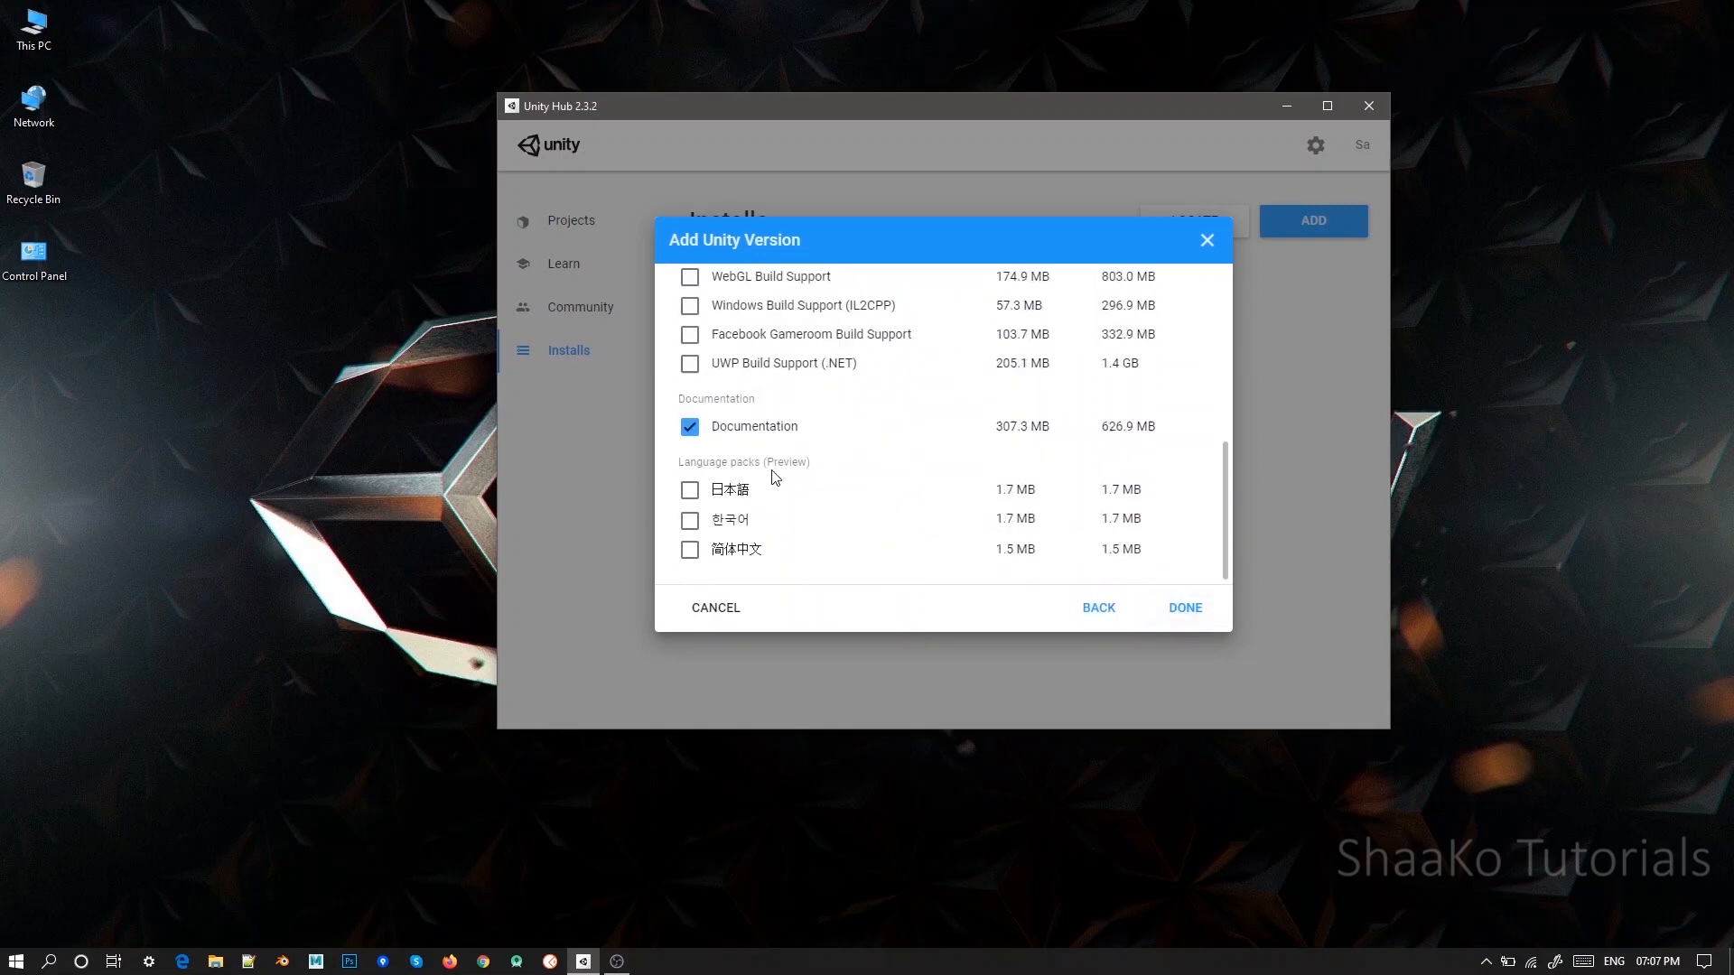
pyautogui.scroll(7, 768, 488)
pyautogui.scroll(-7, 795, 529)
pyautogui.scroll(10, 824, 530)
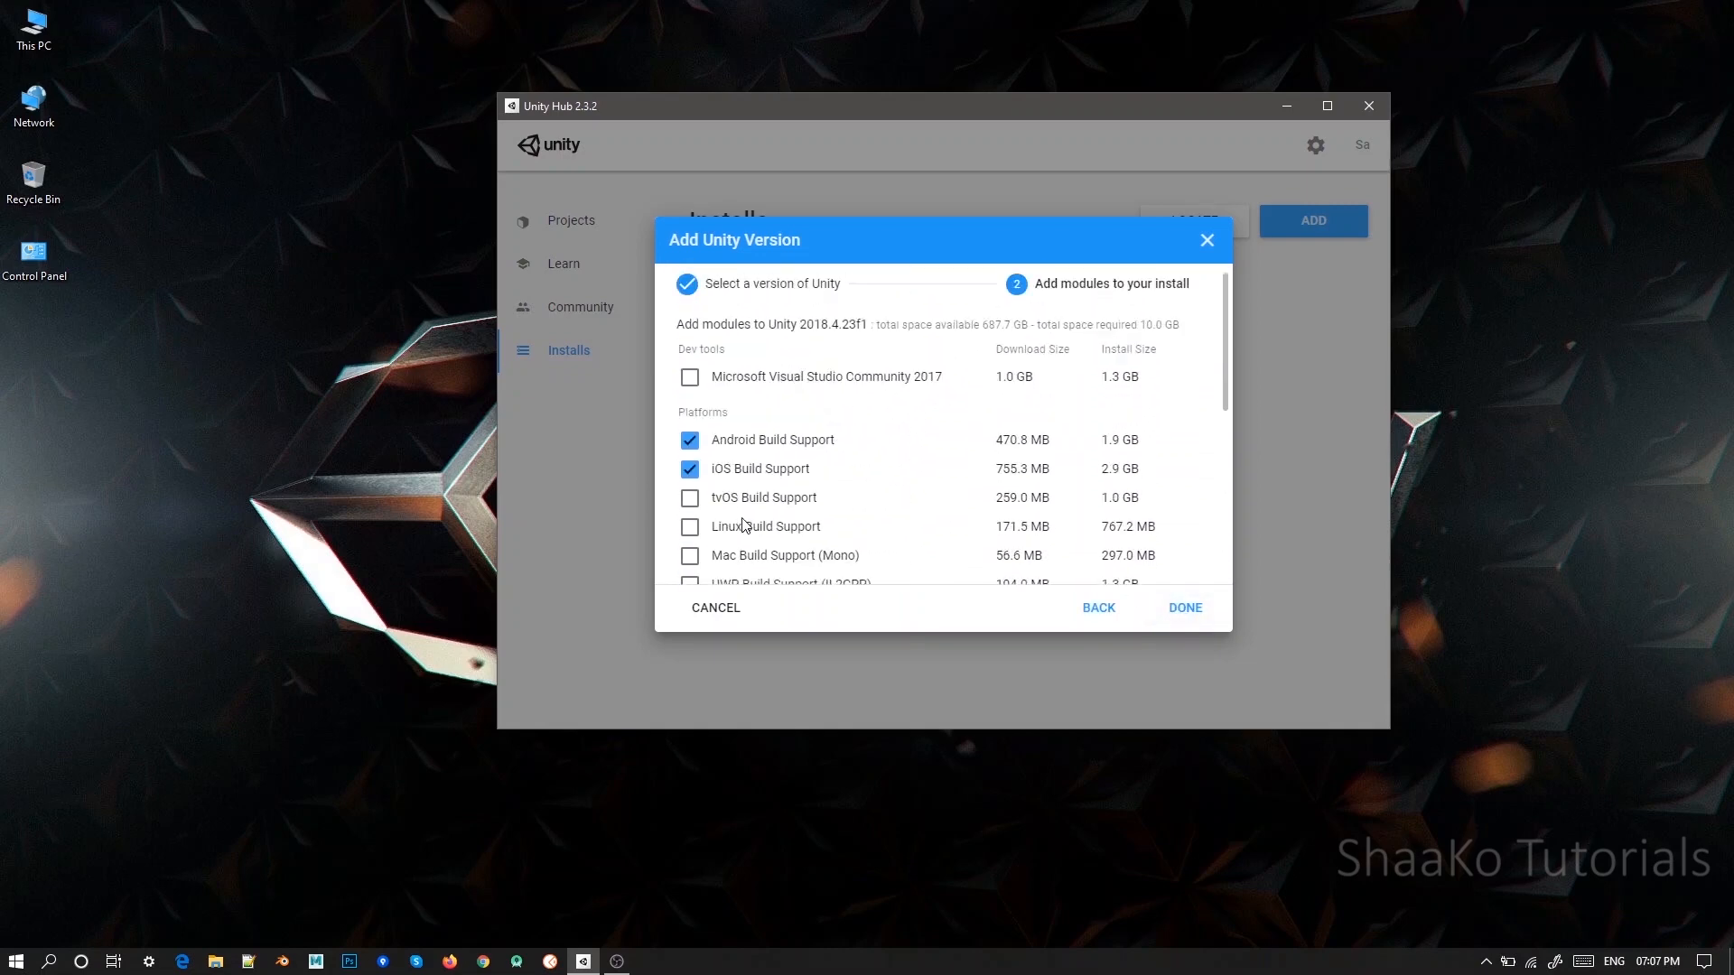
pyautogui.click(1208, 242)
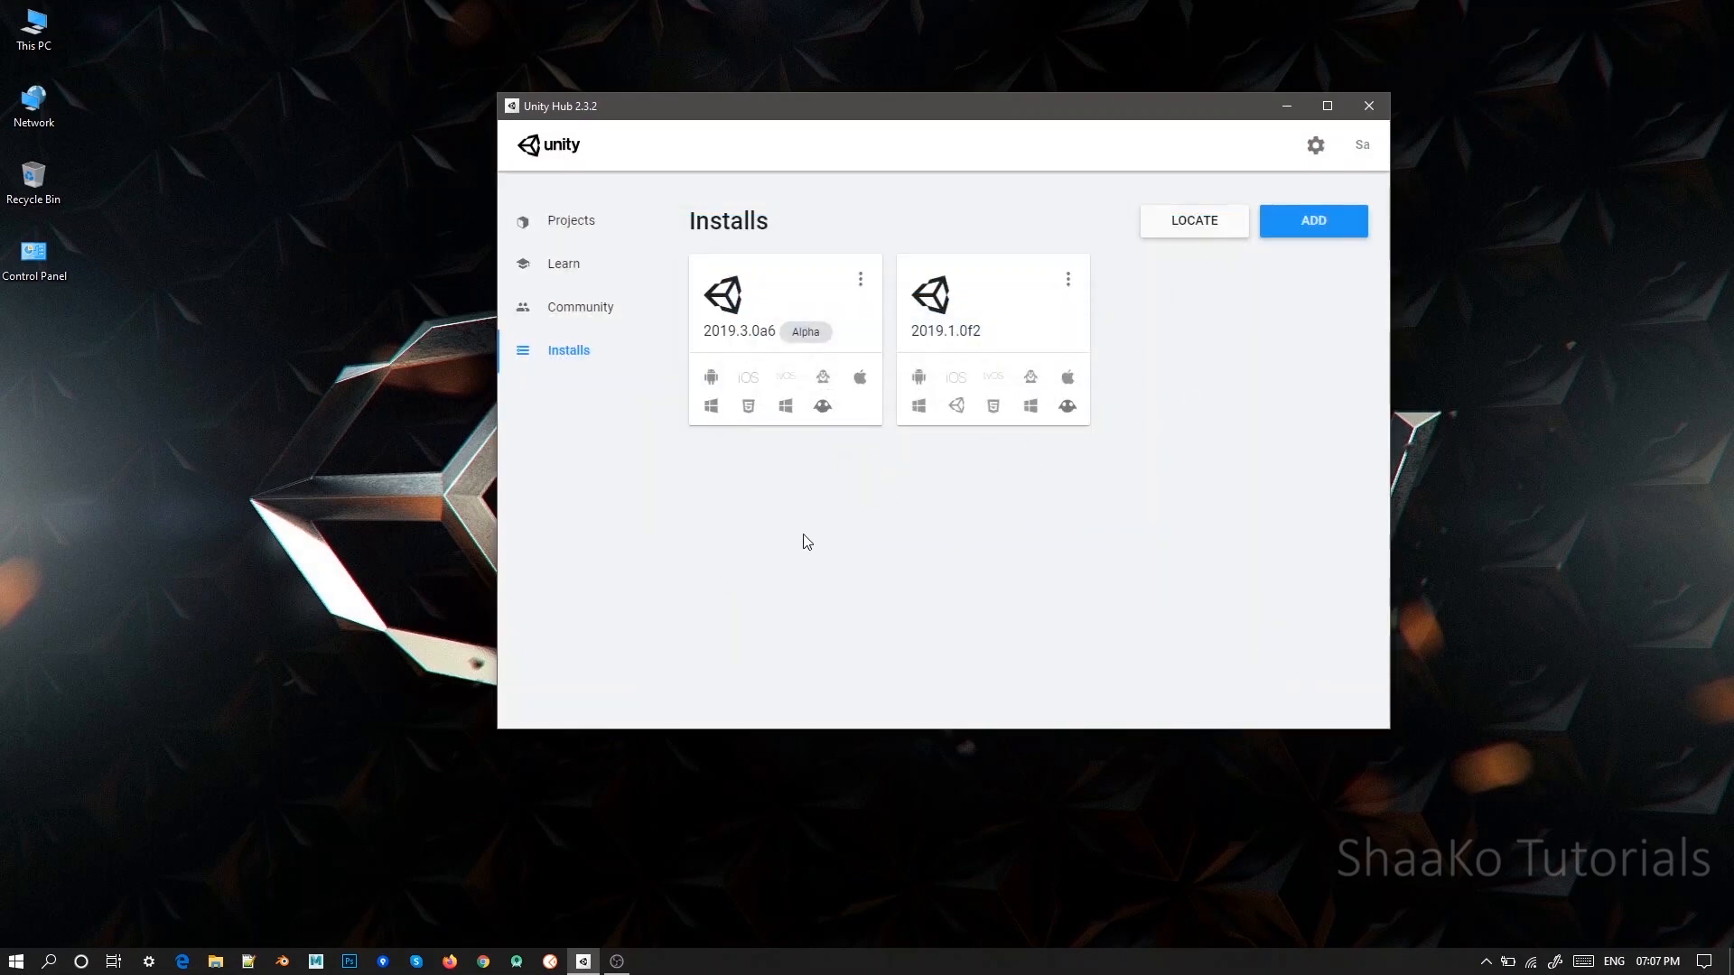
# Examine the target platform options for the Sample project in the project list and keep Current platform
pyautogui.click(594, 226)
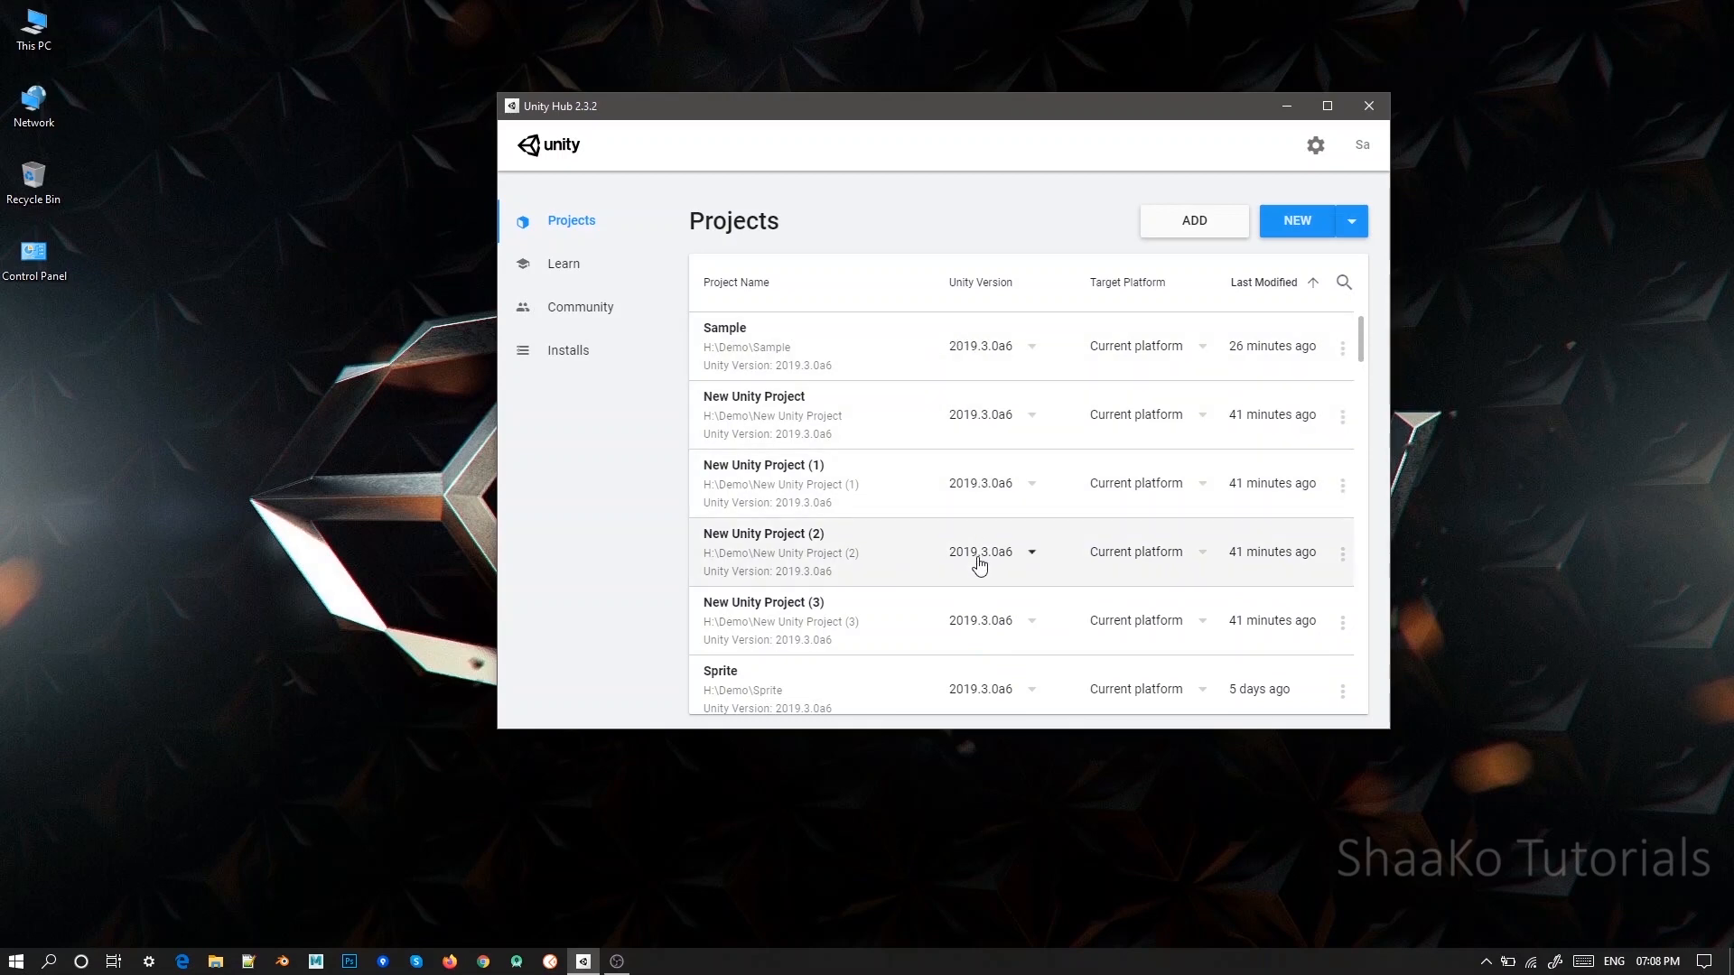
pyautogui.click(1202, 352)
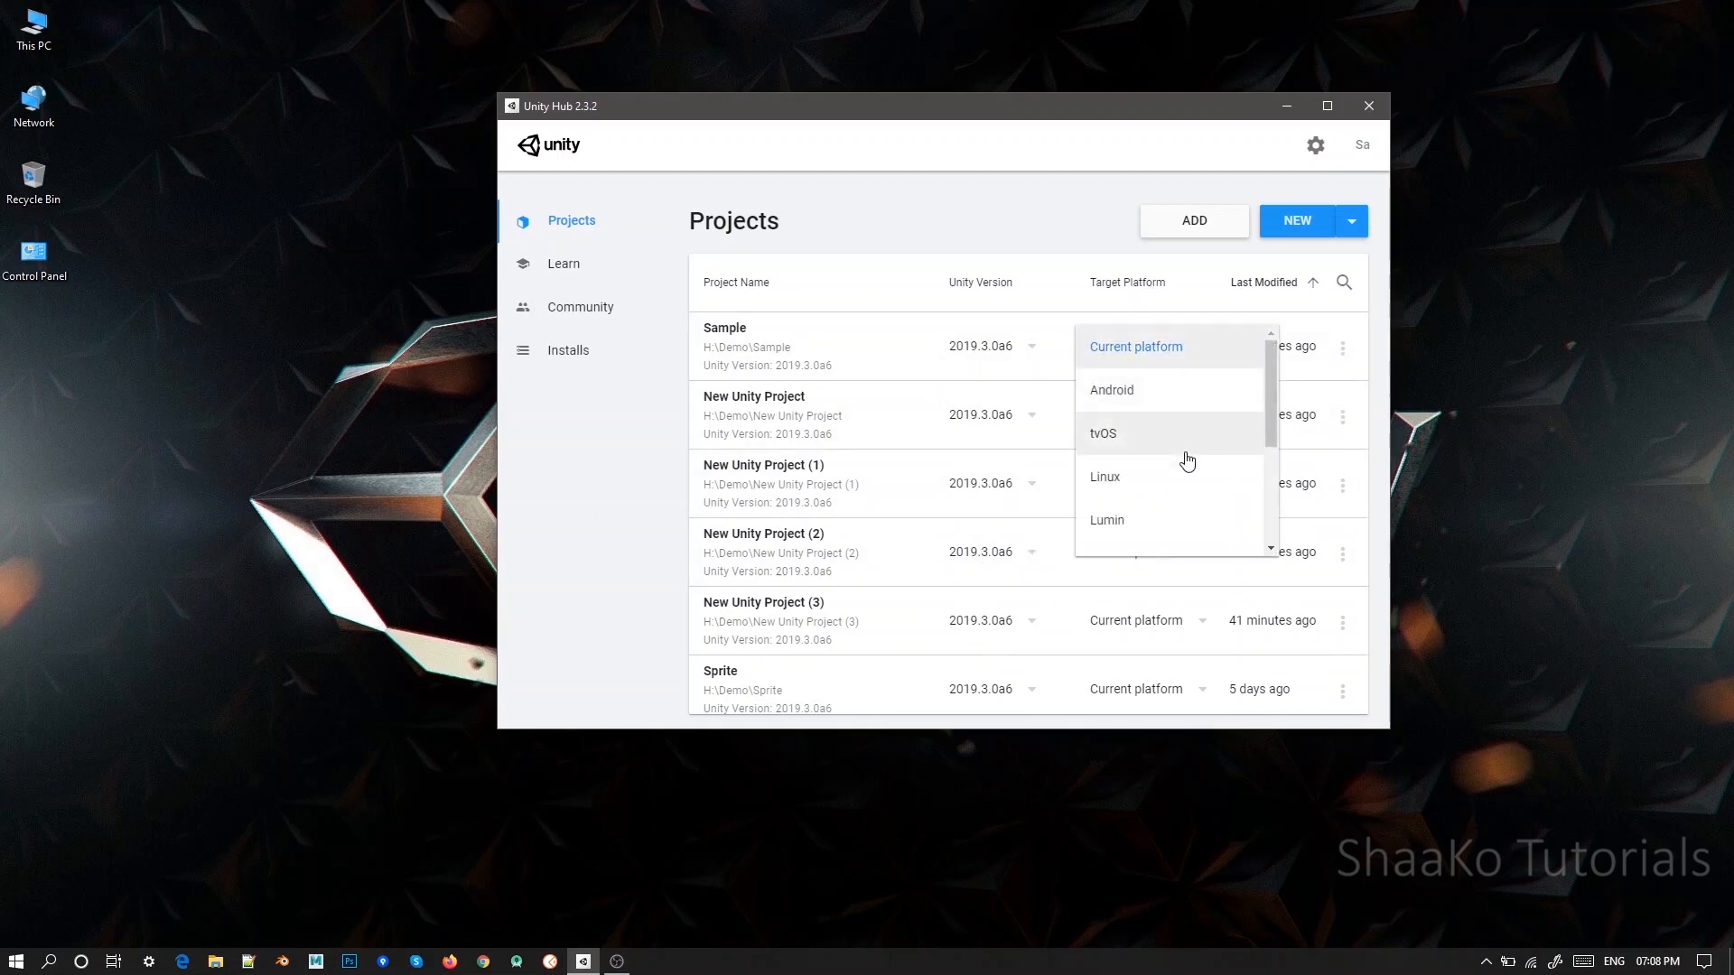
pyautogui.scroll(-3, 1183, 522)
pyautogui.scroll(3, 1150, 457)
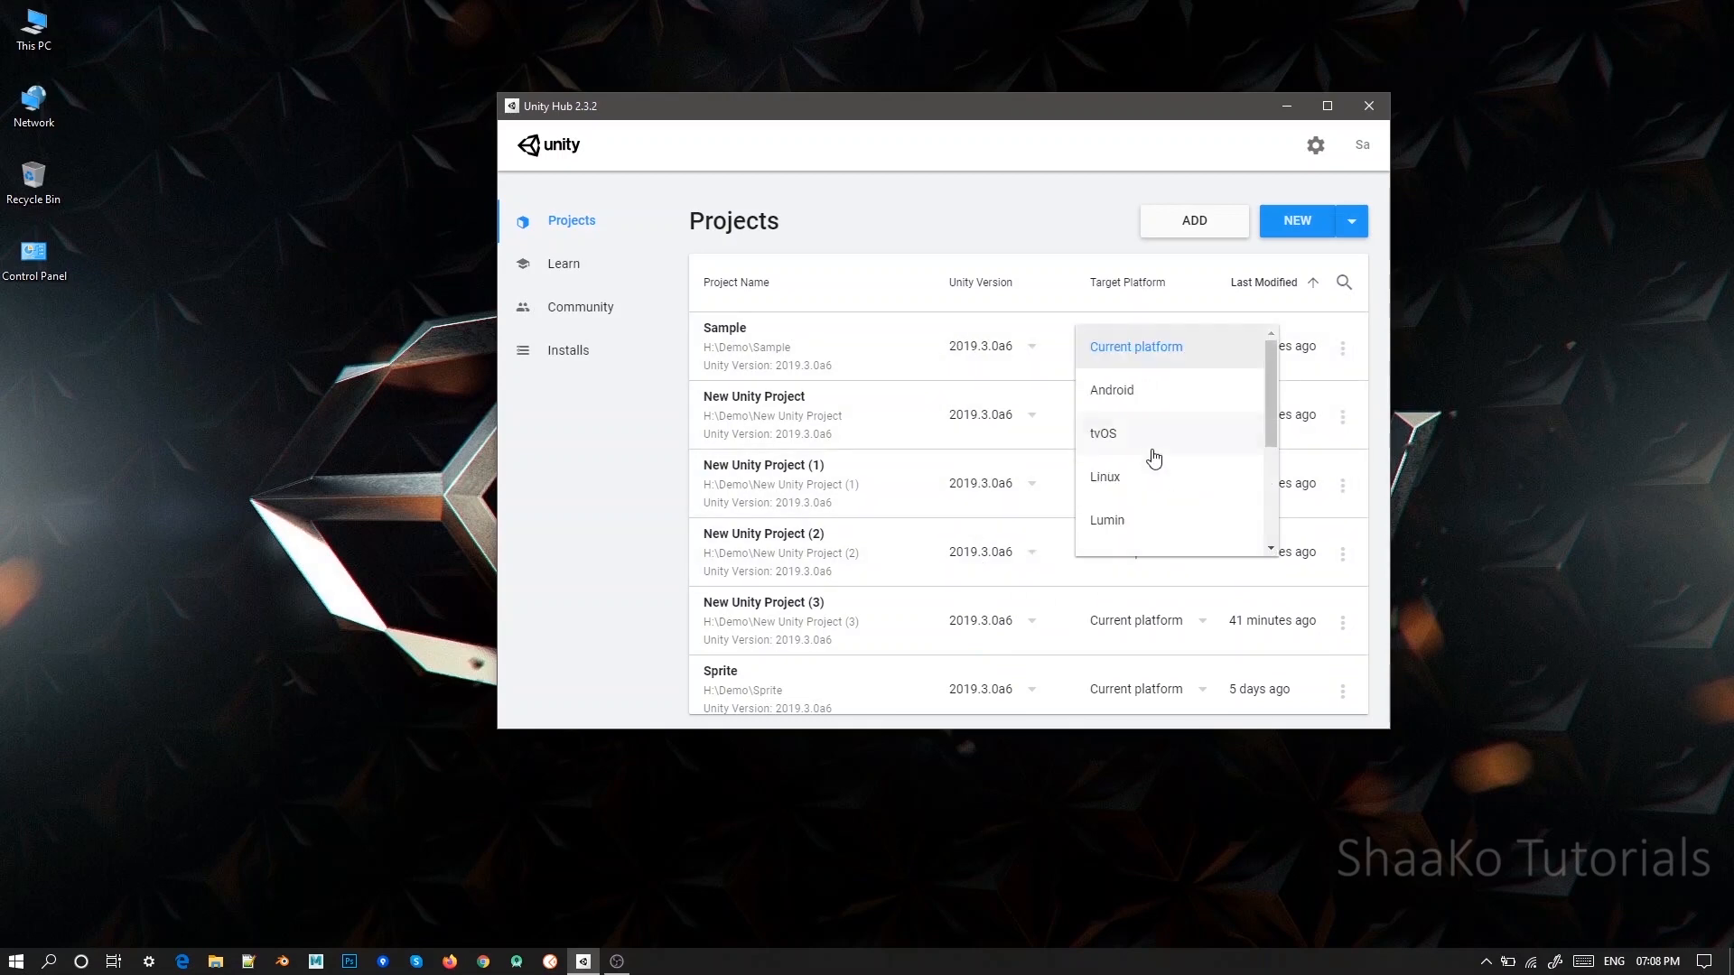
pyautogui.click(1132, 356)
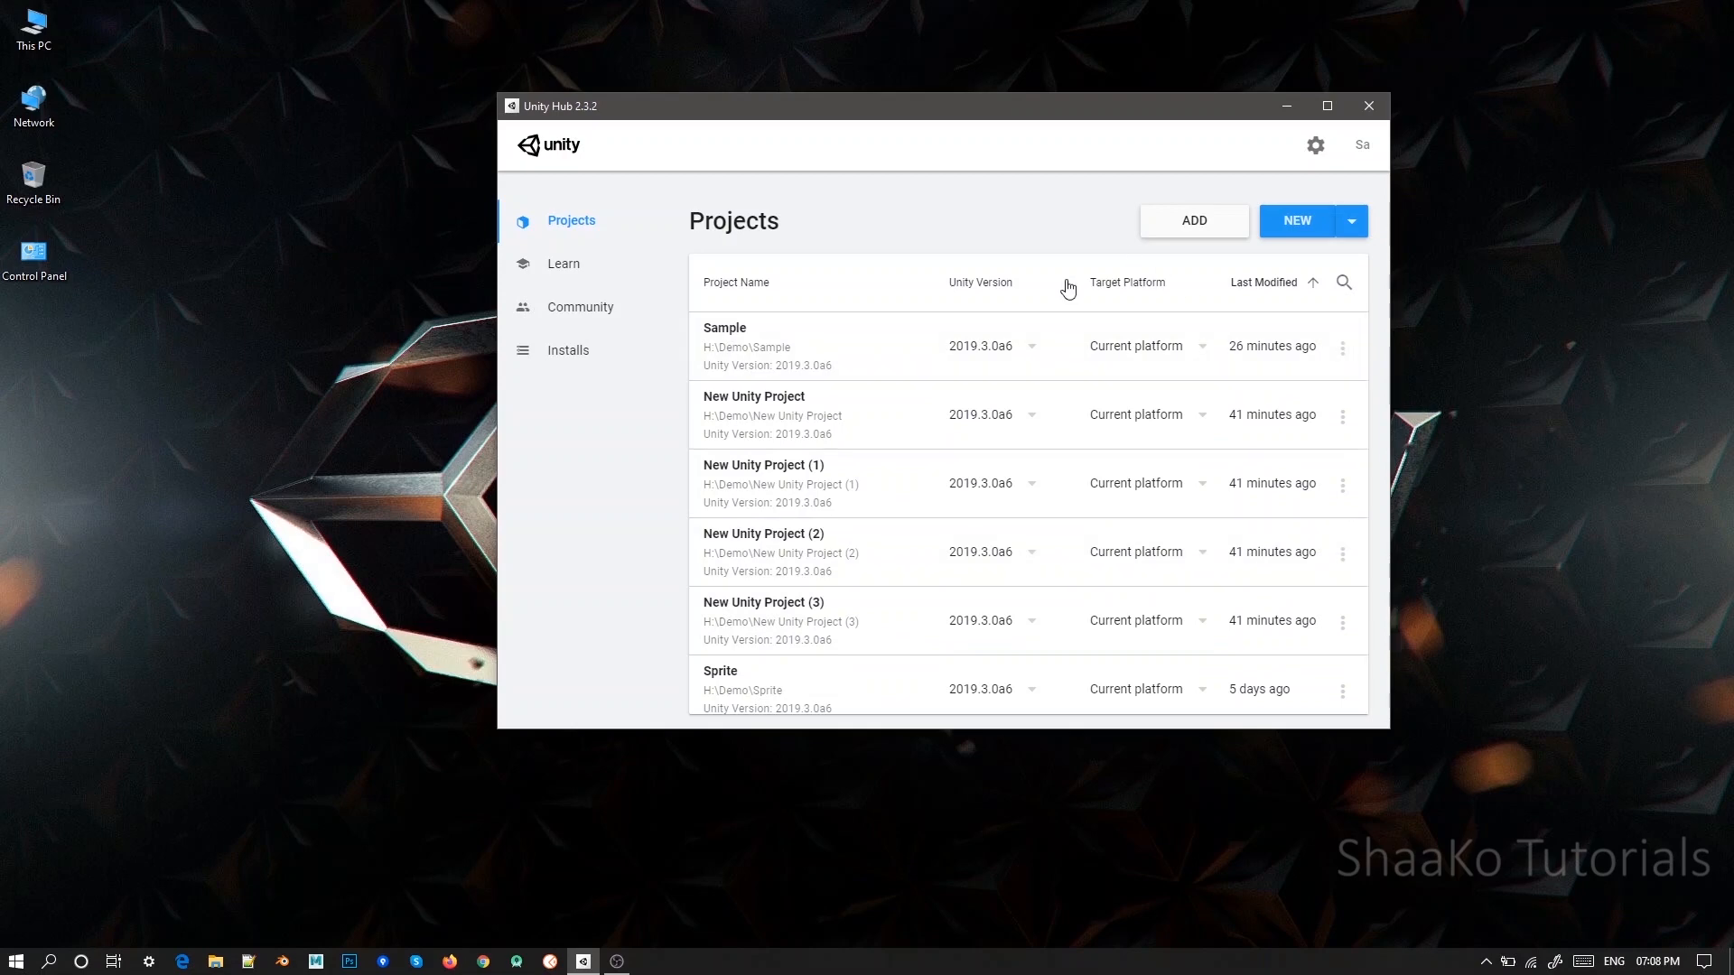
# Start a new project, go through the 2D, 3D With Extras, High-Definition RP and Lightweight RP templates, and settle on 3D
pyautogui.click(1284, 226)
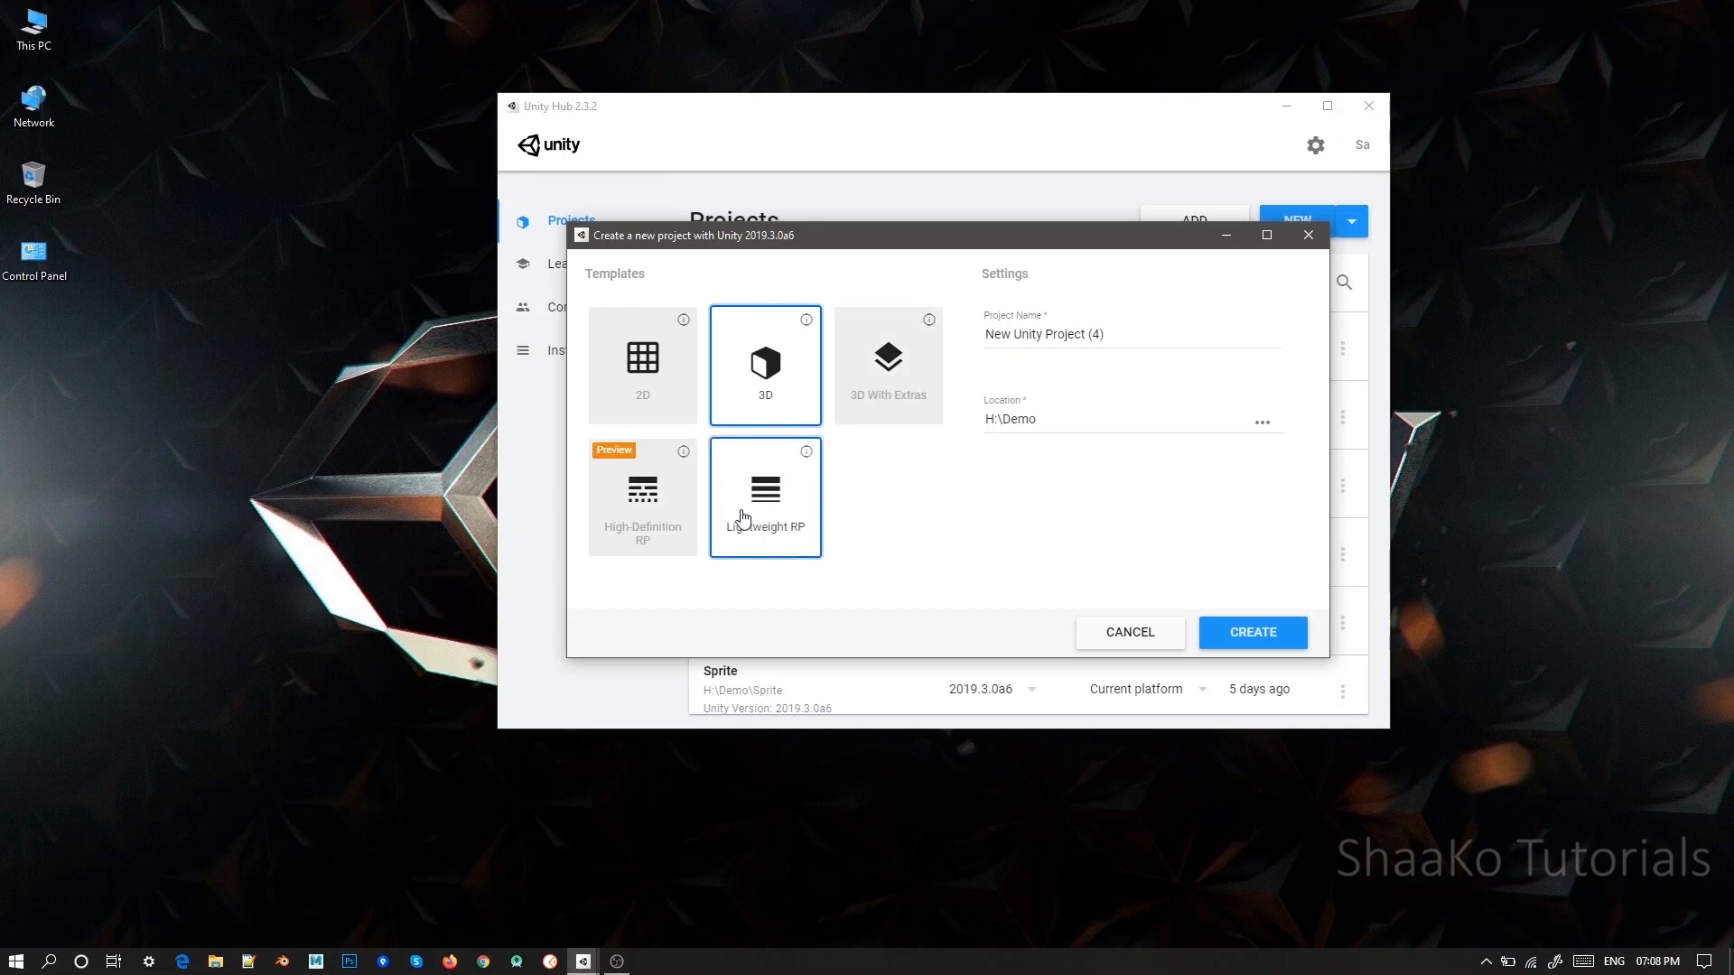
pyautogui.click(625, 388)
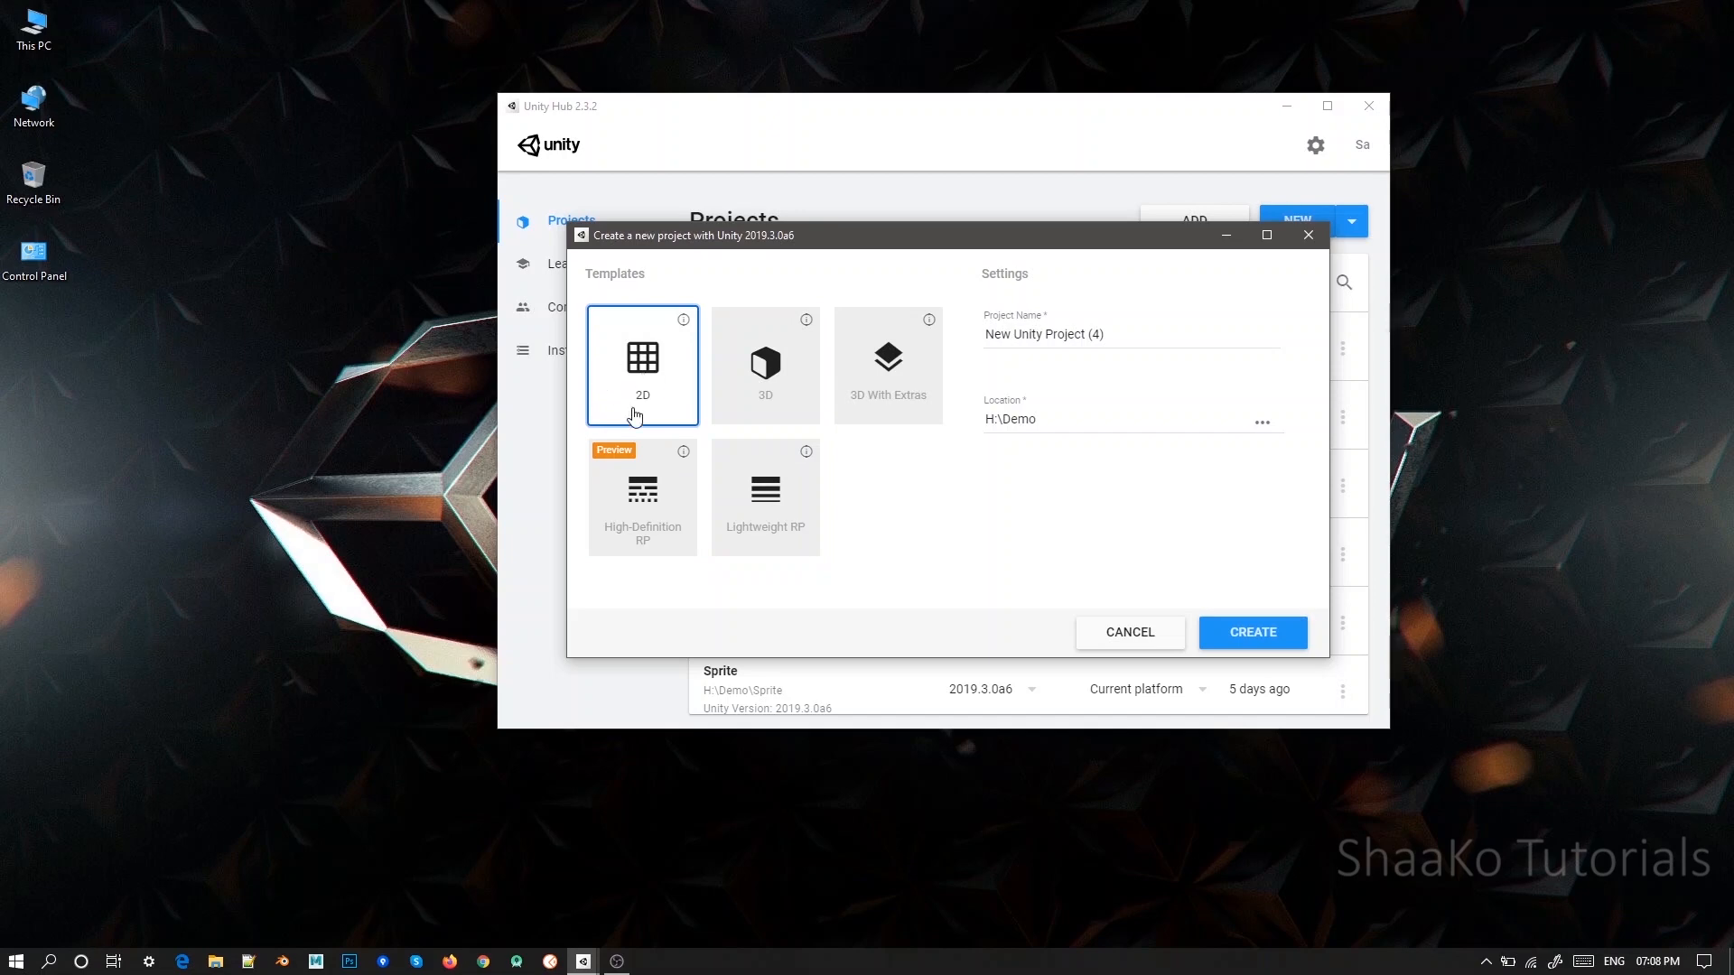
pyautogui.click(803, 398)
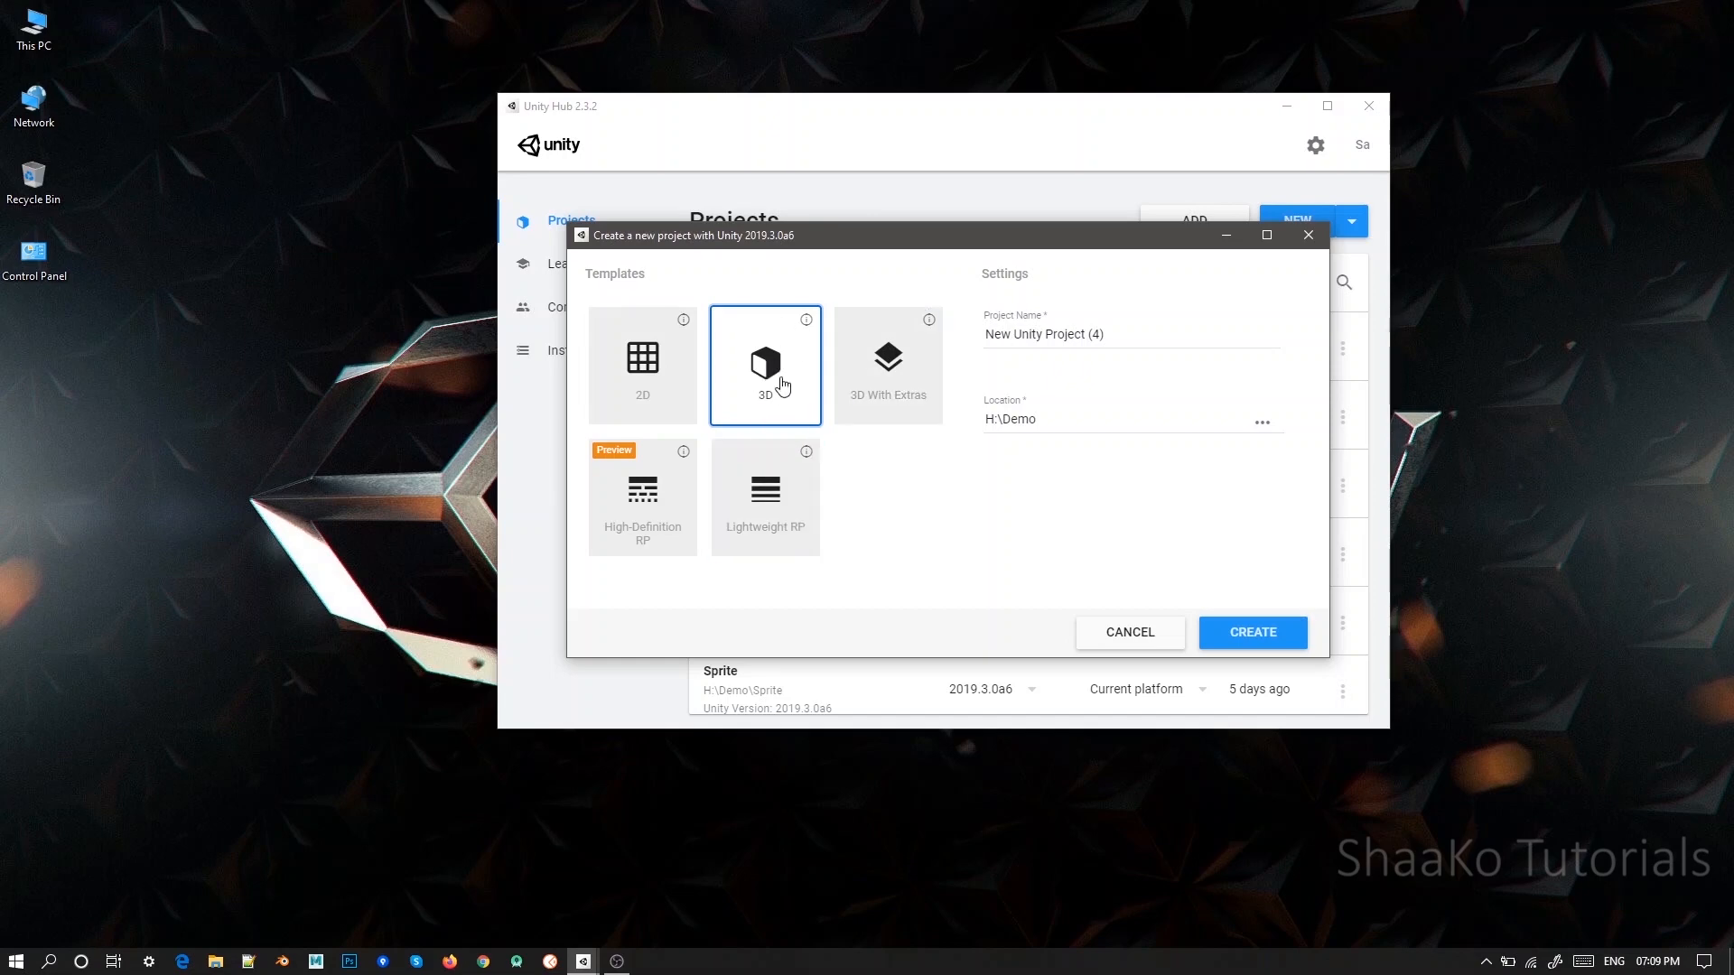
pyautogui.click(872, 389)
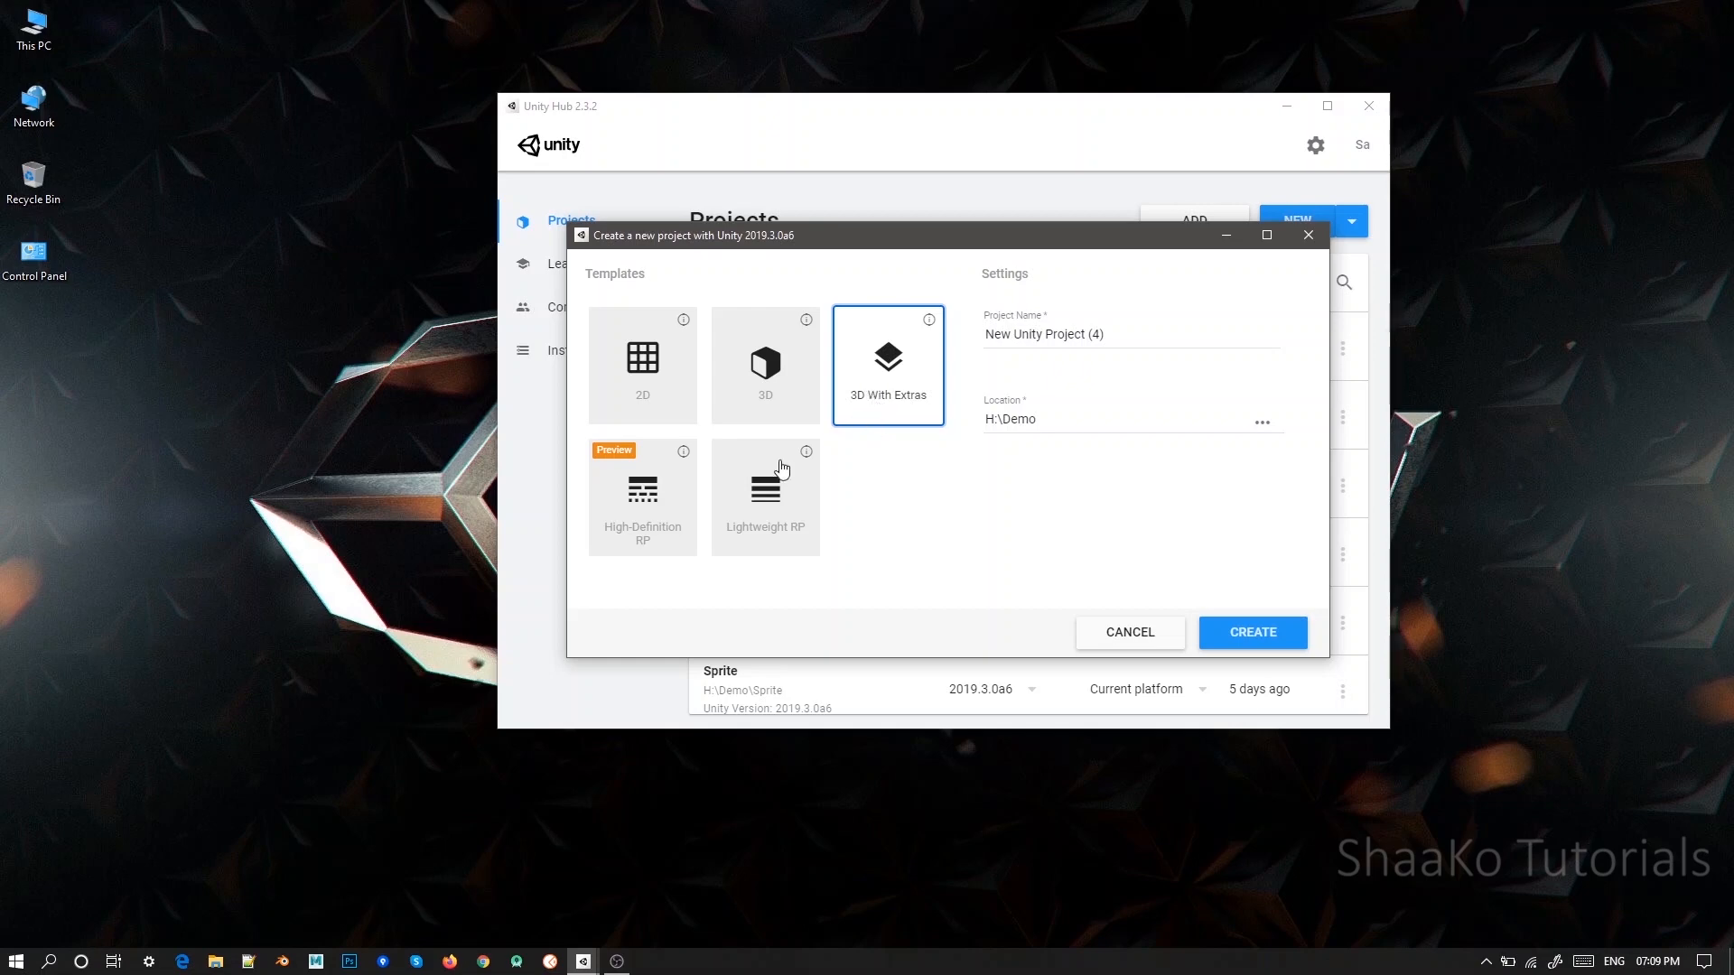
pyautogui.click(664, 511)
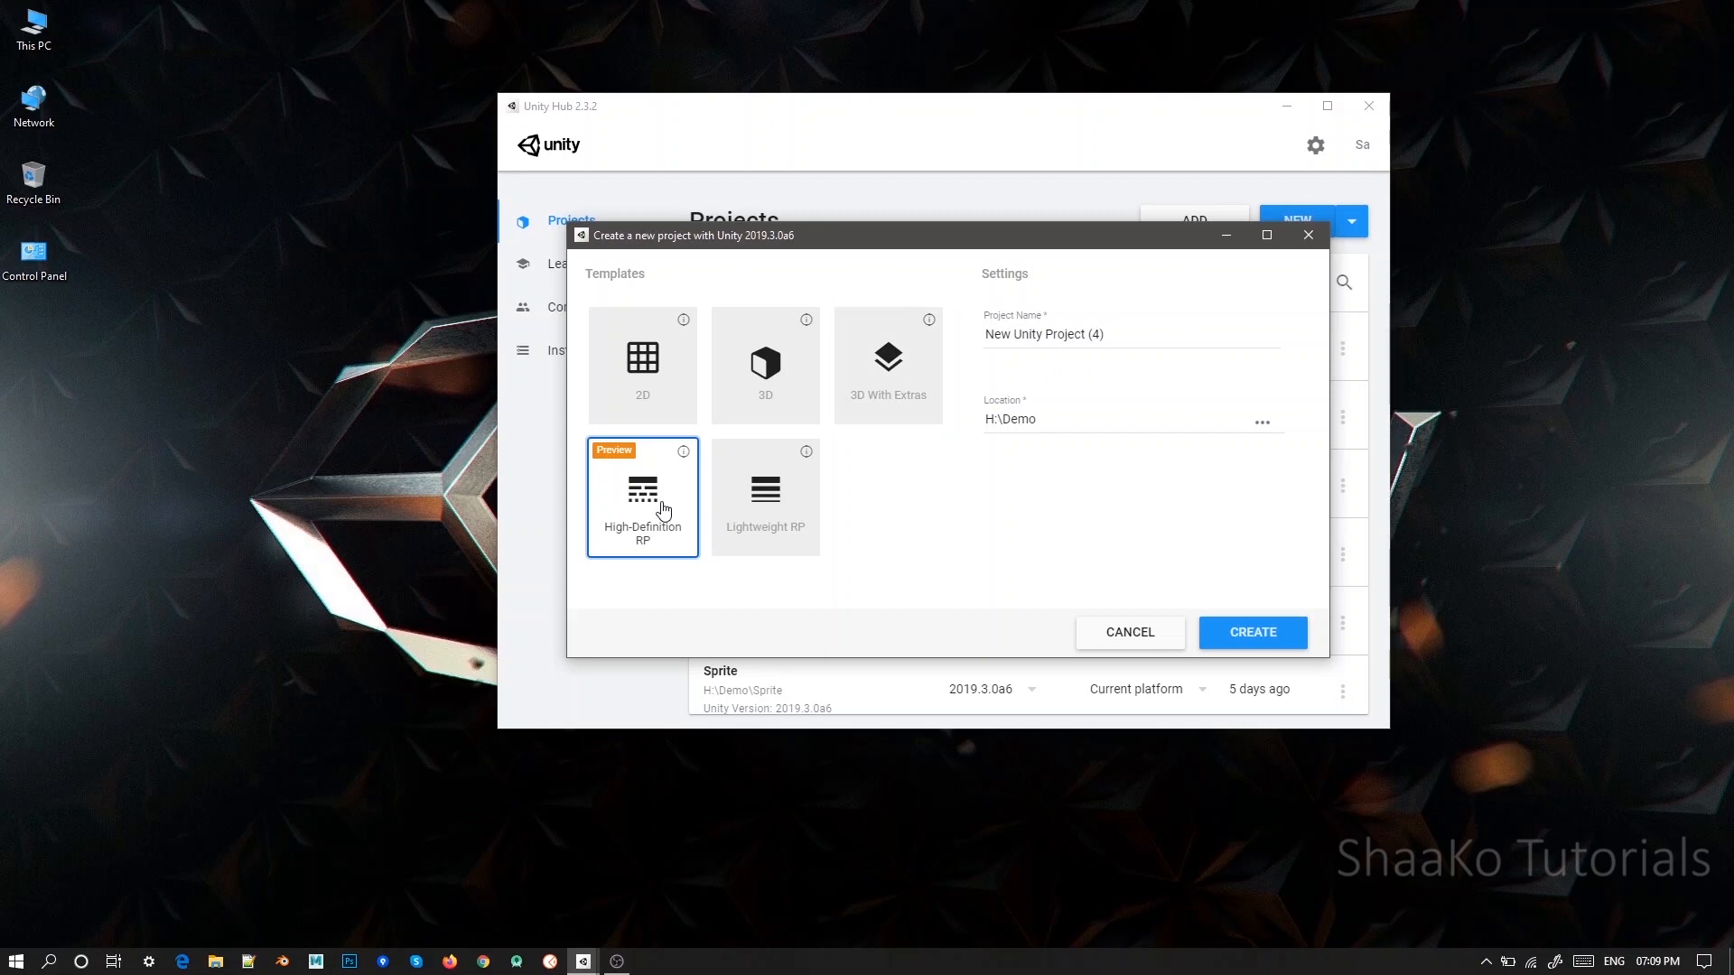
pyautogui.click(740, 515)
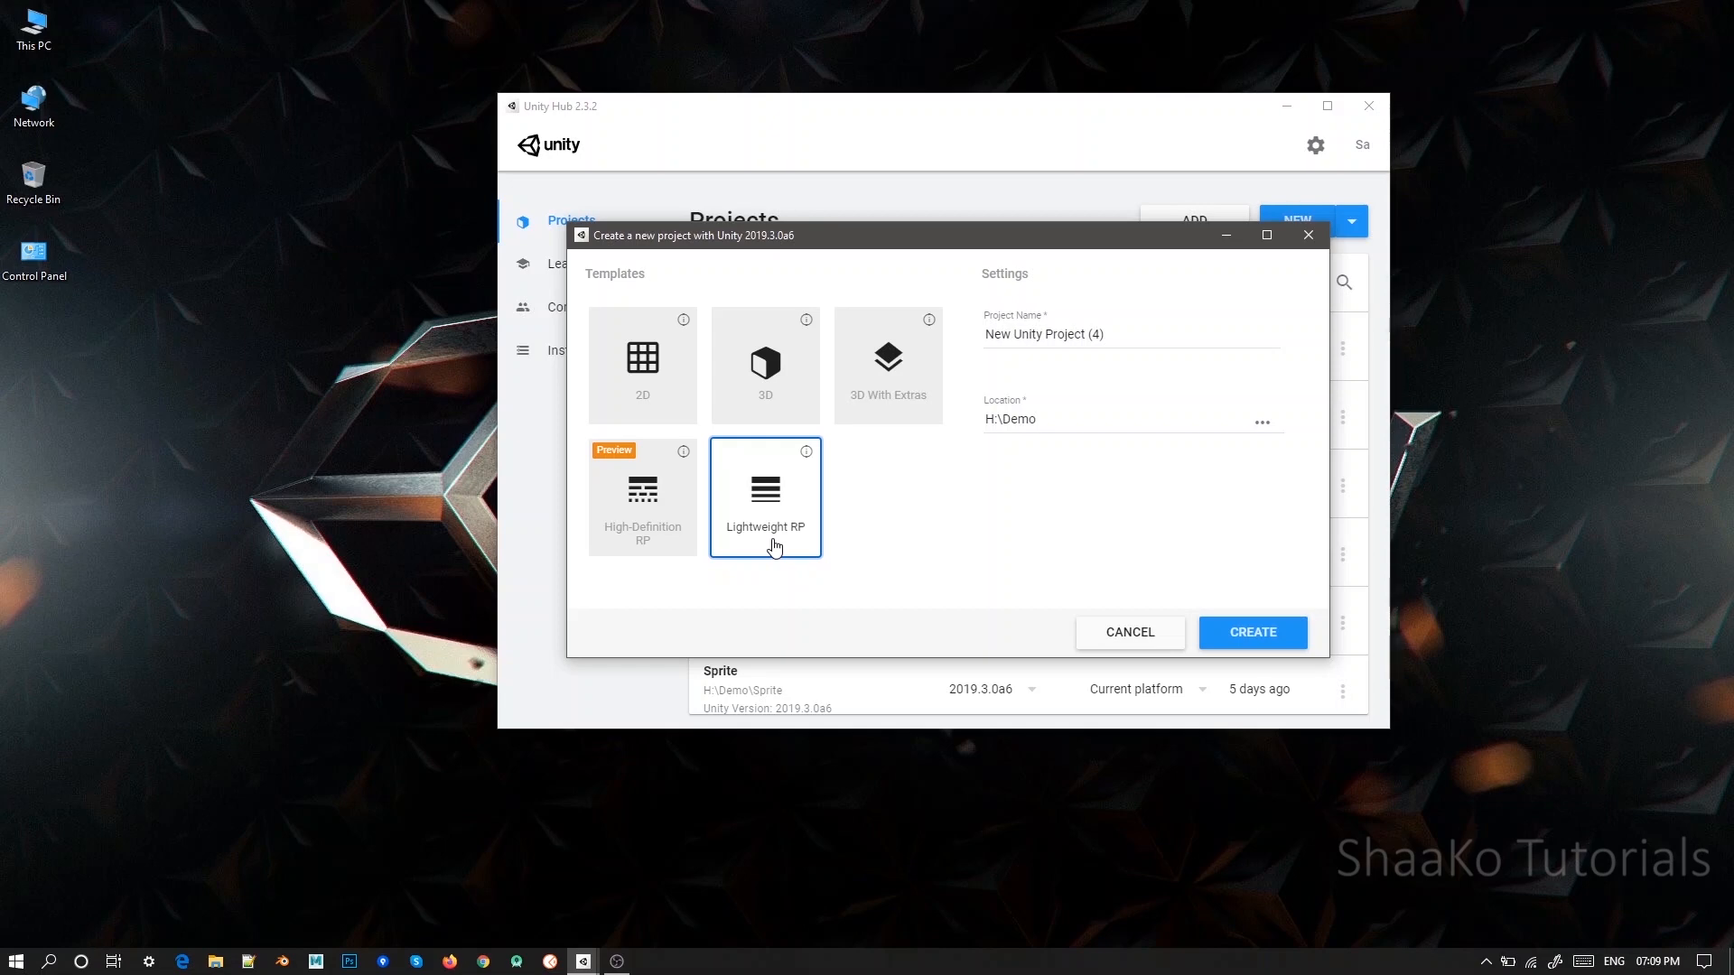
pyautogui.click(765, 360)
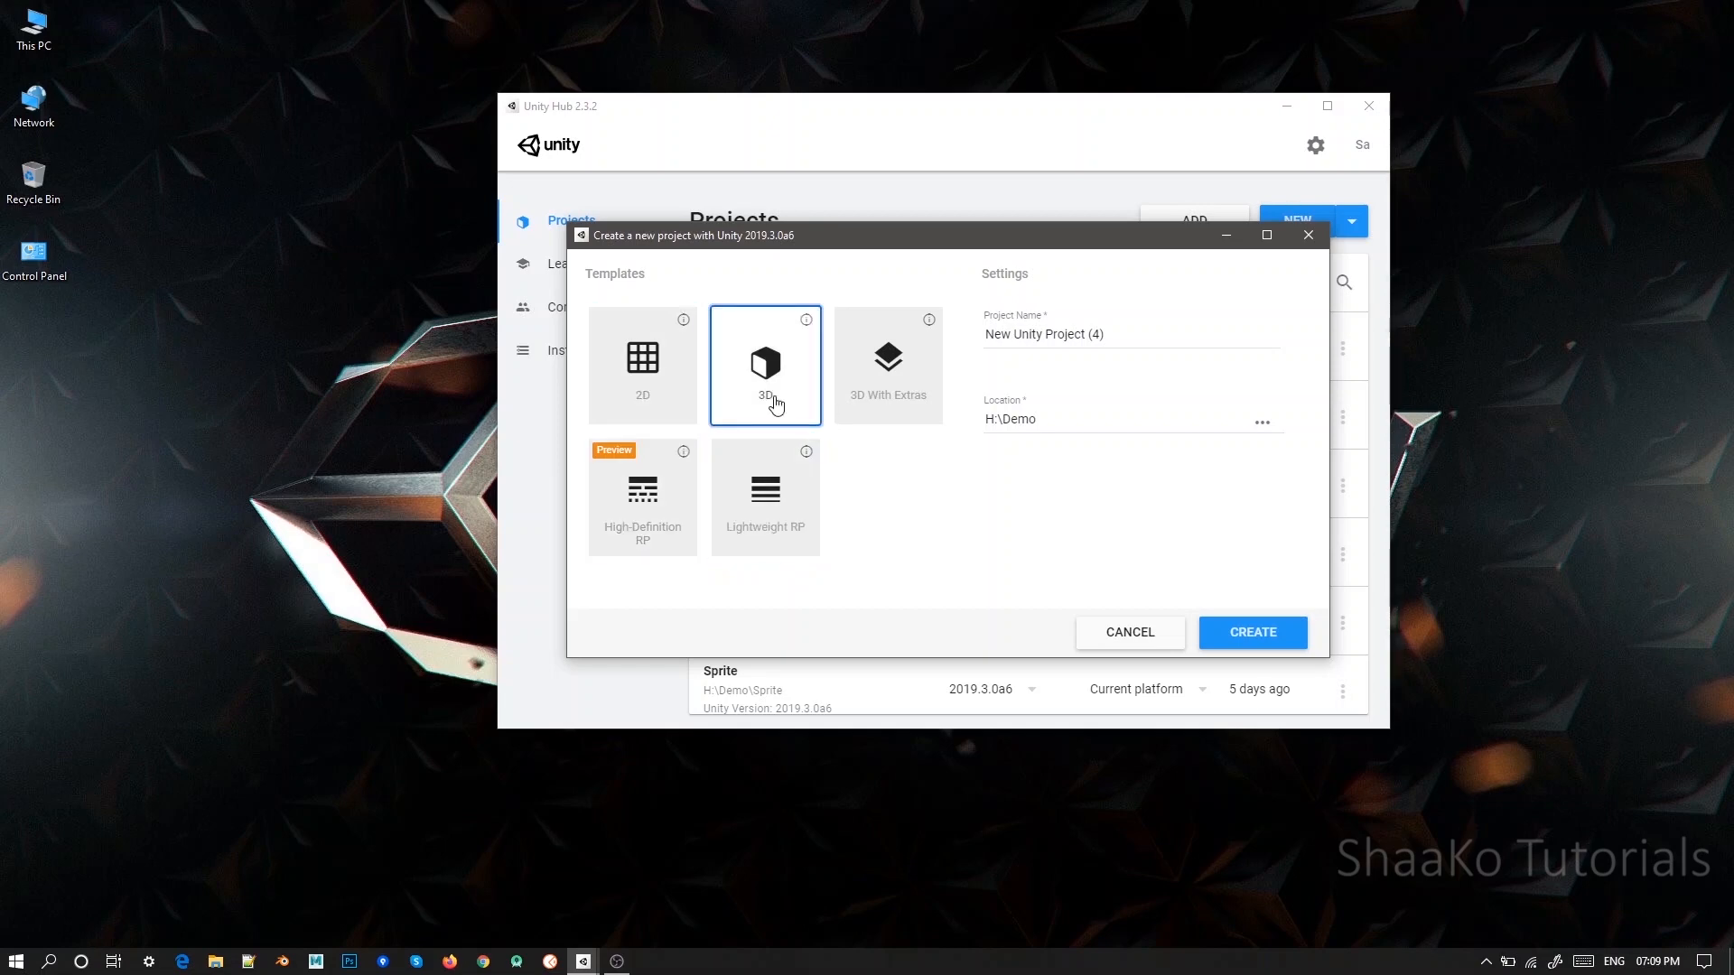
# Name the new project Sample_1
pyautogui.click(1084, 336)
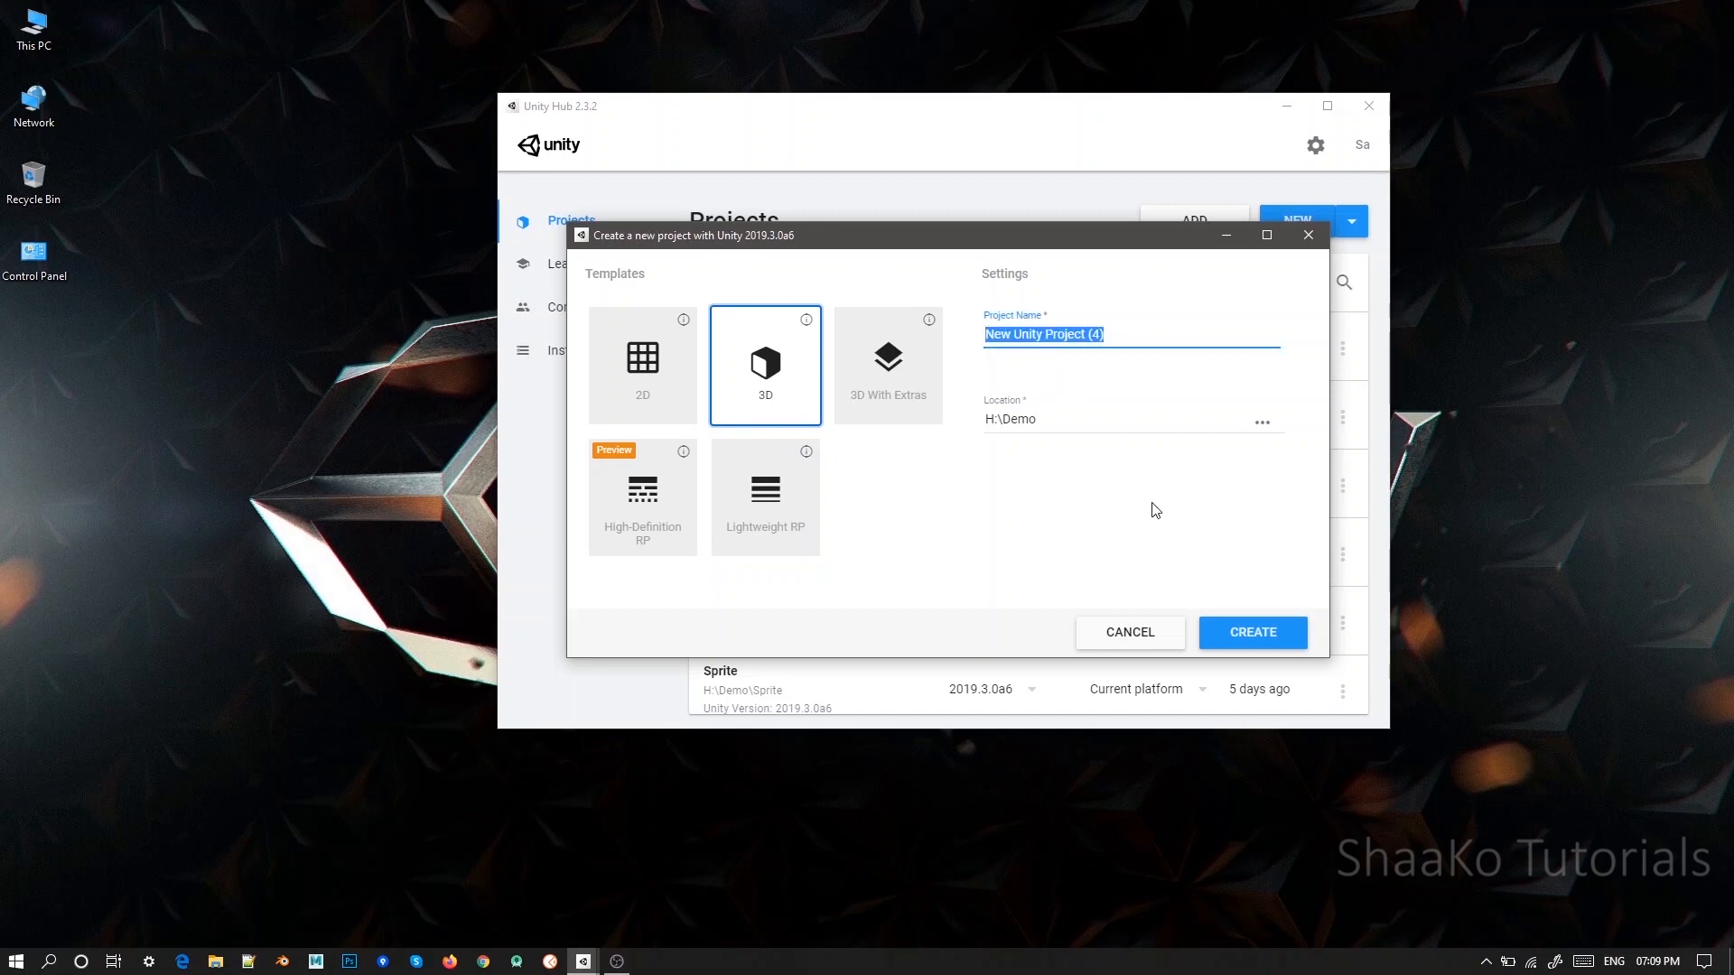
pyautogui.write('Sample')
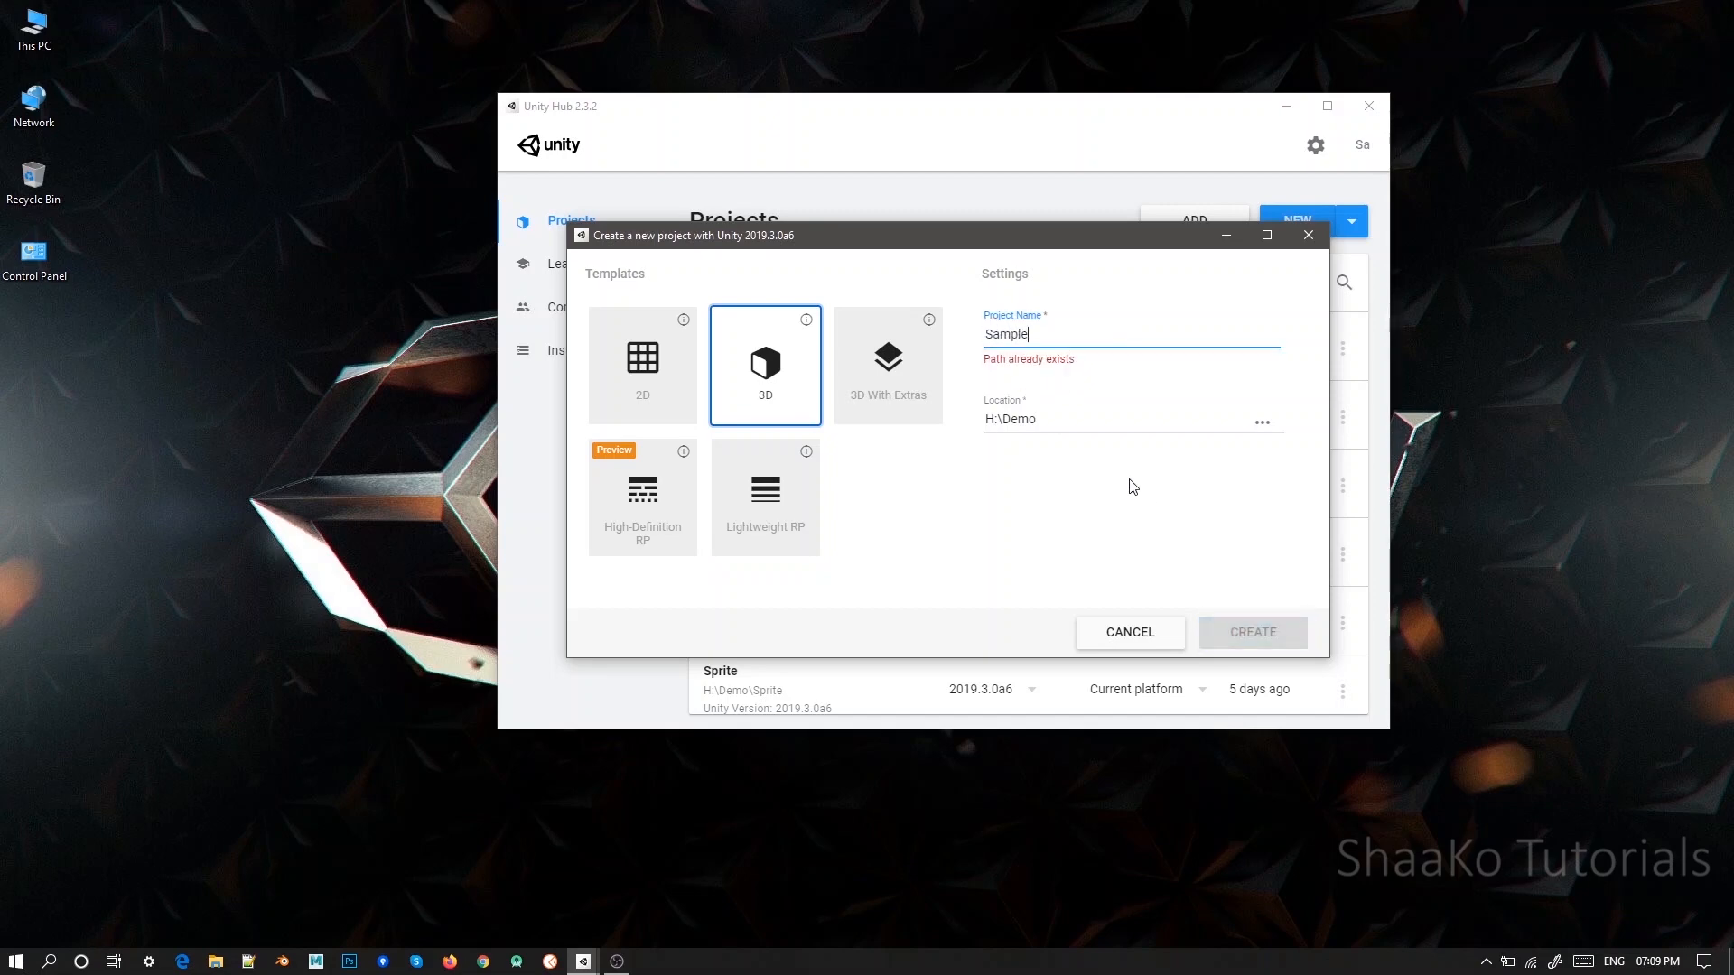
pyautogui.write('_1')
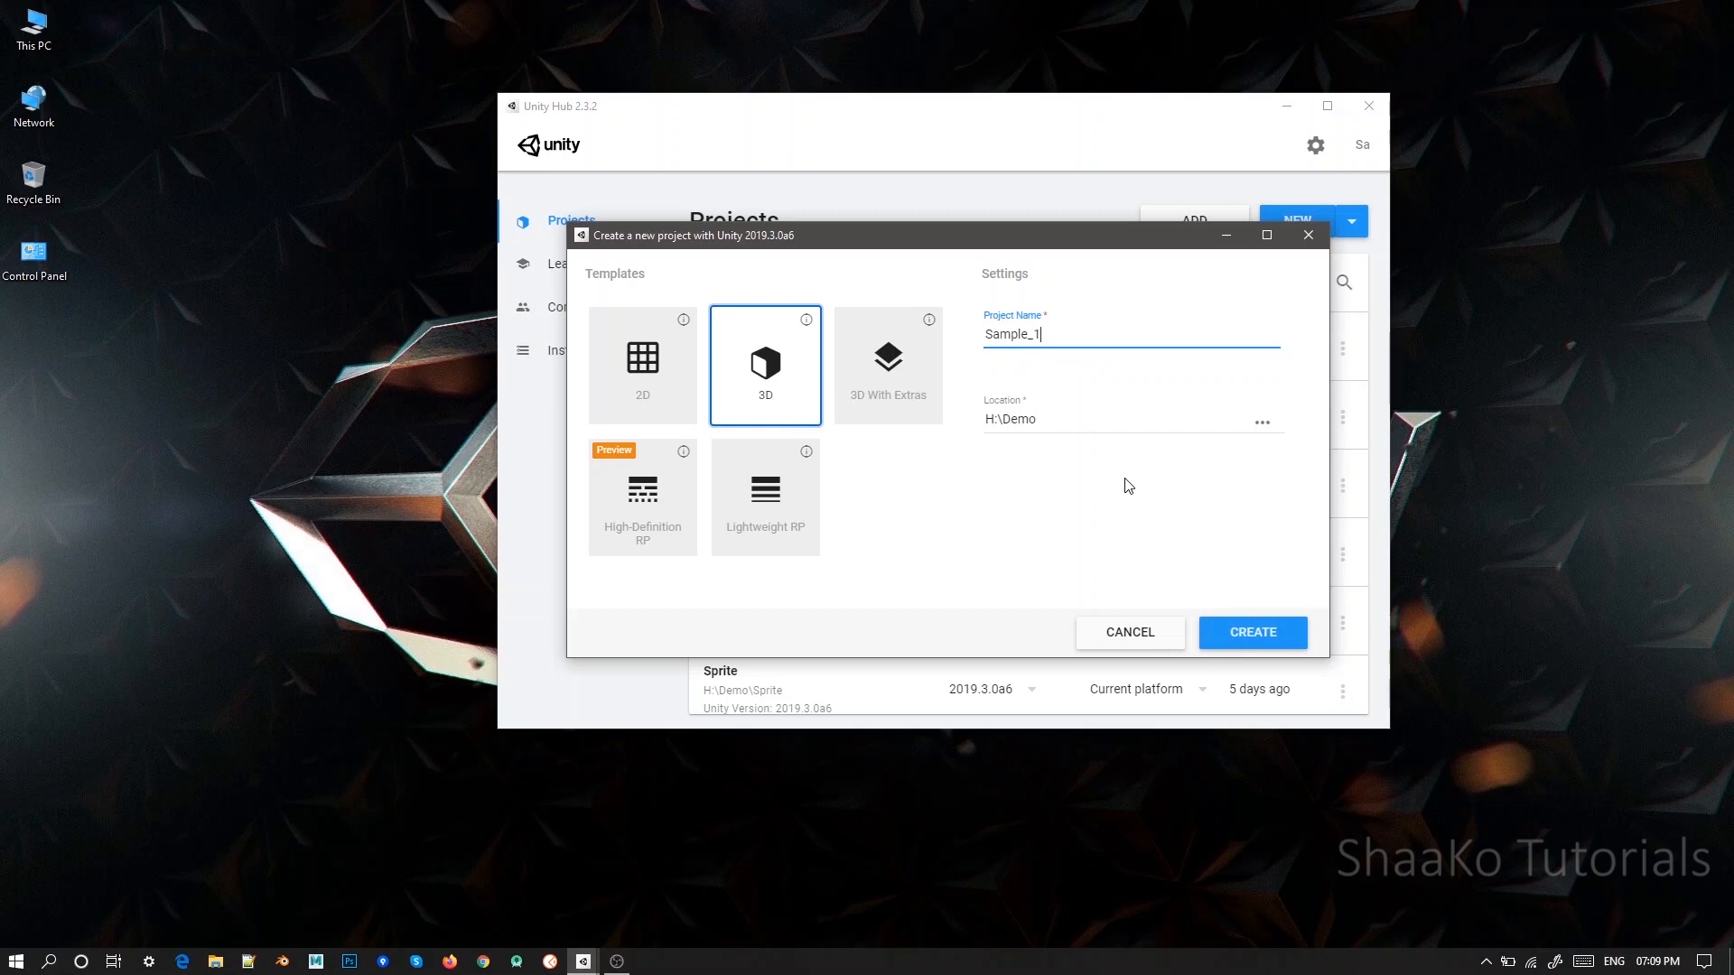
# Choose H:\Demo as the project's save location and create the project
pyautogui.click(1264, 423)
pyautogui.click(795, 399)
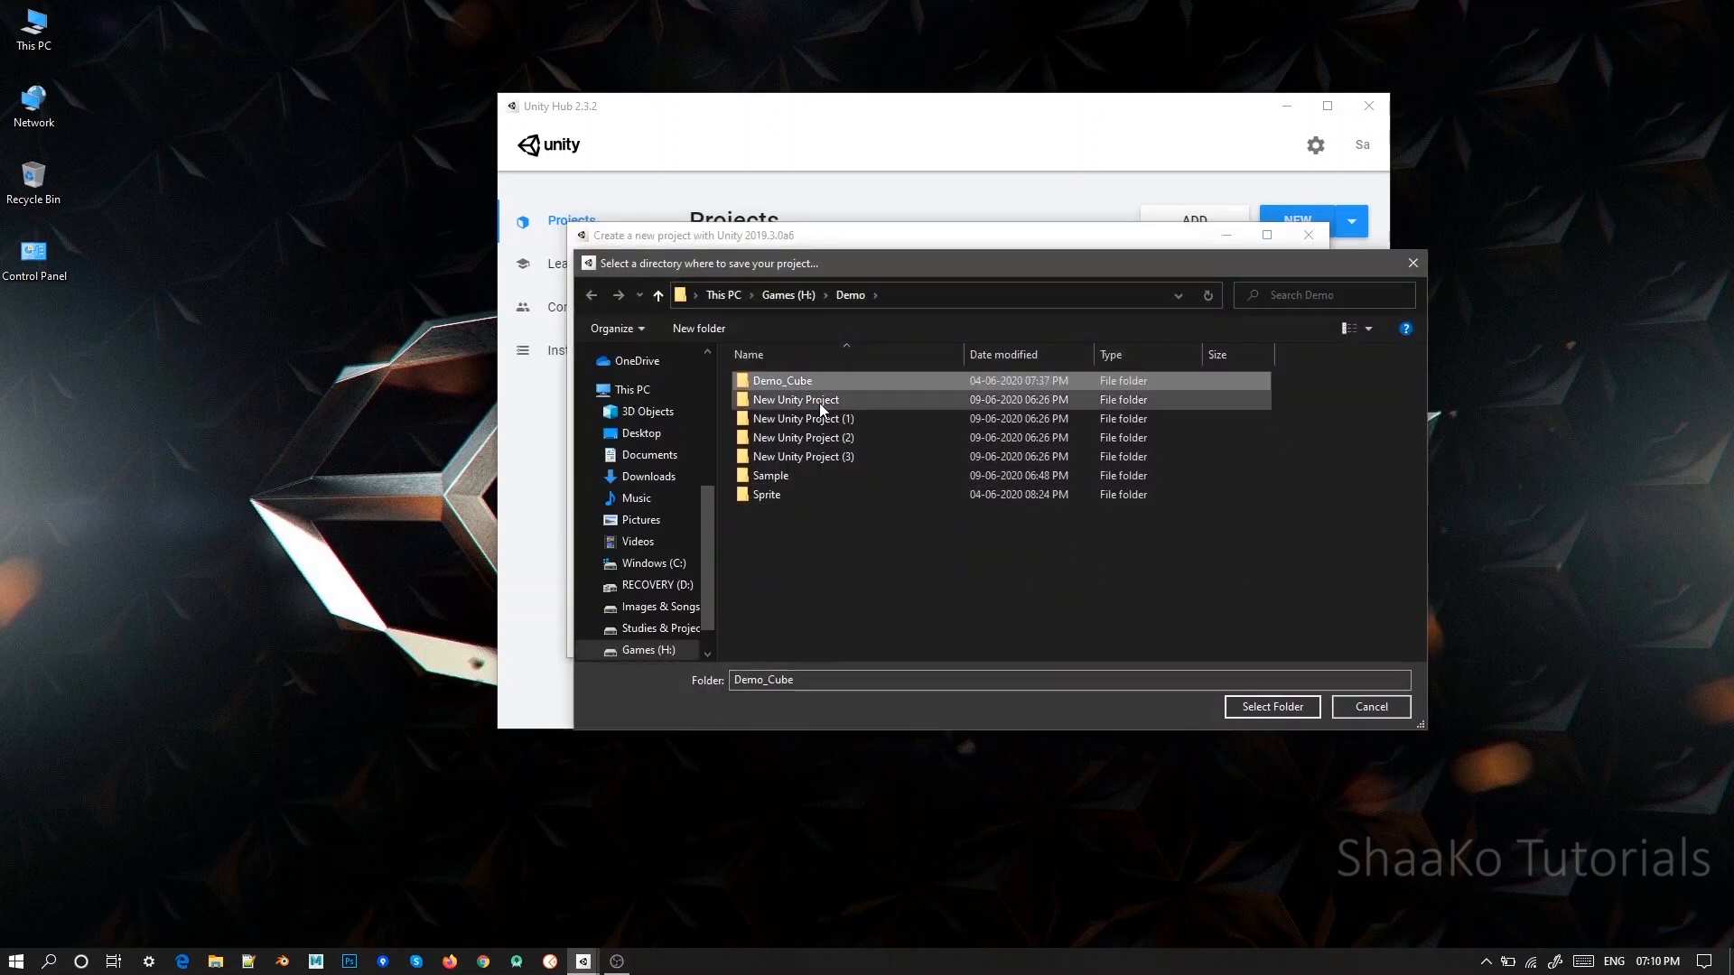
pyautogui.click(851, 296)
pyautogui.click(1257, 706)
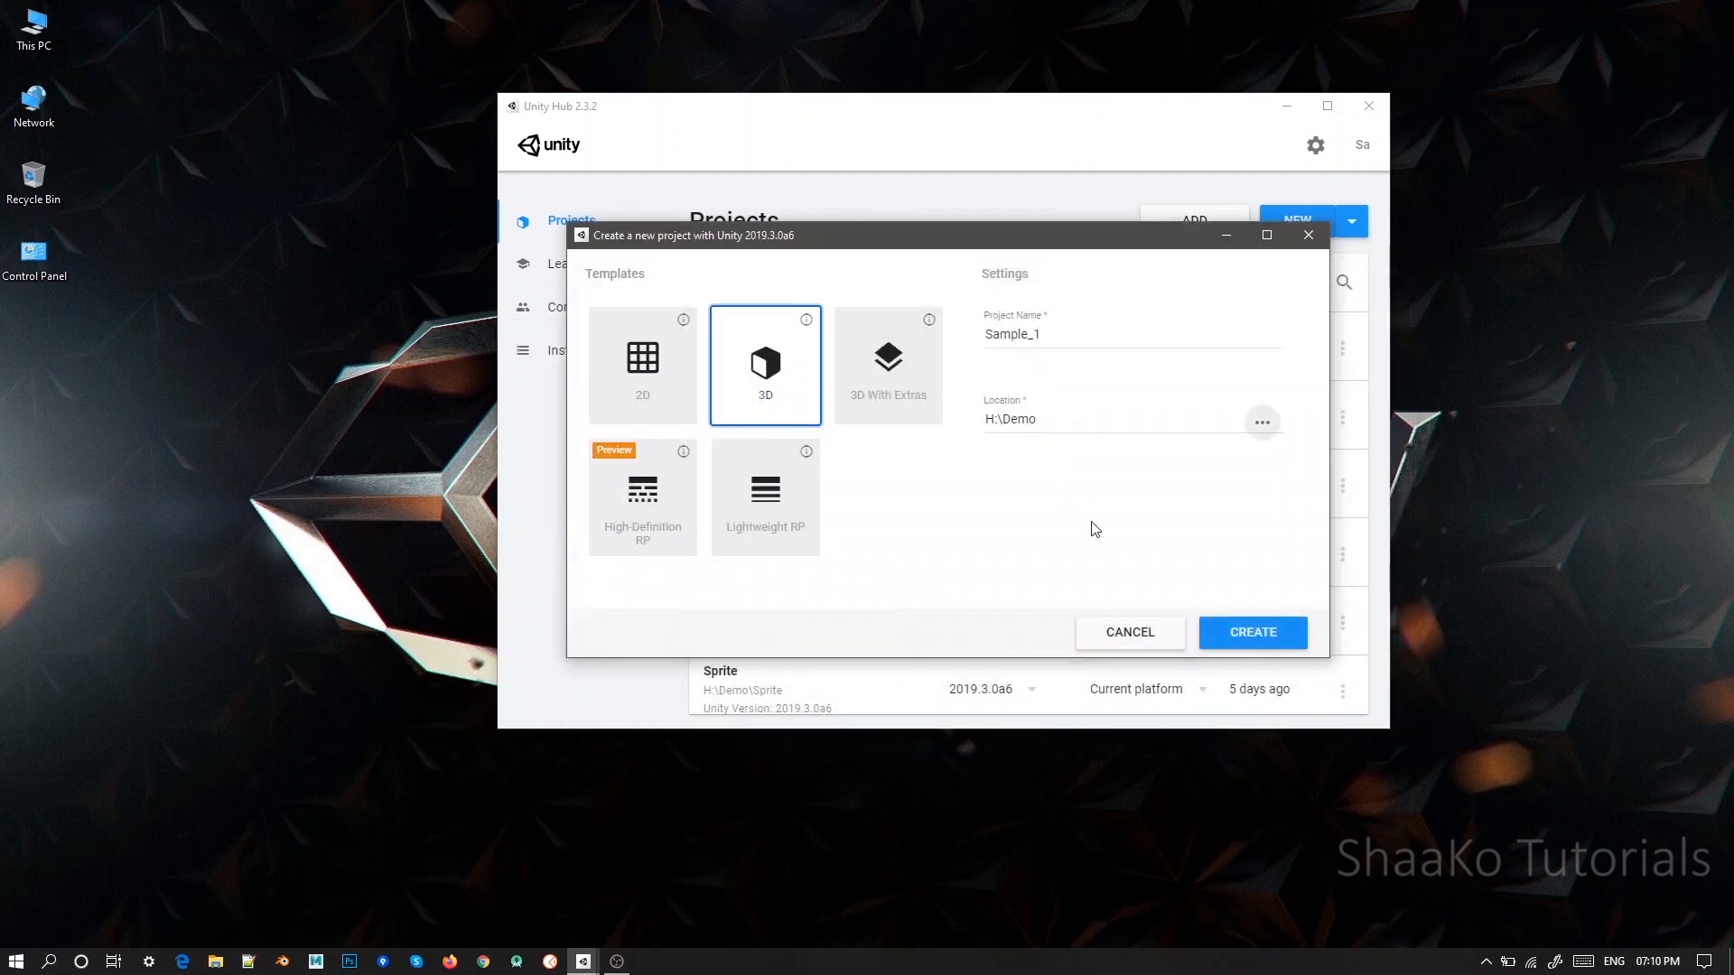
pyautogui.click(1250, 635)
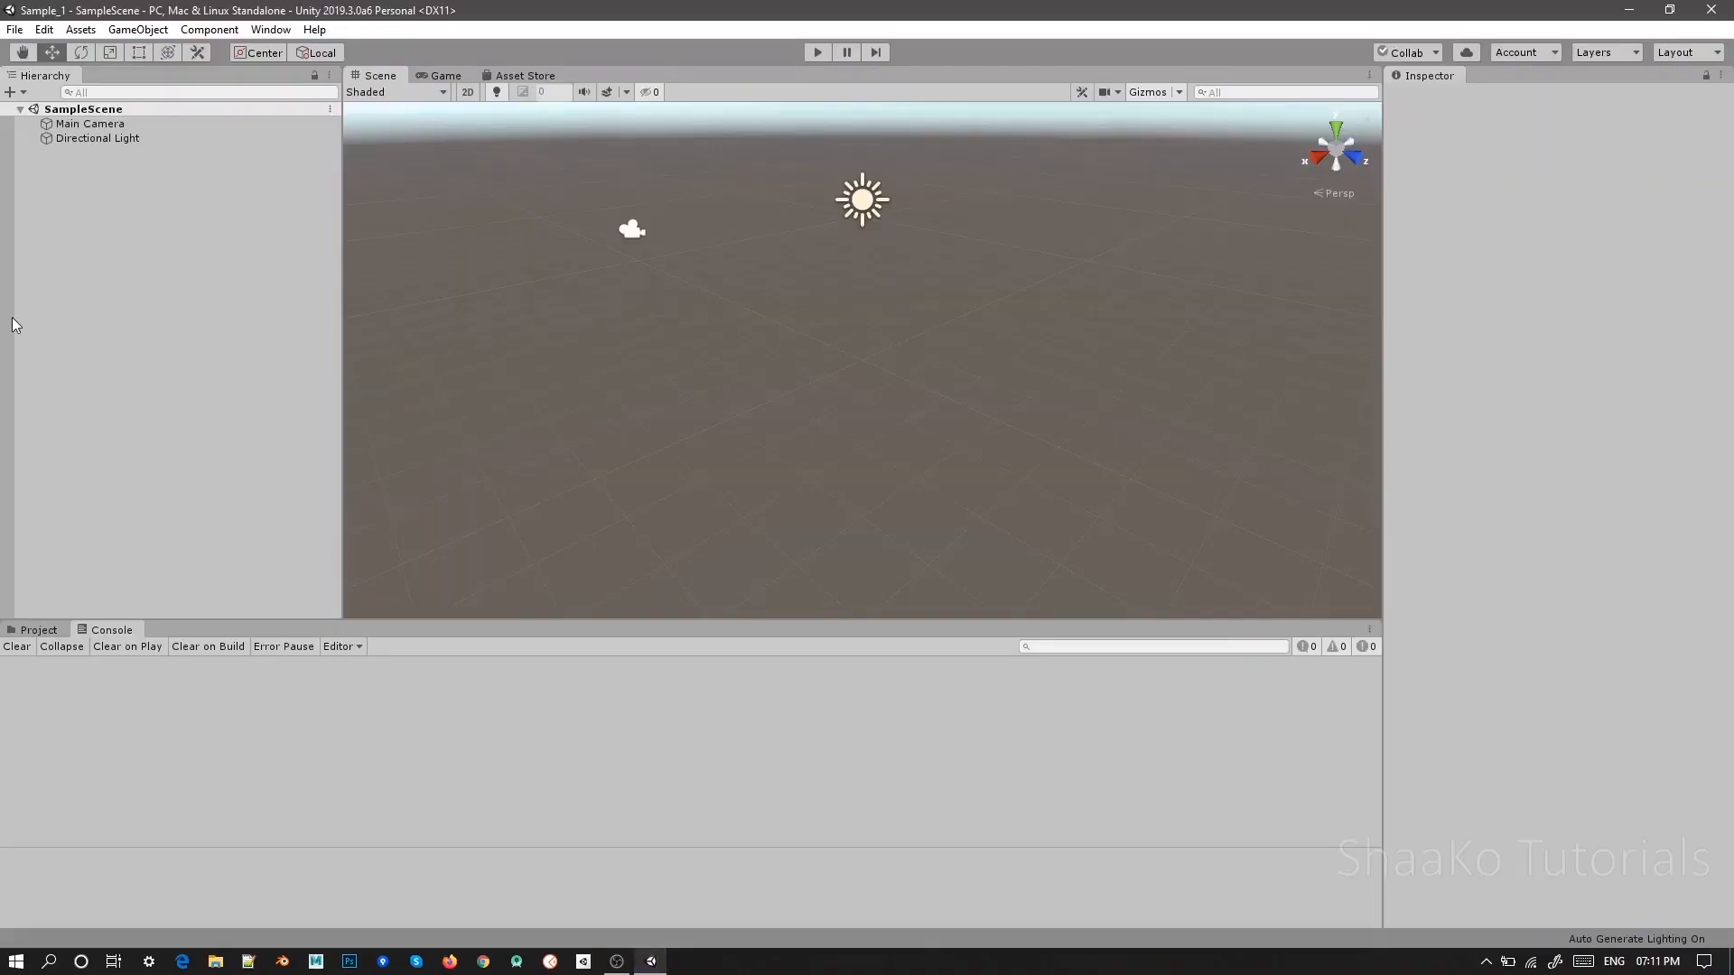
# Inspect the component settings of the Main Camera and the Directional Light in SampleScene
pyautogui.click(75, 91)
pyautogui.click(89, 172)
pyautogui.click(94, 127)
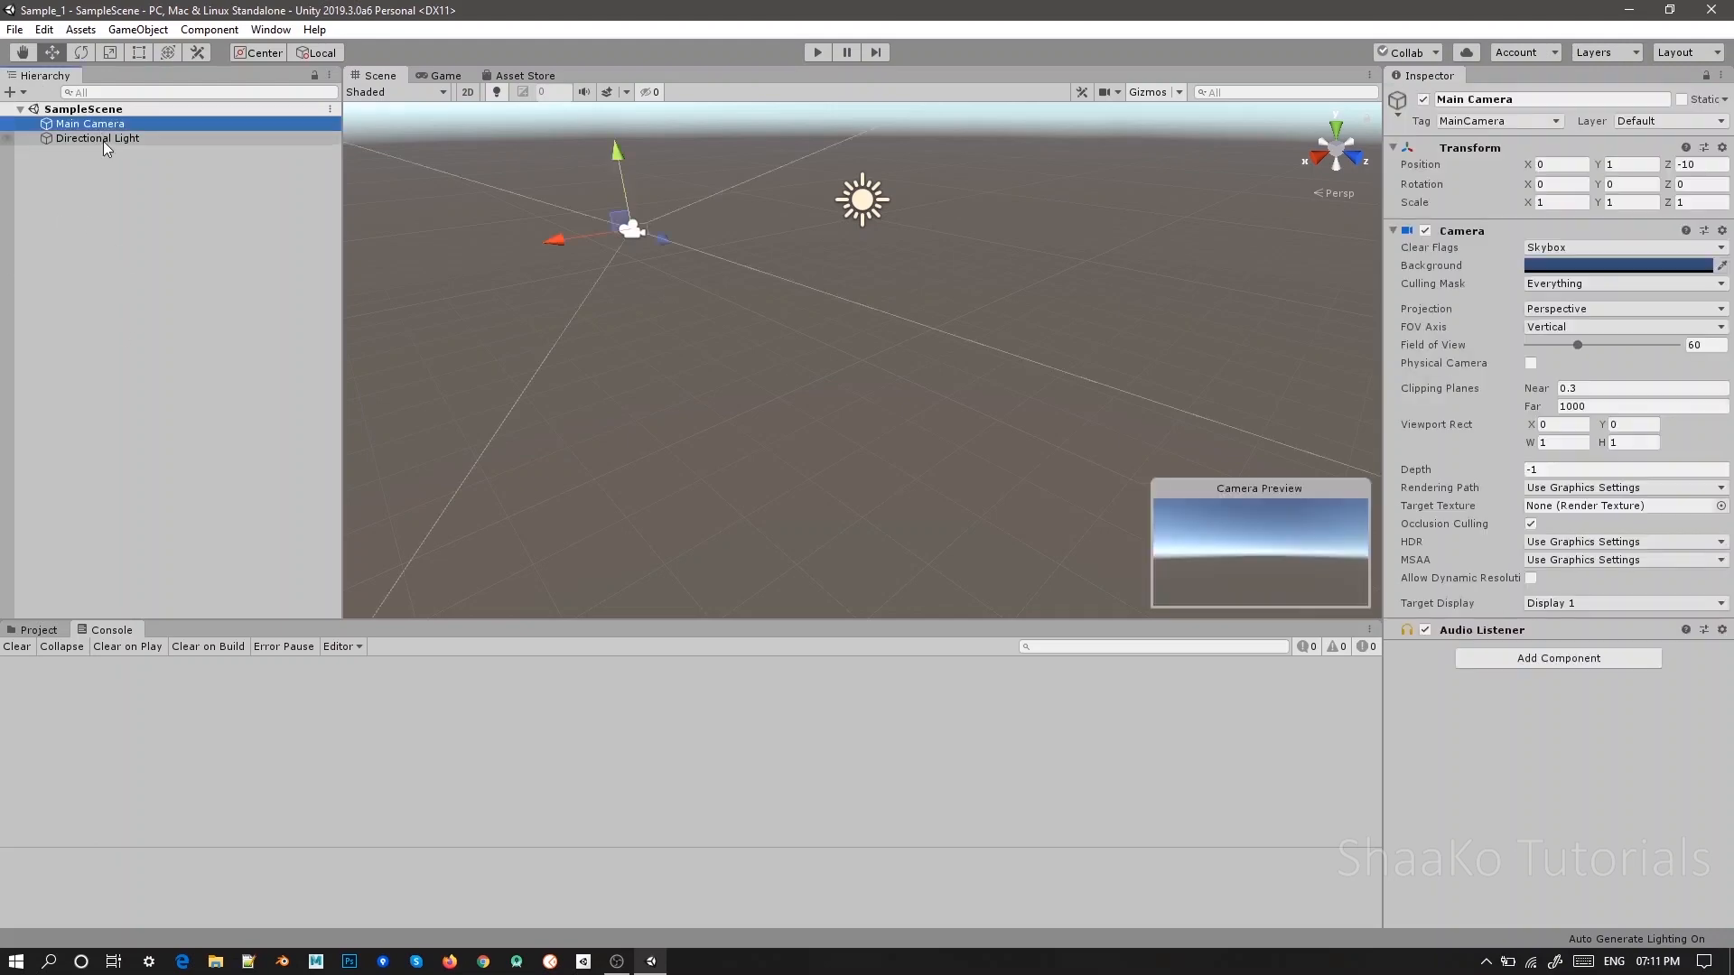
pyautogui.click(101, 139)
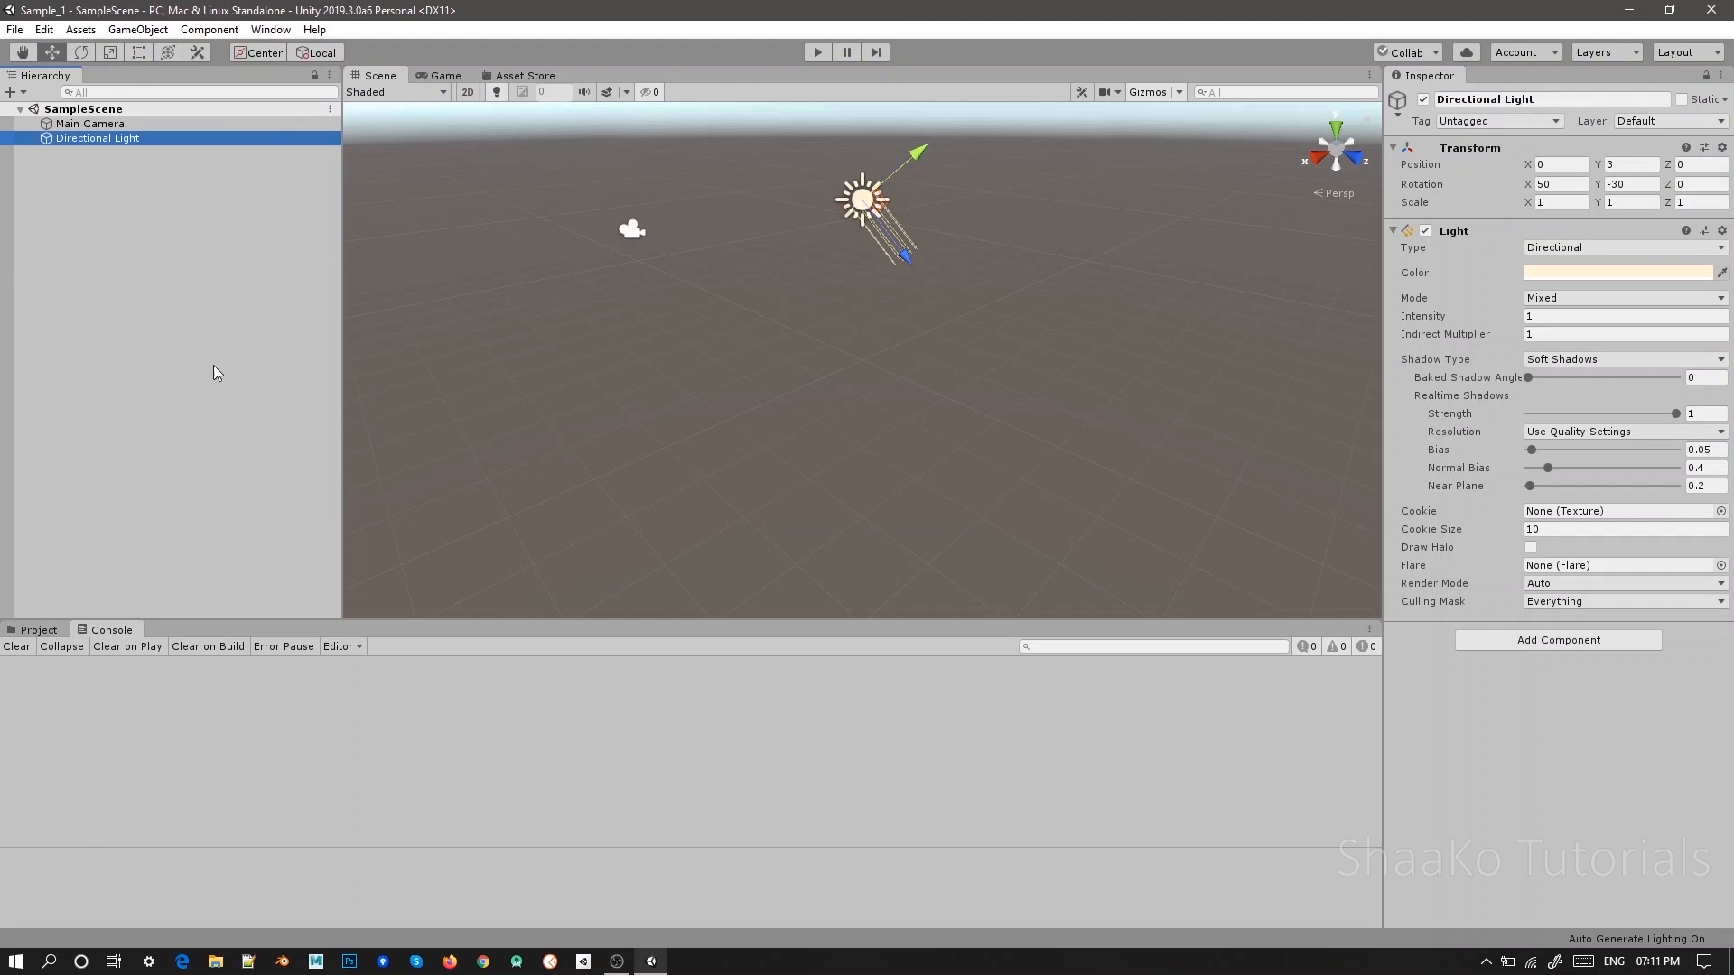
# Add a 3D cube to SampleScene and delete it again
pyautogui.rightClick(117, 179)
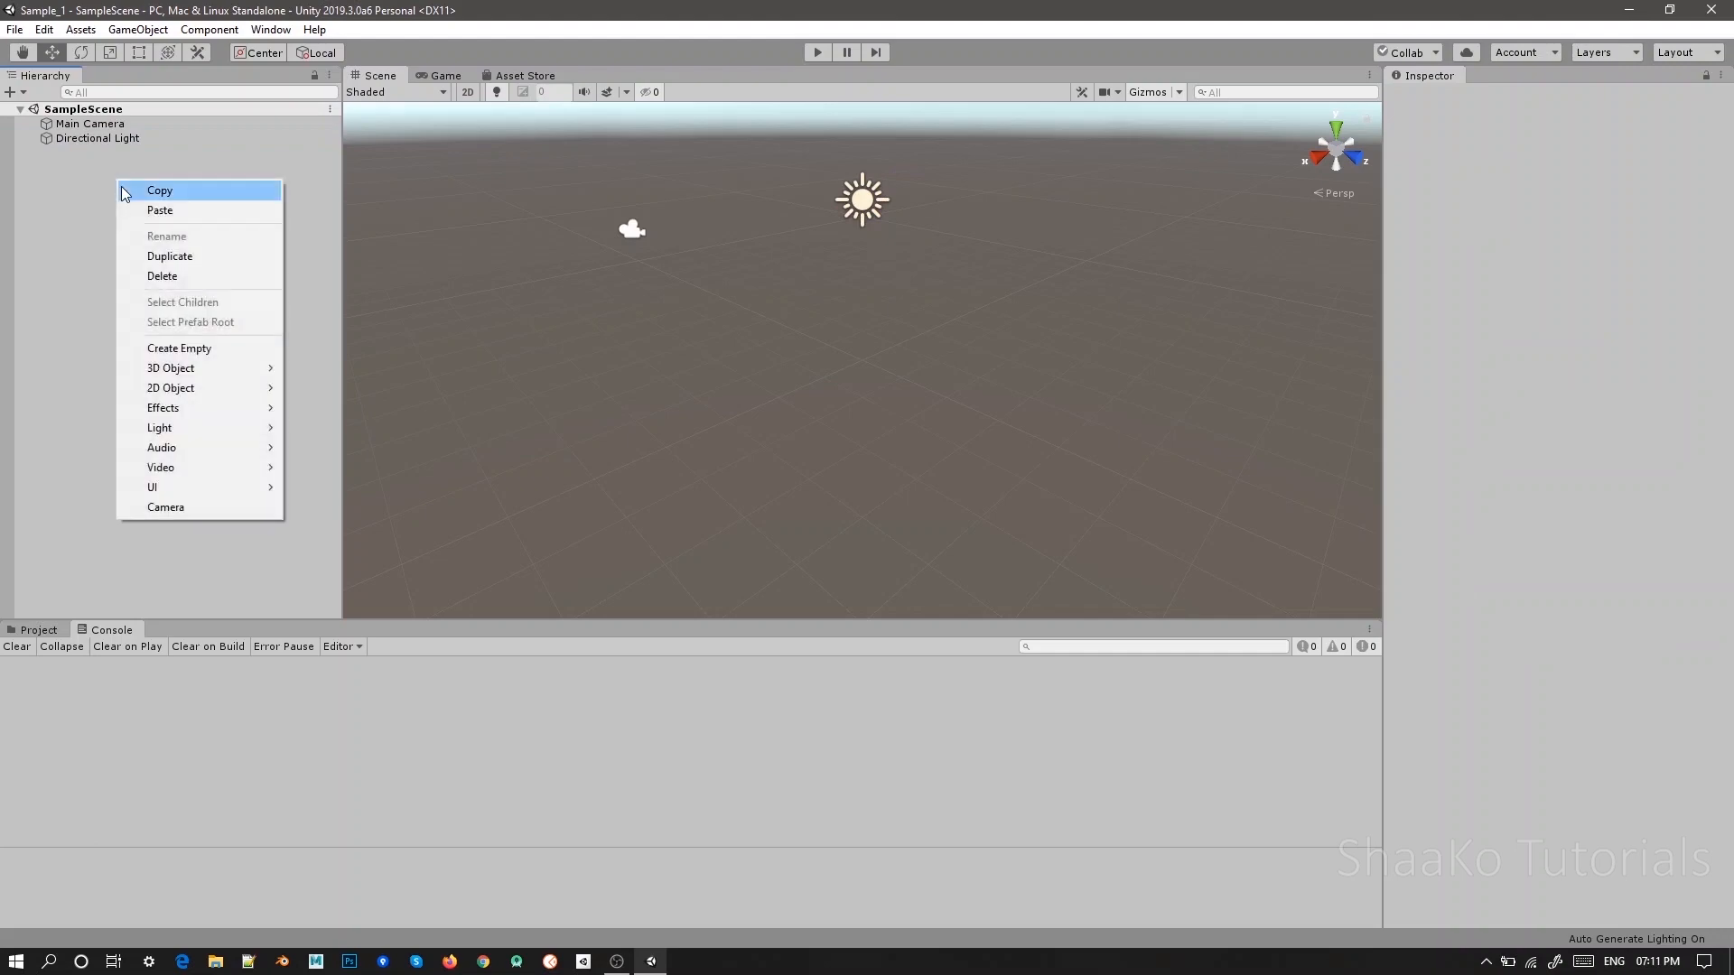
pyautogui.moveTo(181, 369)
pyautogui.click(307, 369)
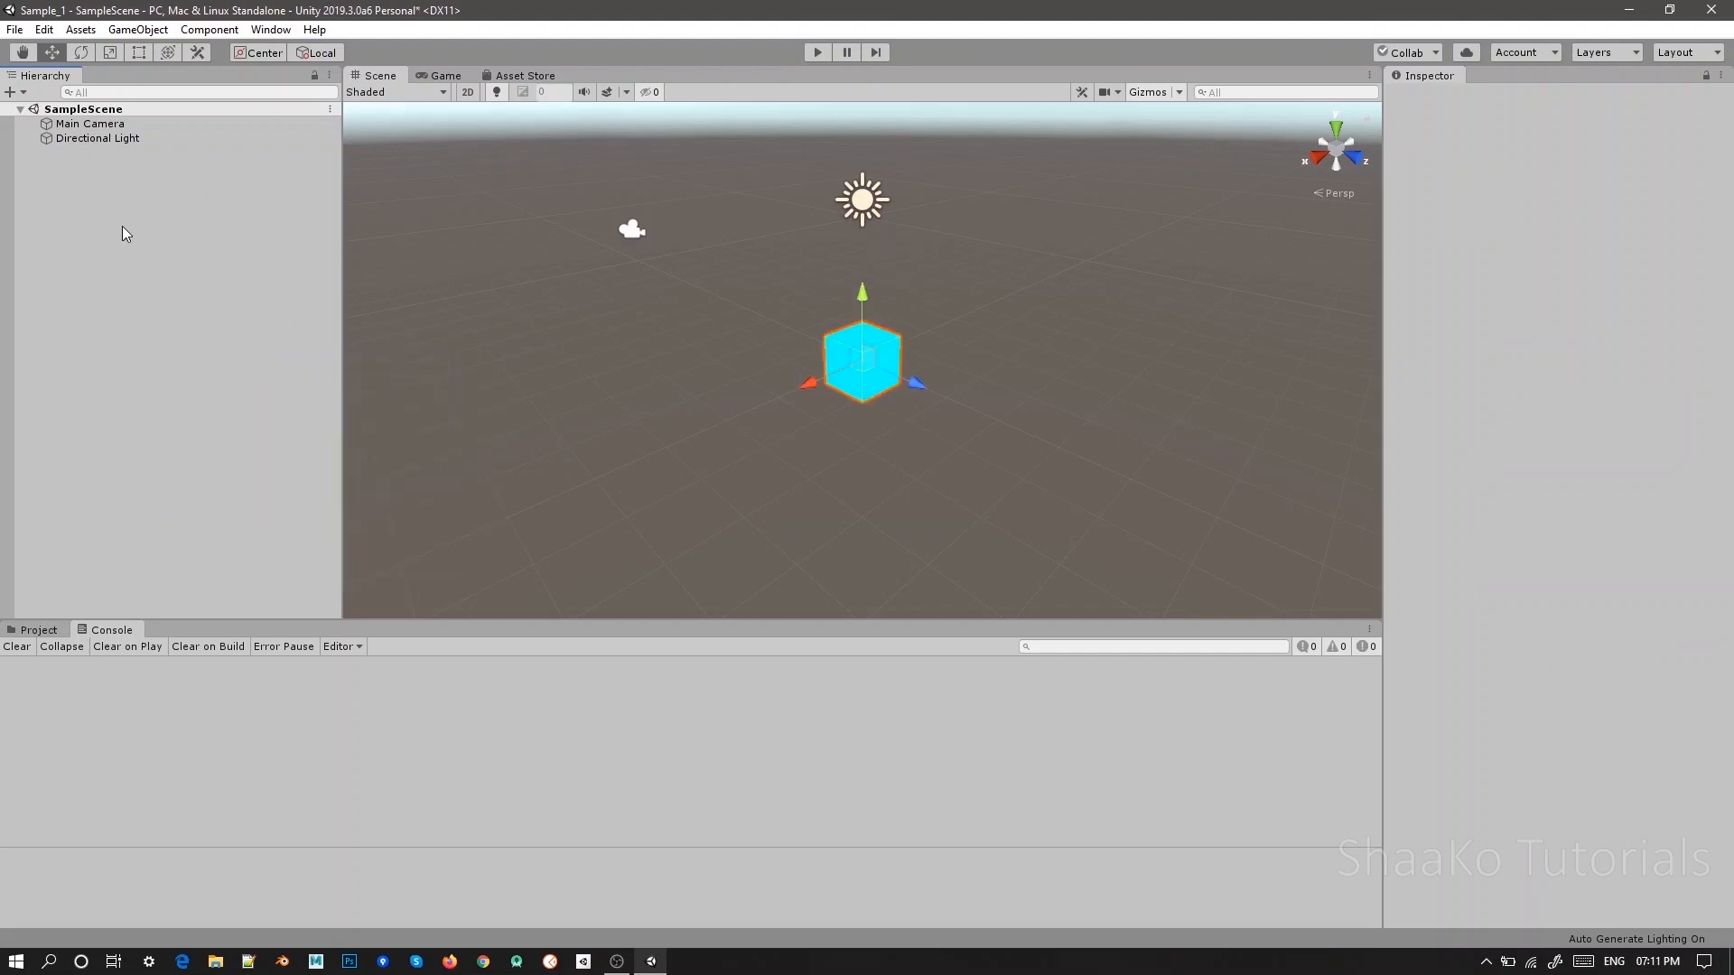
pyautogui.moveTo(72, 154); pyautogui.dragTo(78, 193)
pyautogui.click(74, 156)
pyautogui.press('Delete')
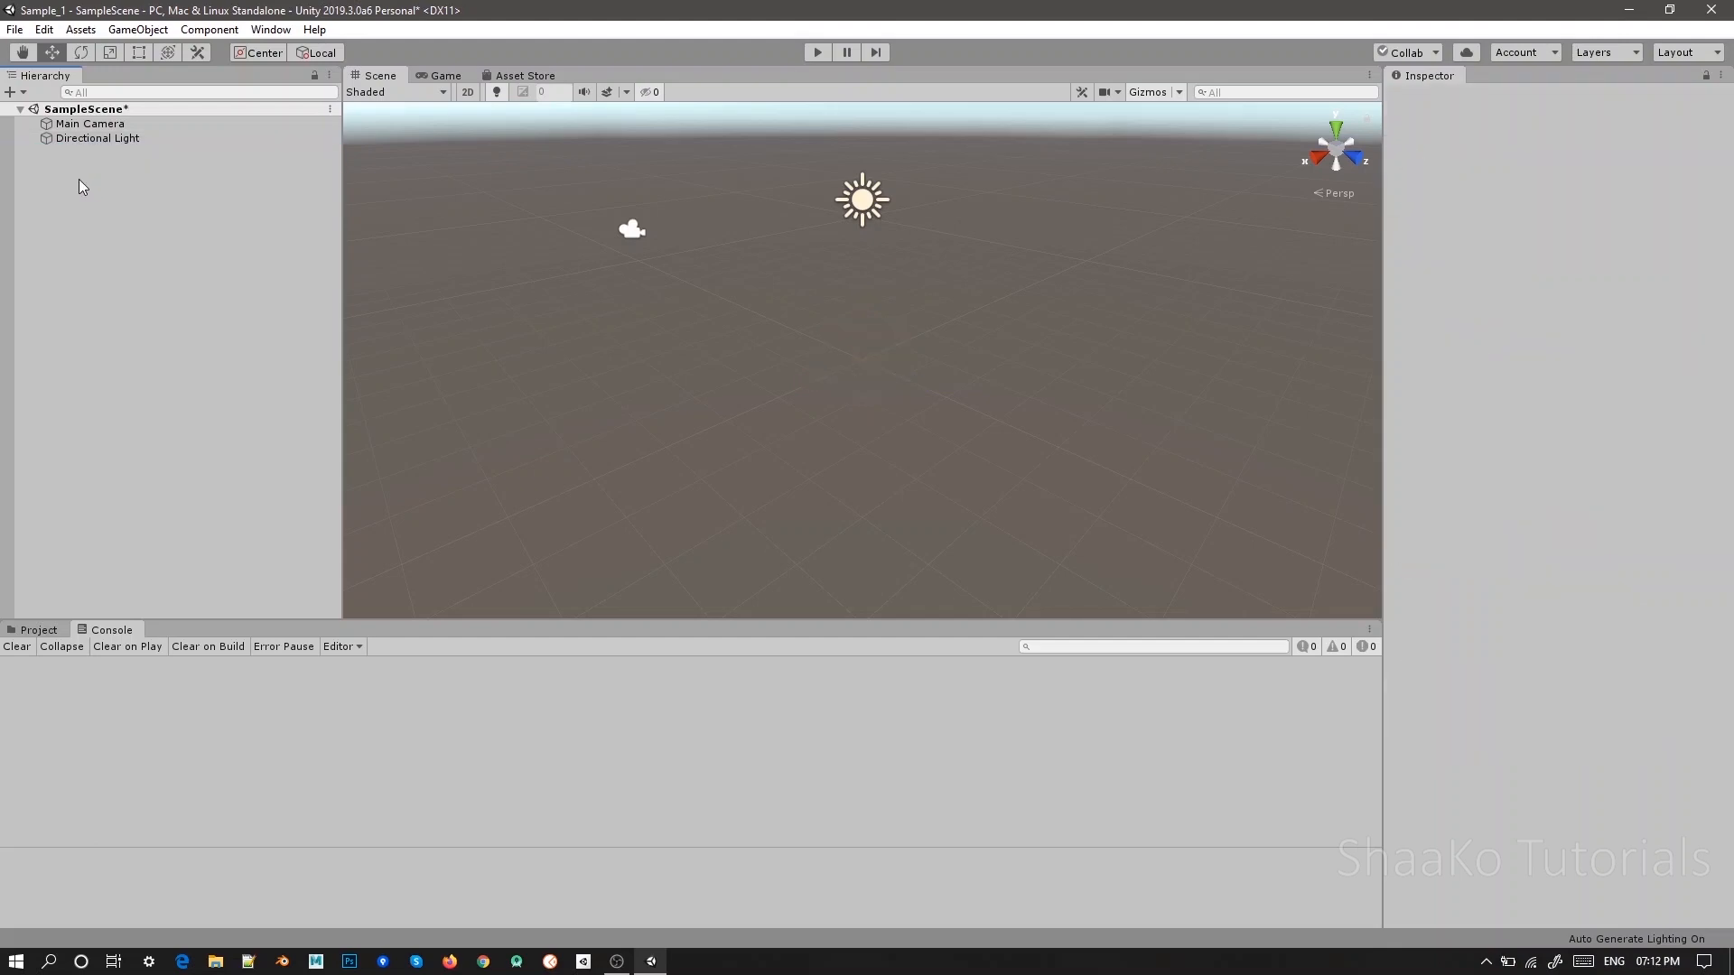
# Browse the kinds of objects the Hierarchy can create, such as 3D objects, effects, lights and cameras
pyautogui.rightClick(79, 180)
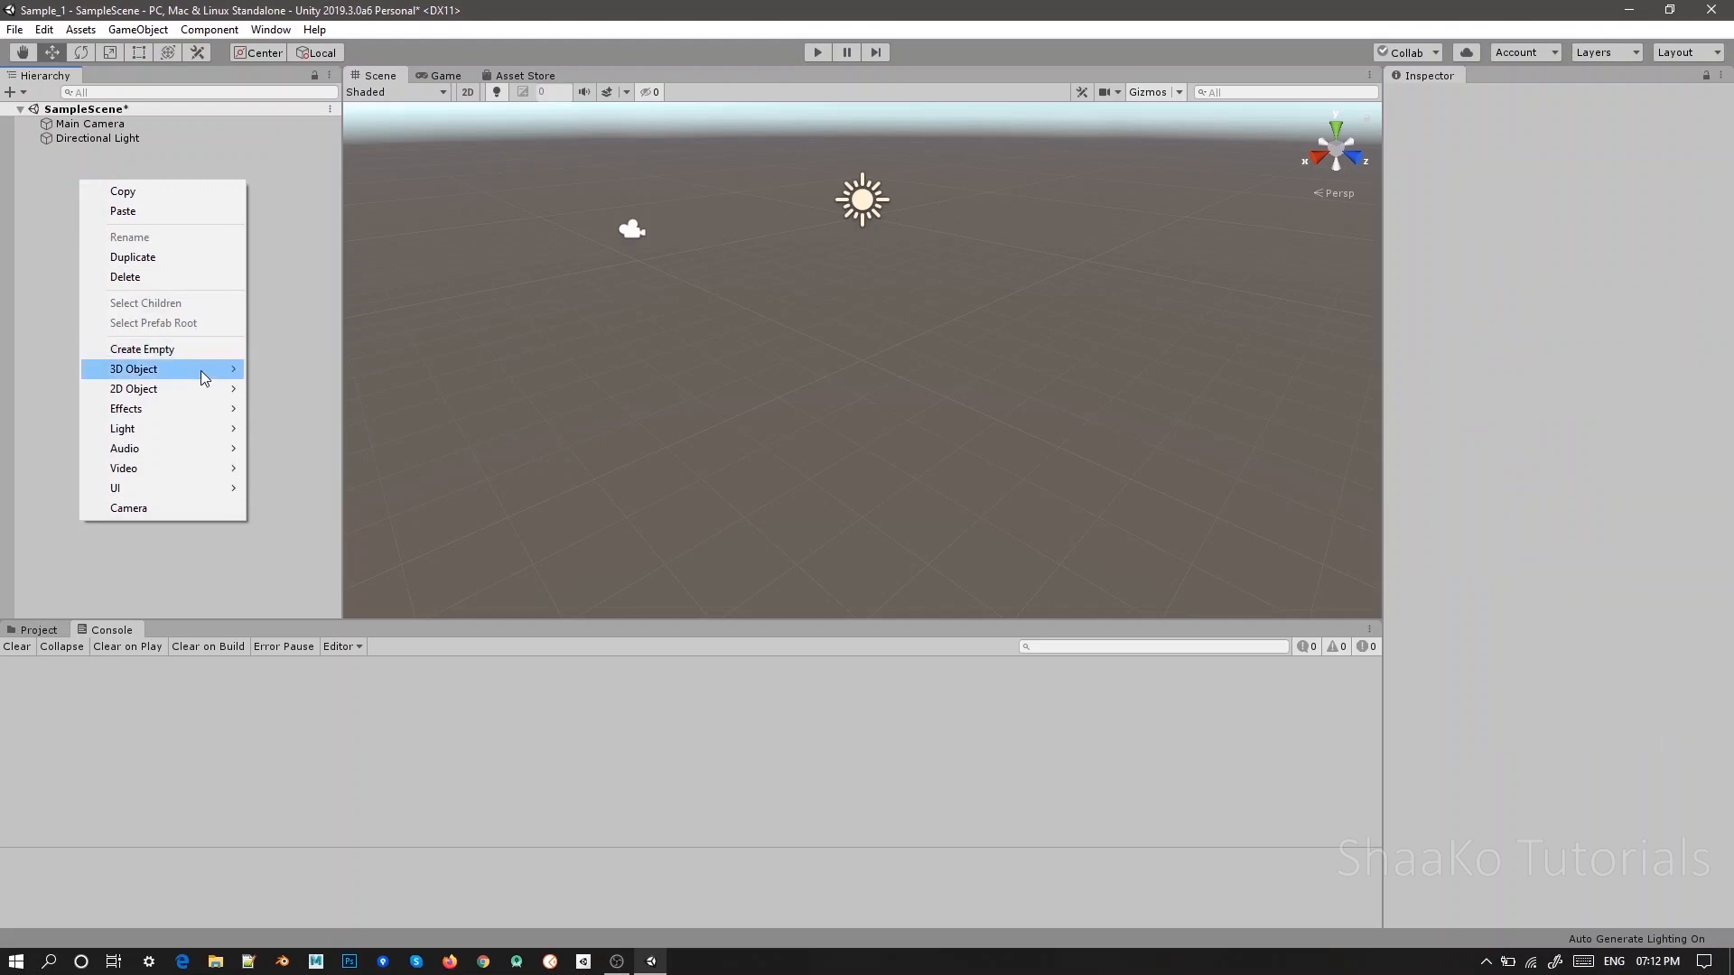
pyautogui.moveTo(201, 371)
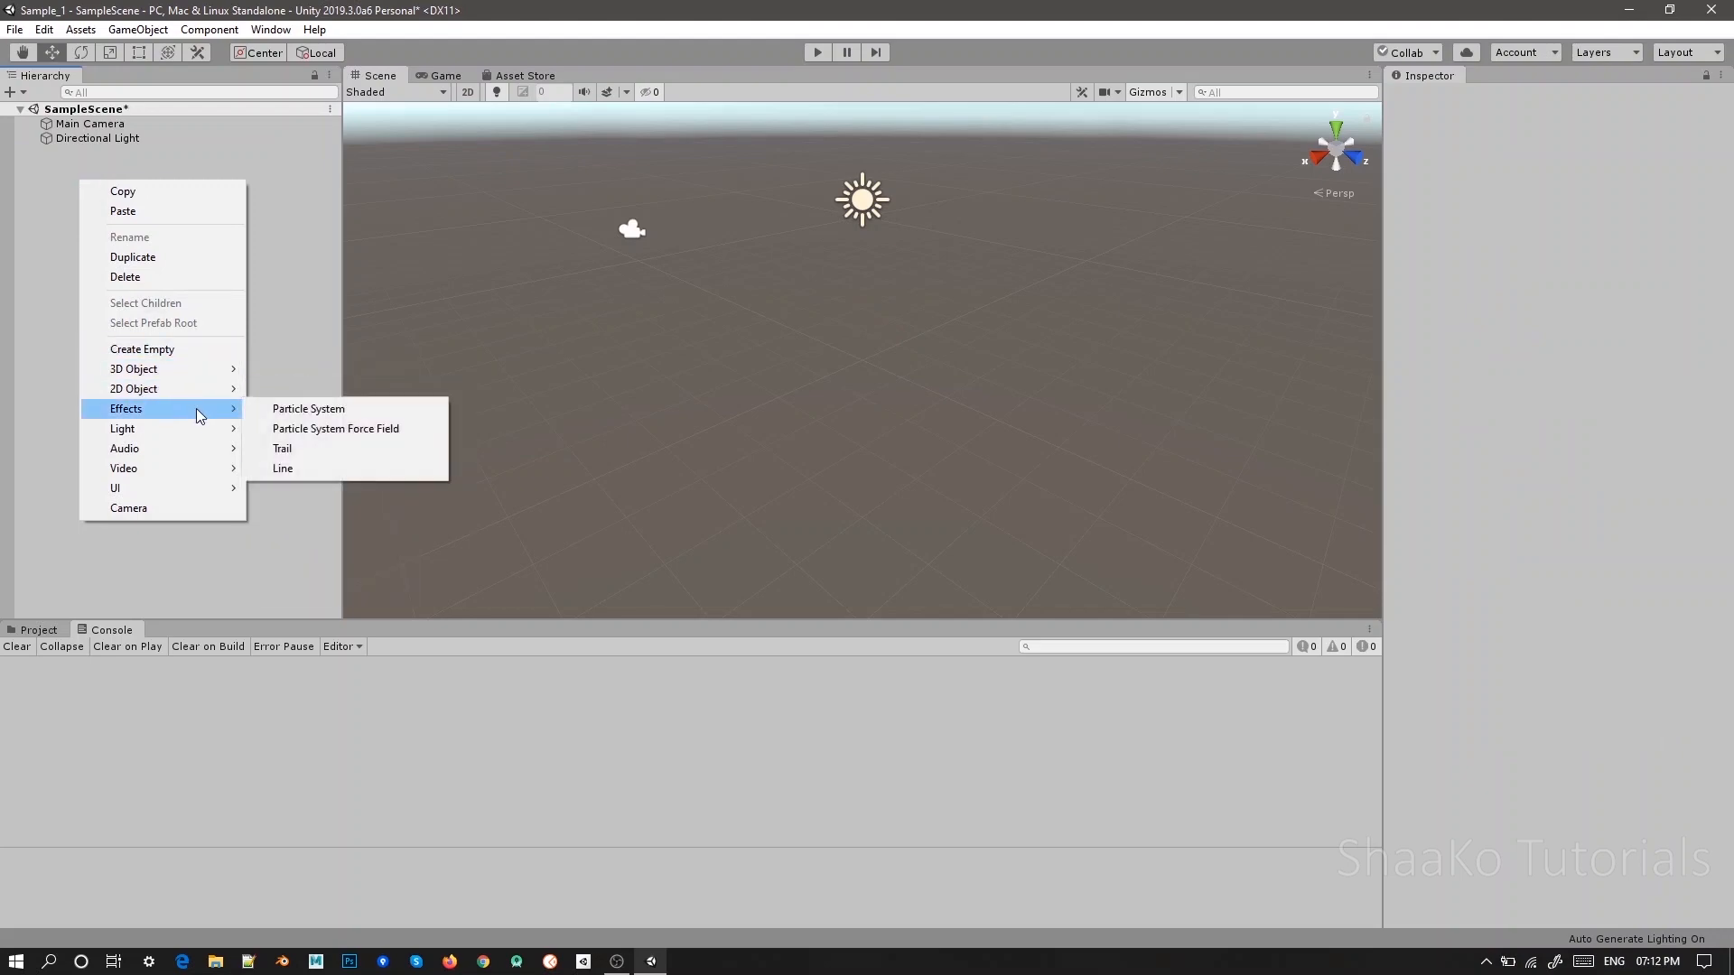
pyautogui.moveTo(192, 436)
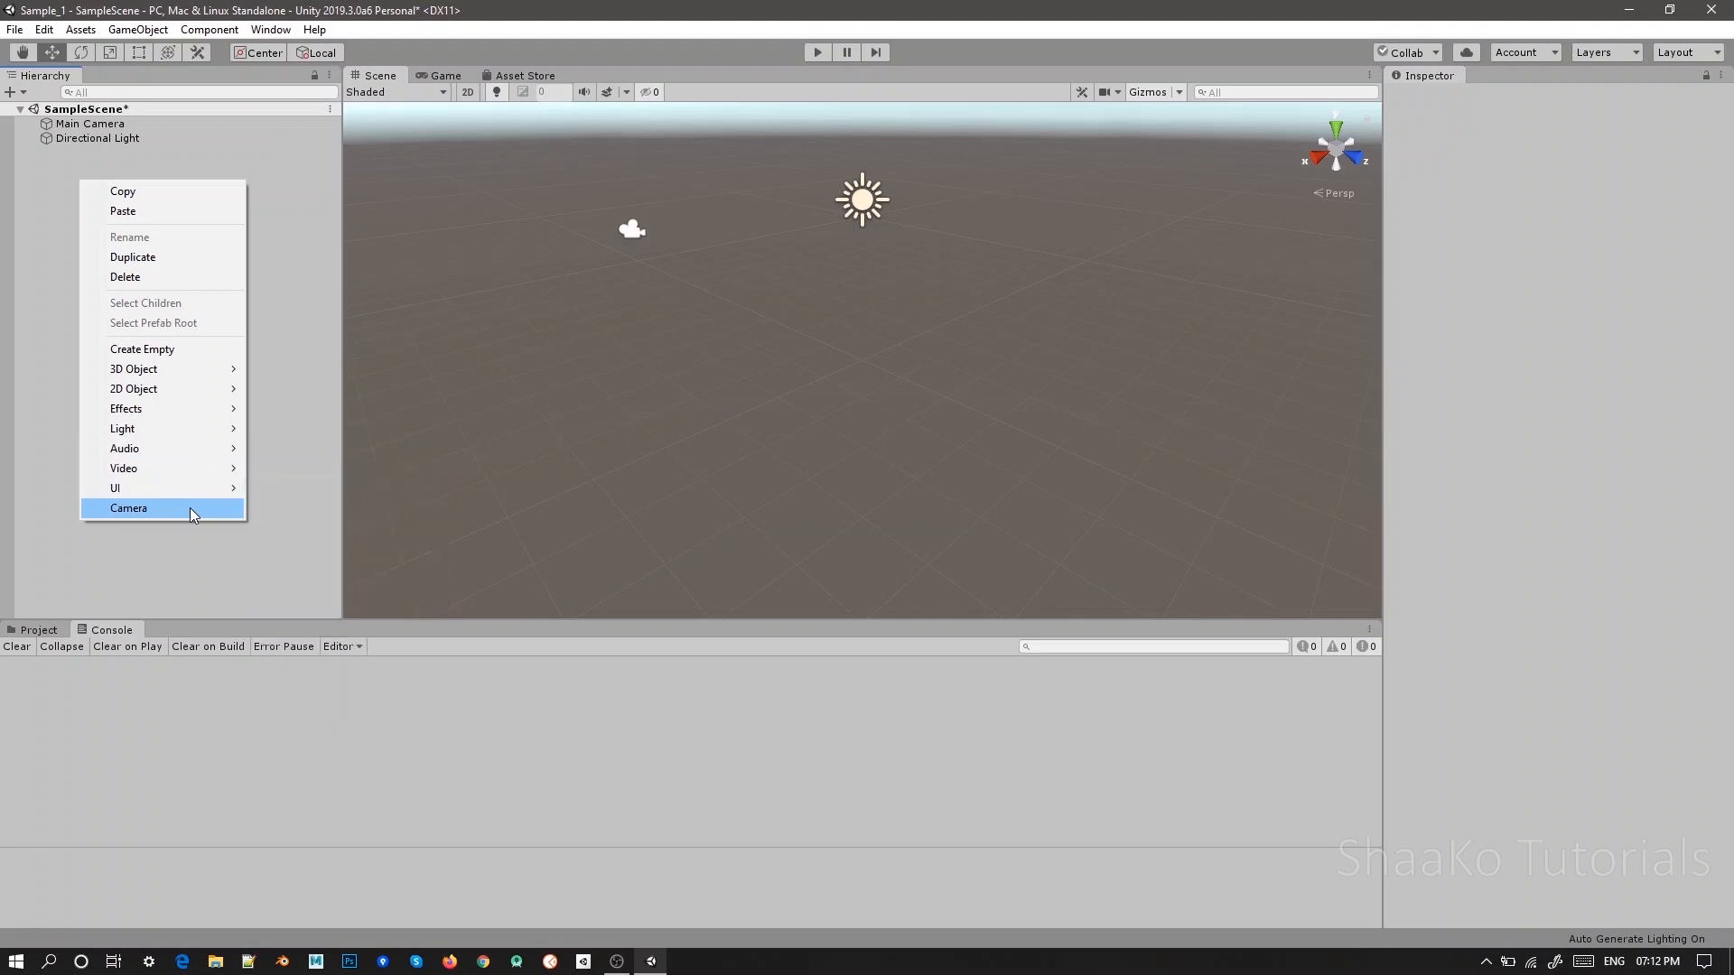
pyautogui.click(41, 211)
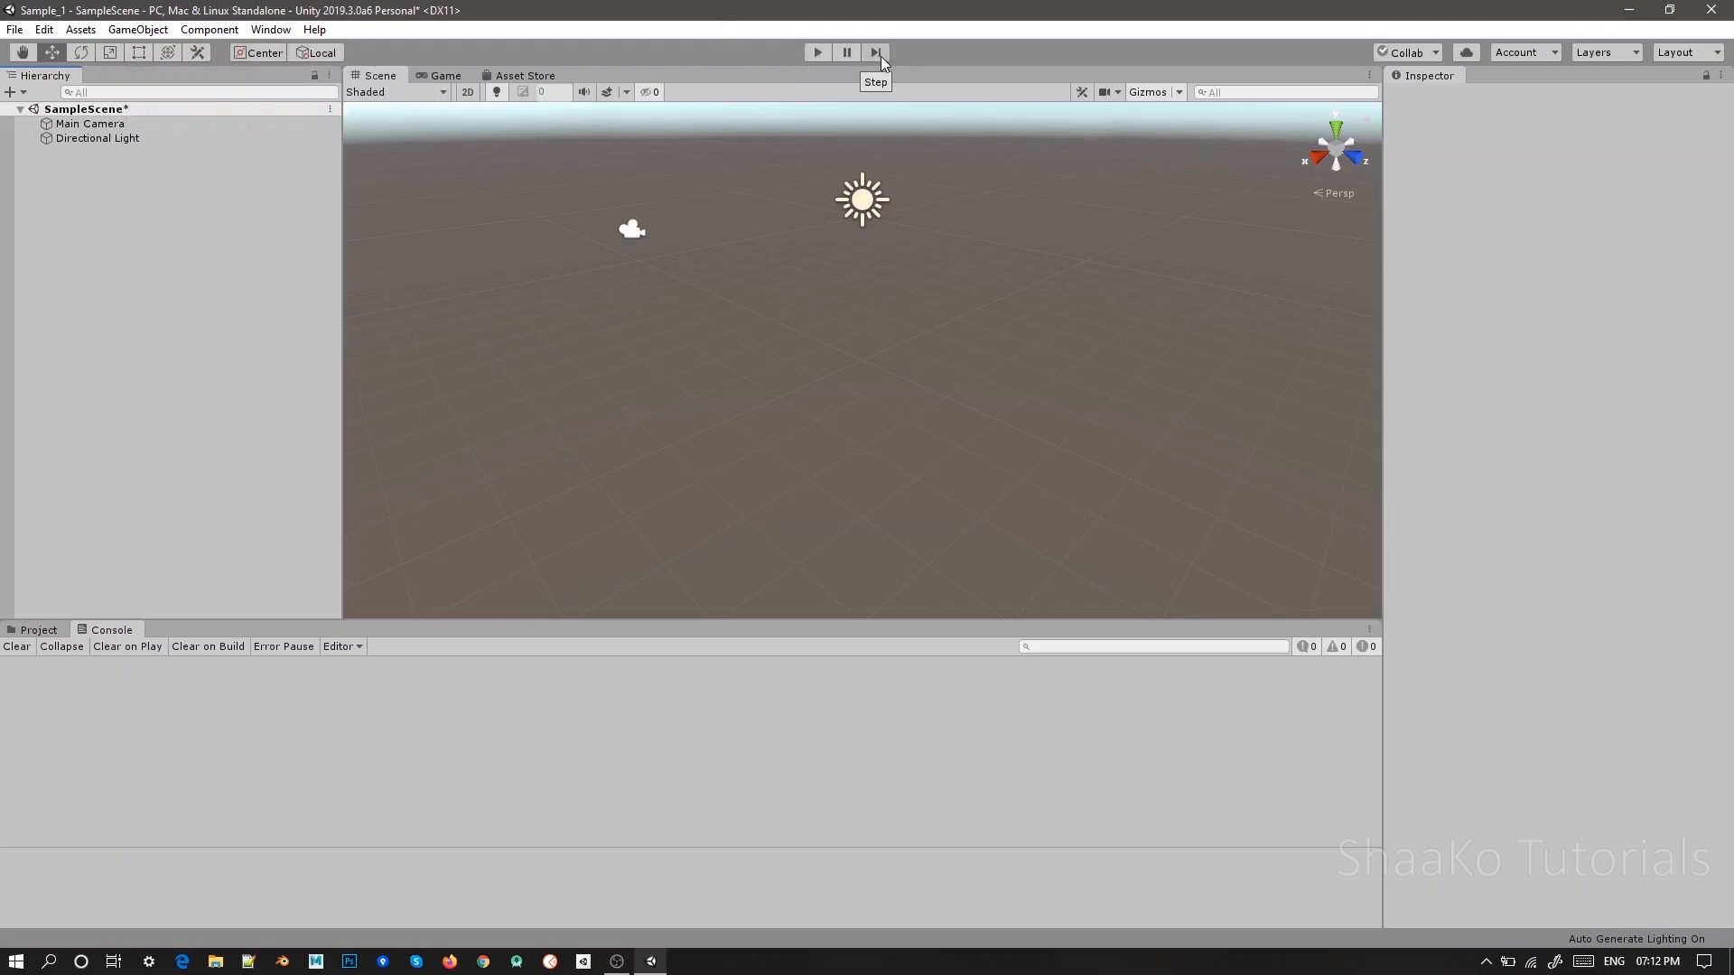
# Run SampleScene in play mode, pause it, and exit play mode
pyautogui.click(818, 54)
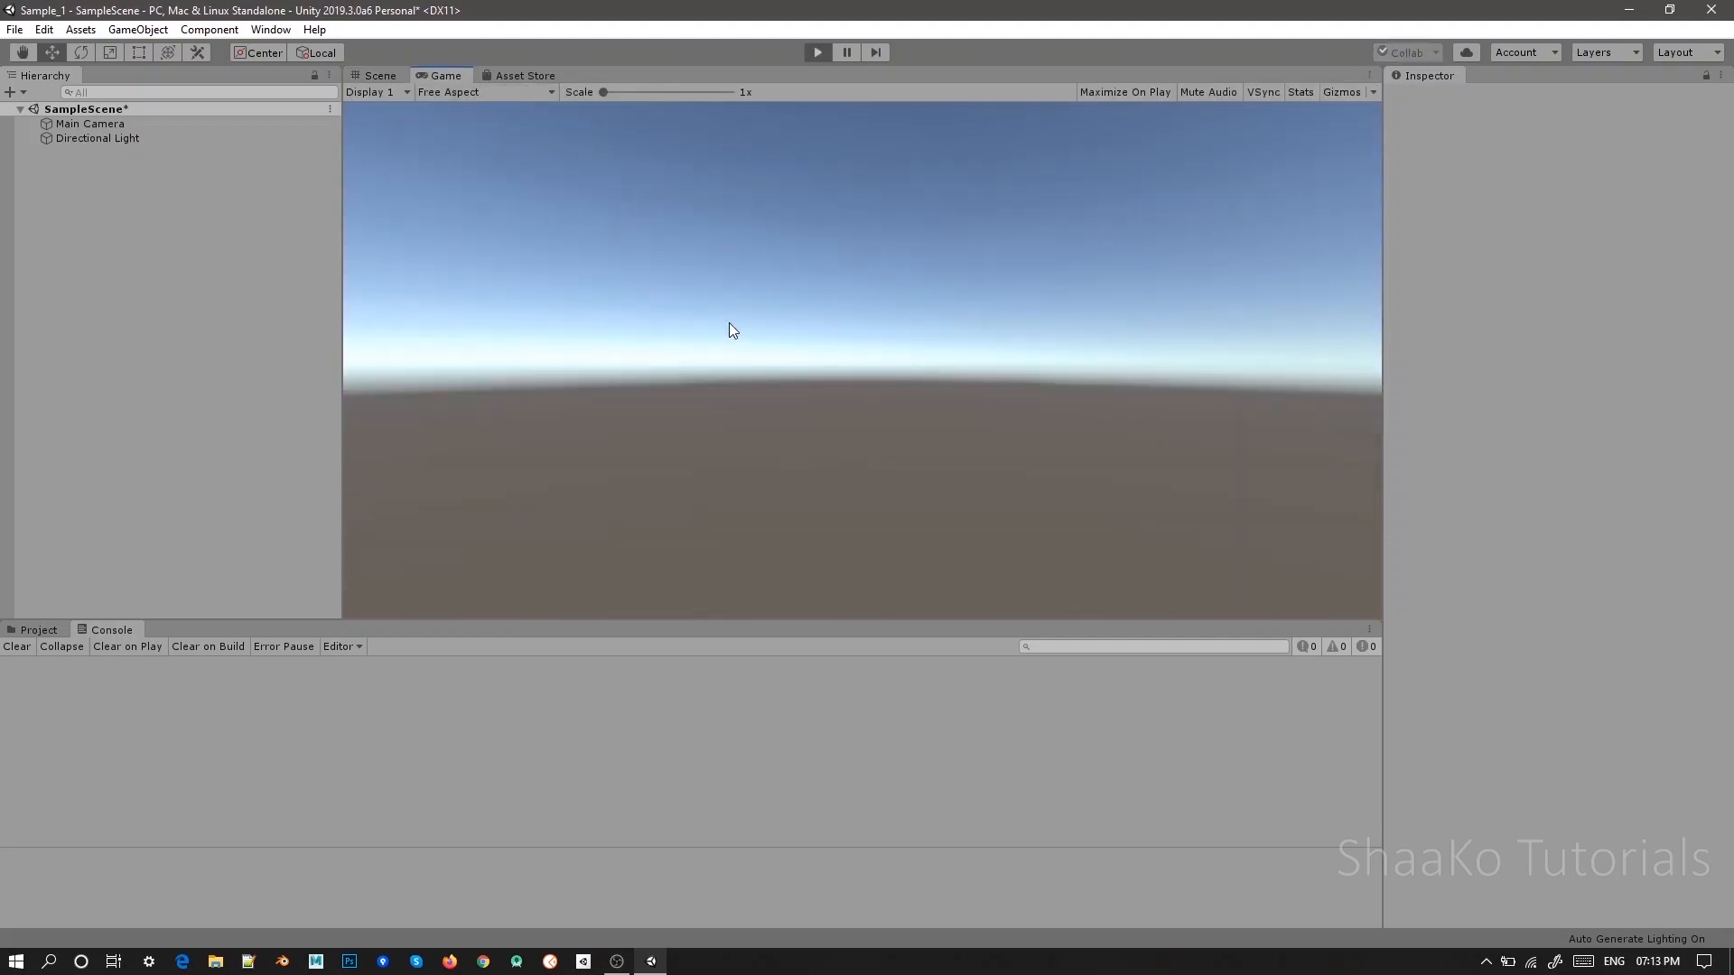
pyautogui.click(847, 59)
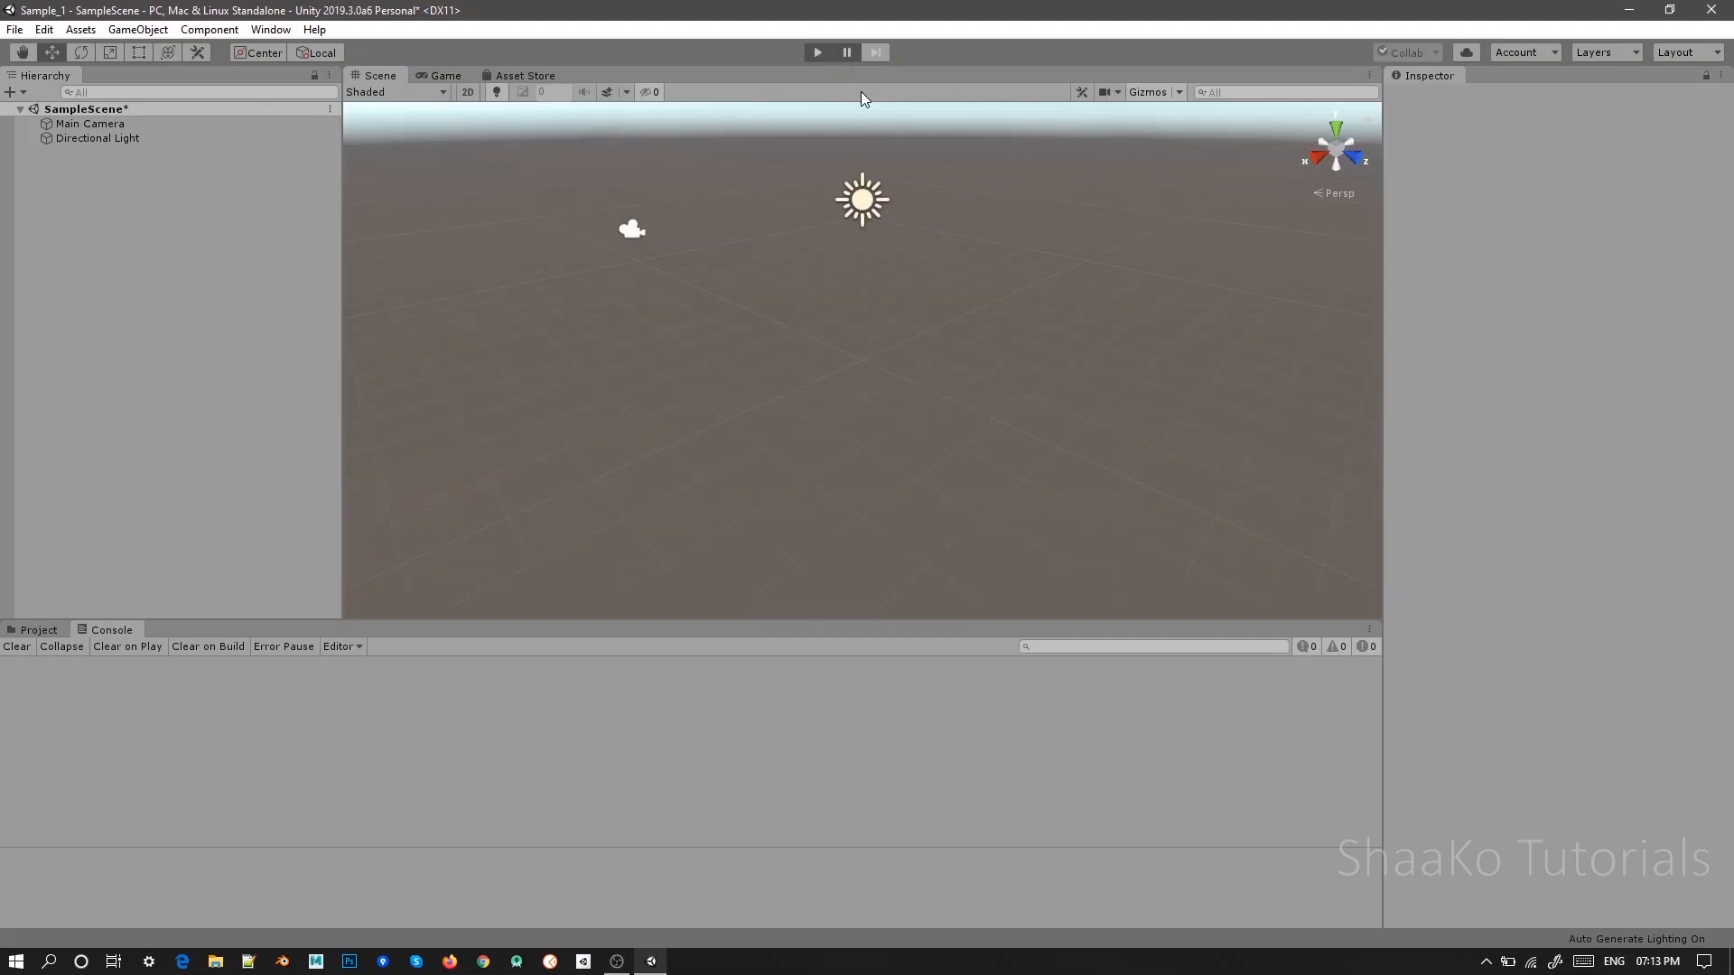
pyautogui.click(813, 54)
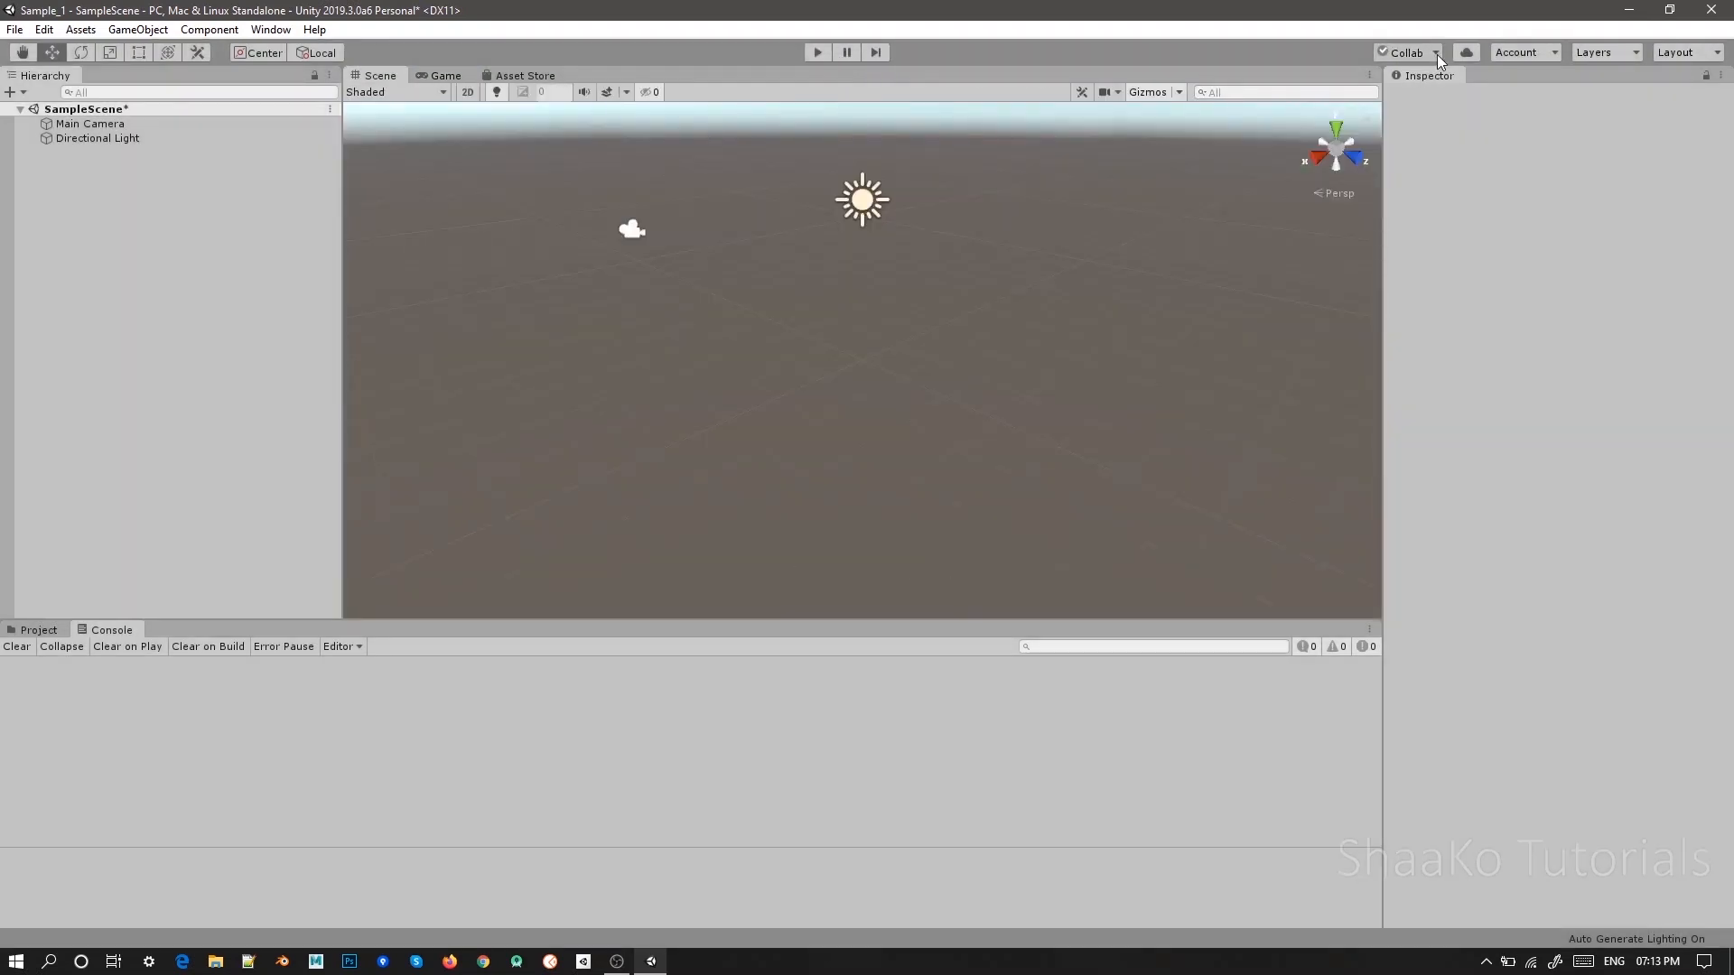
# Try the 2 by 3 and 4 Split editor layouts
pyautogui.click(1691, 54)
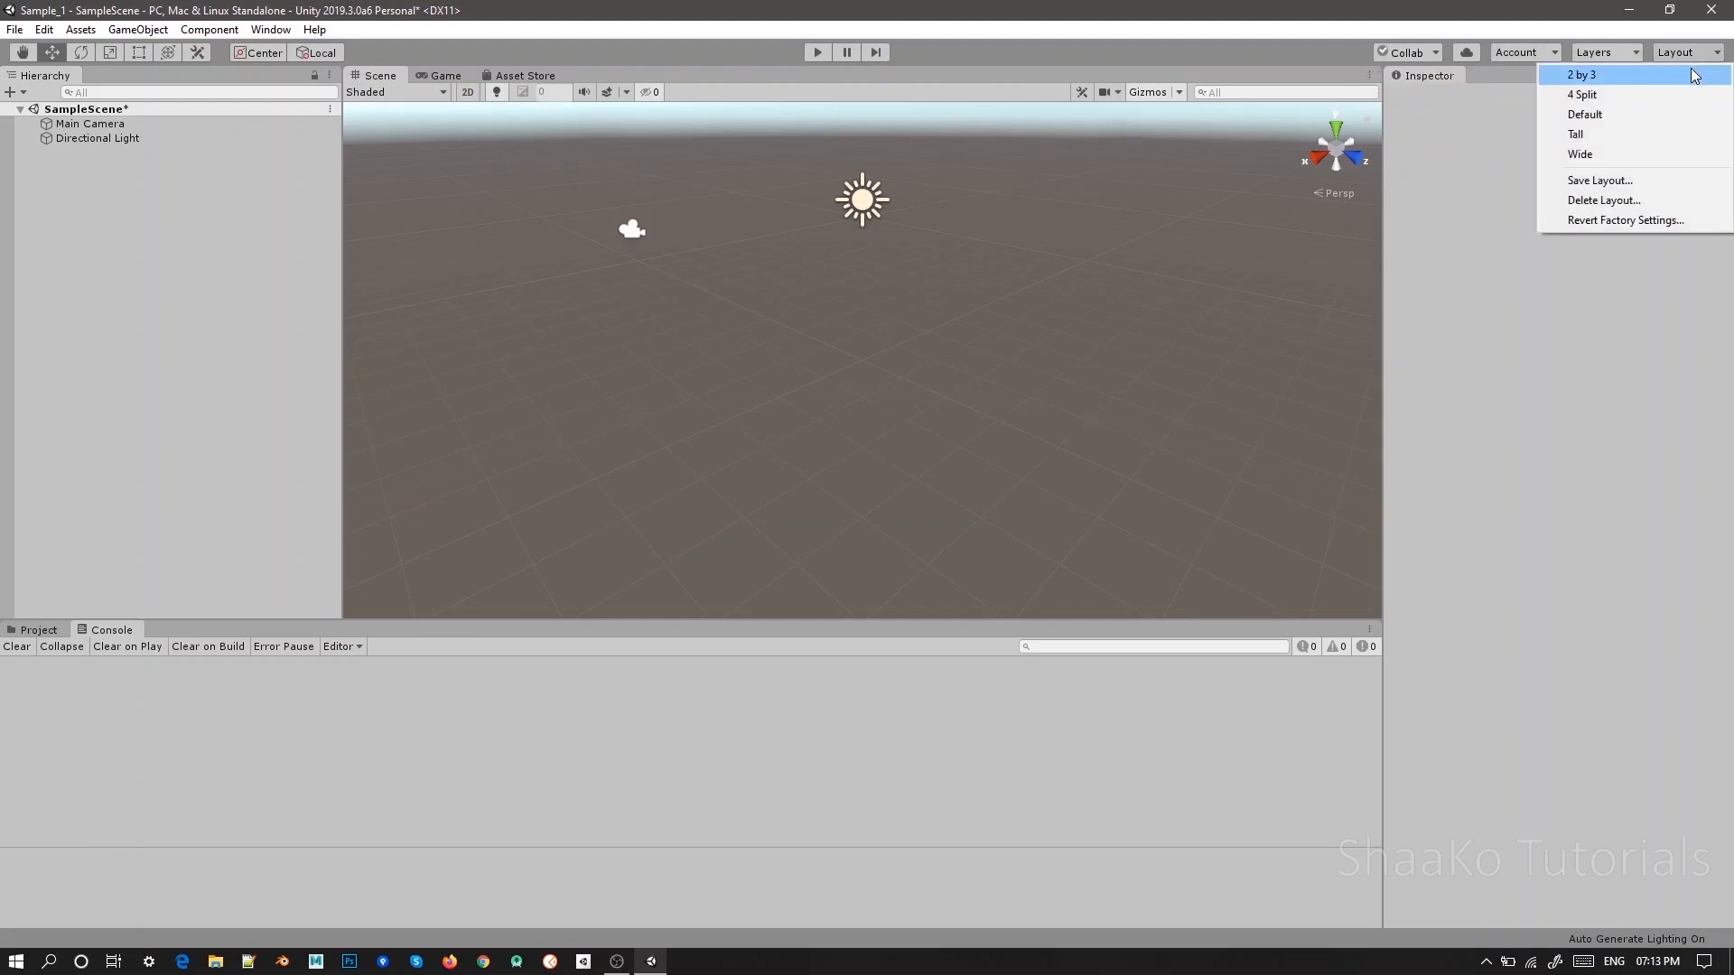
pyautogui.click(1696, 76)
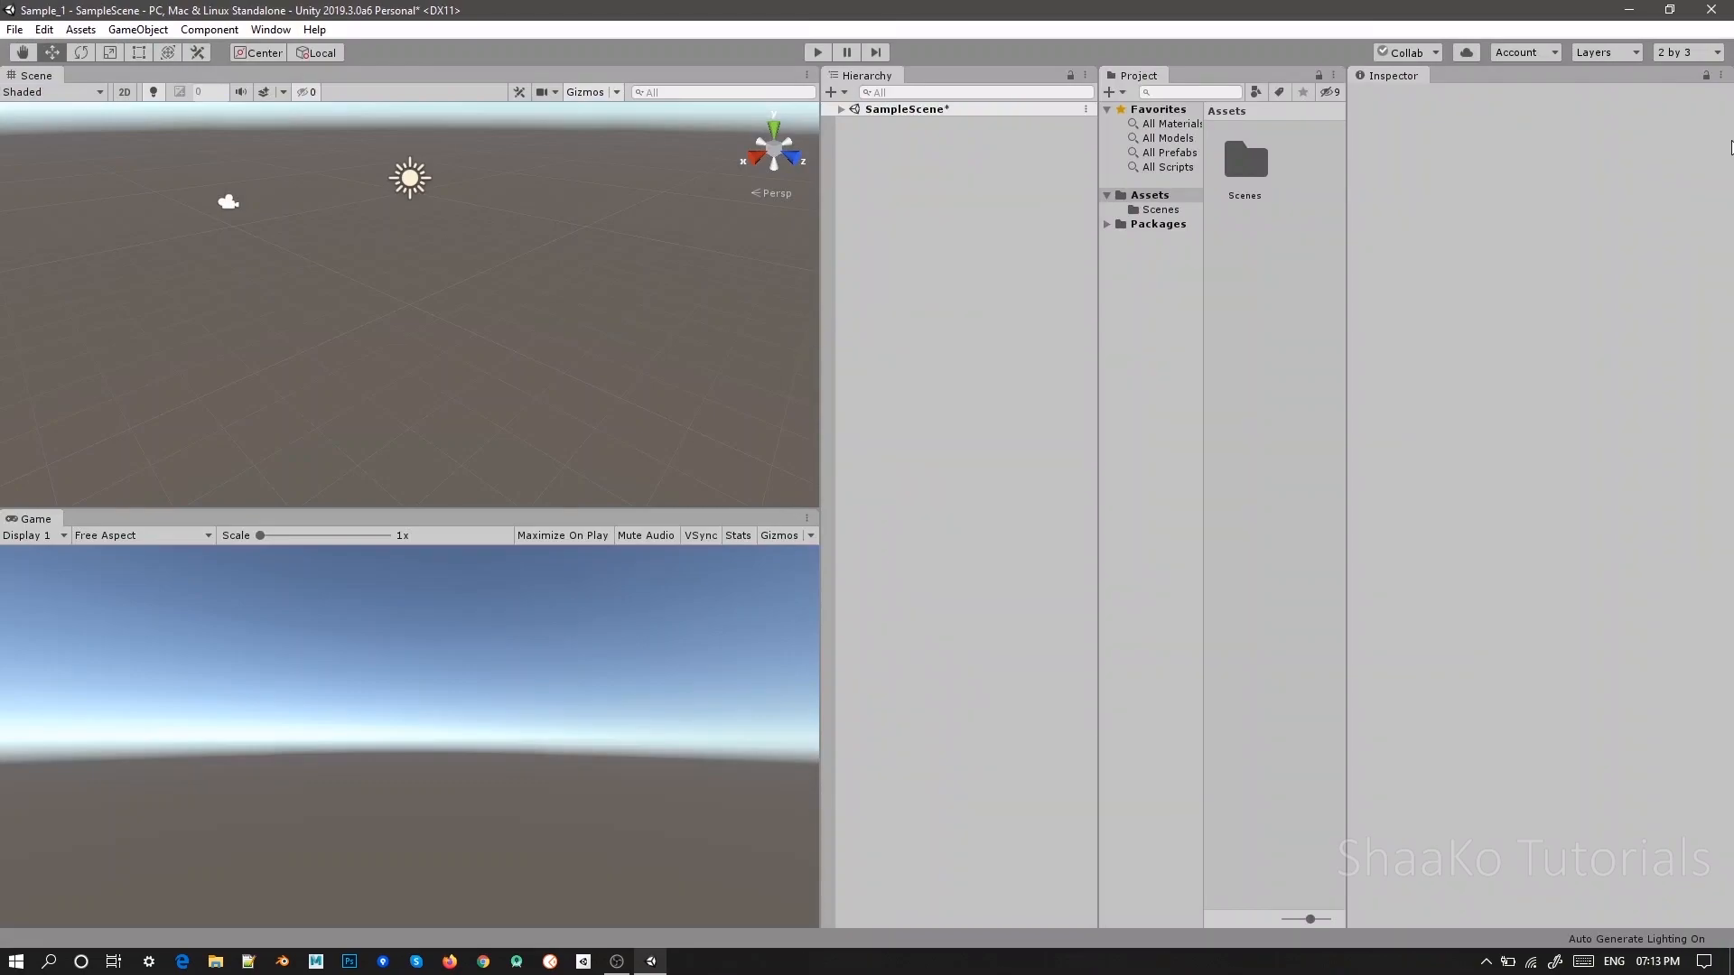
pyautogui.click(1703, 57)
pyautogui.click(1680, 95)
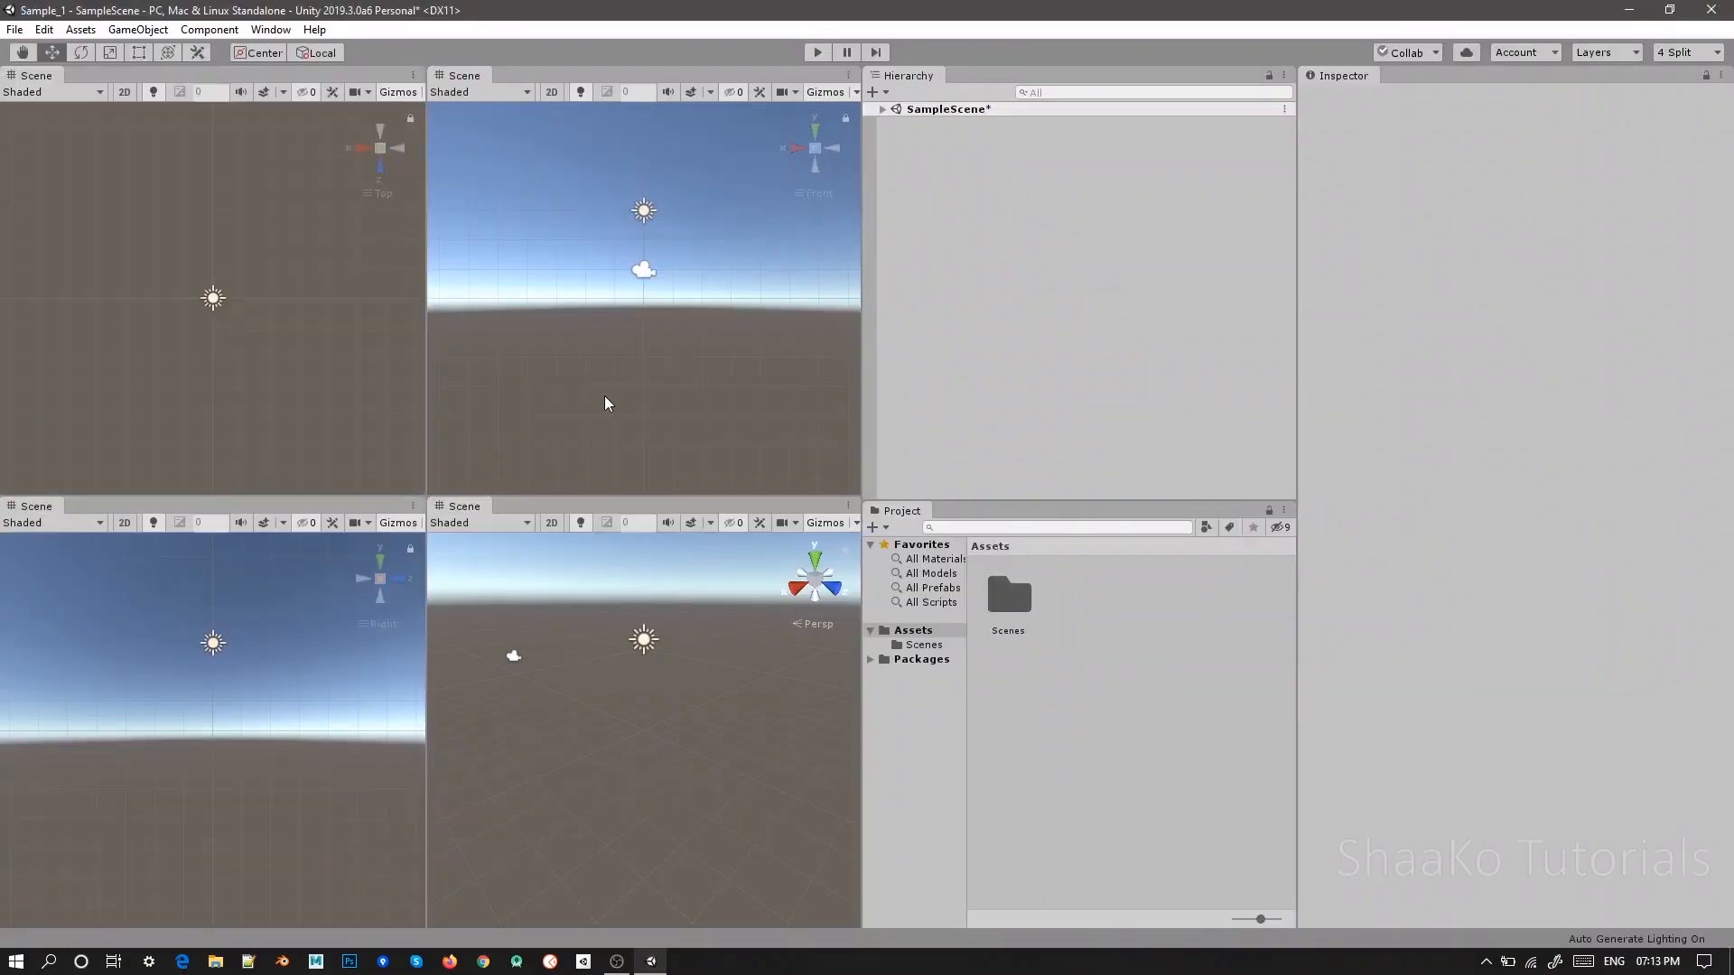
# Switch the editor to the Default layout and expand SampleScene in the Hierarchy
pyautogui.click(1692, 52)
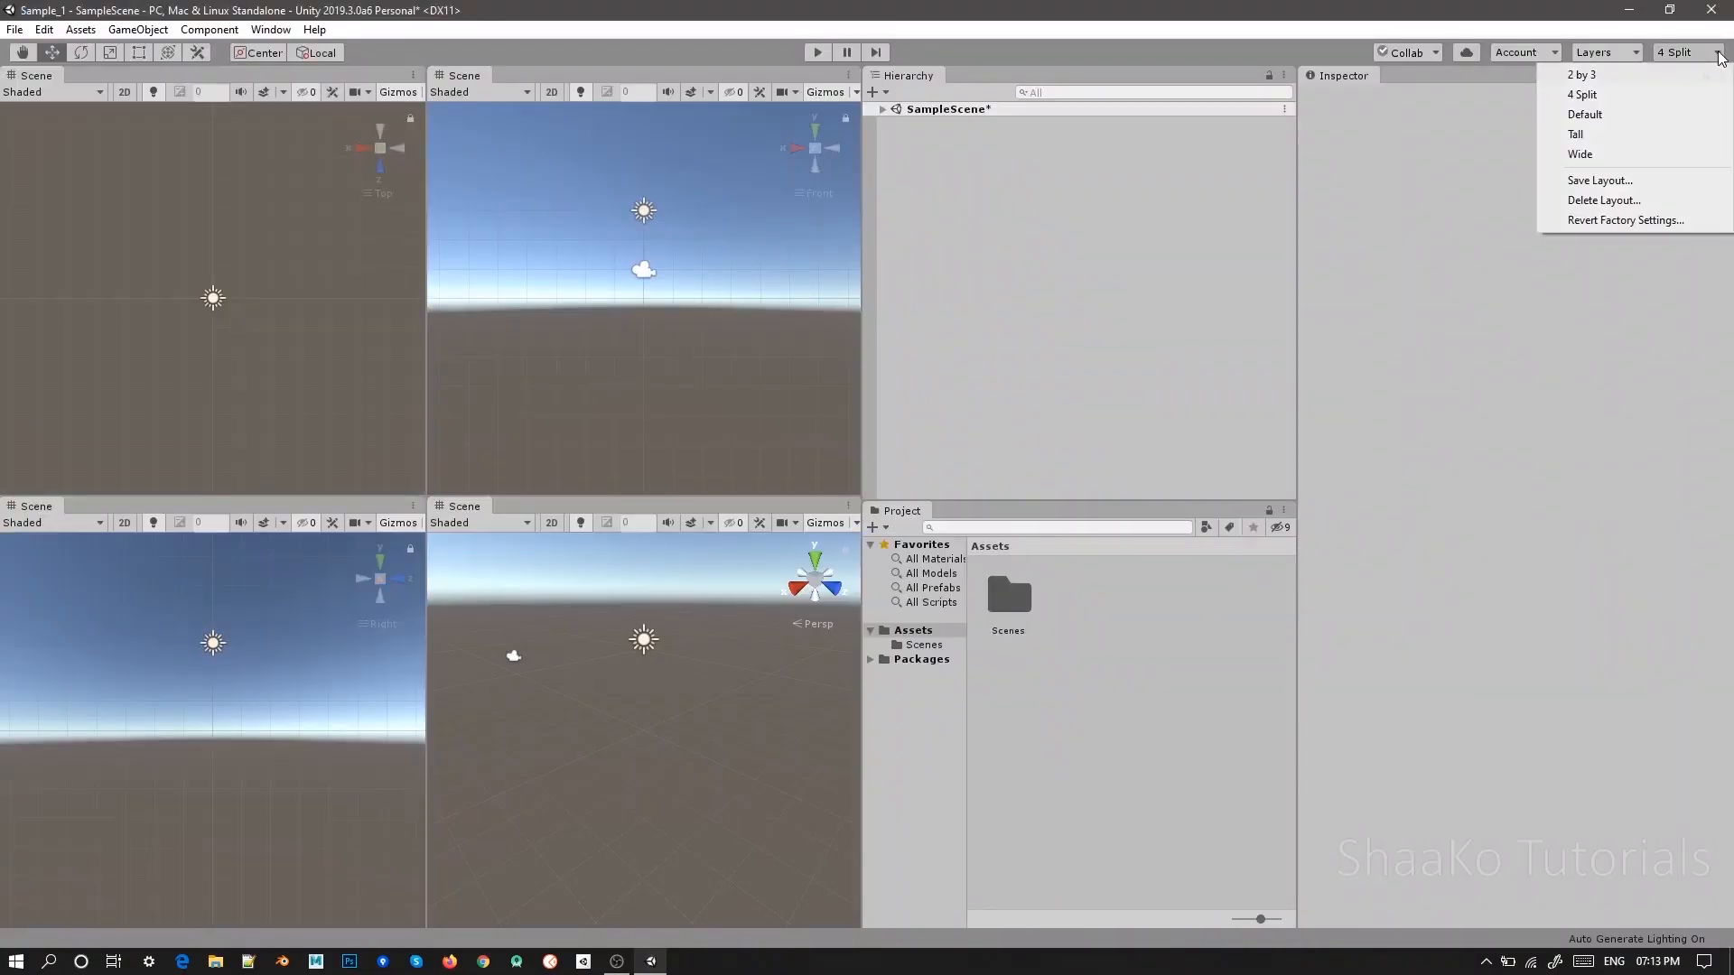
pyautogui.click(1666, 117)
pyautogui.click(20, 110)
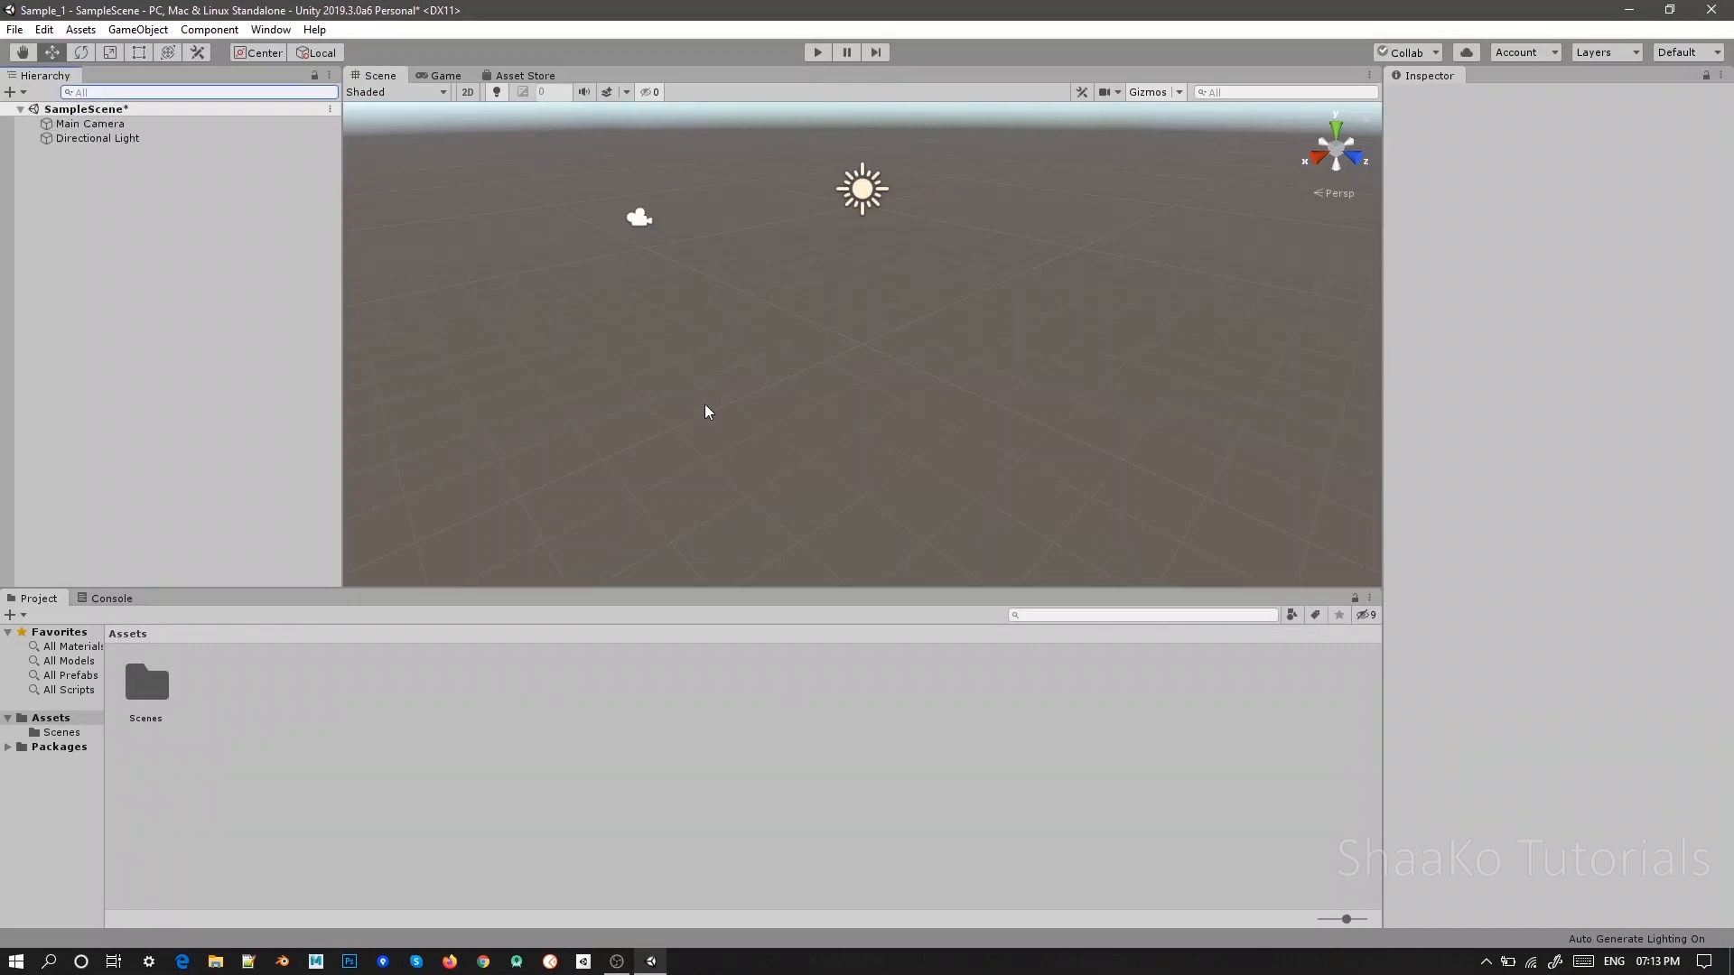
# Create a 3D cube at the Main Camera's position and frame it in the Scene view
pyautogui.doubleClick(123, 138)
pyautogui.click(123, 136)
pyautogui.doubleClick(123, 126)
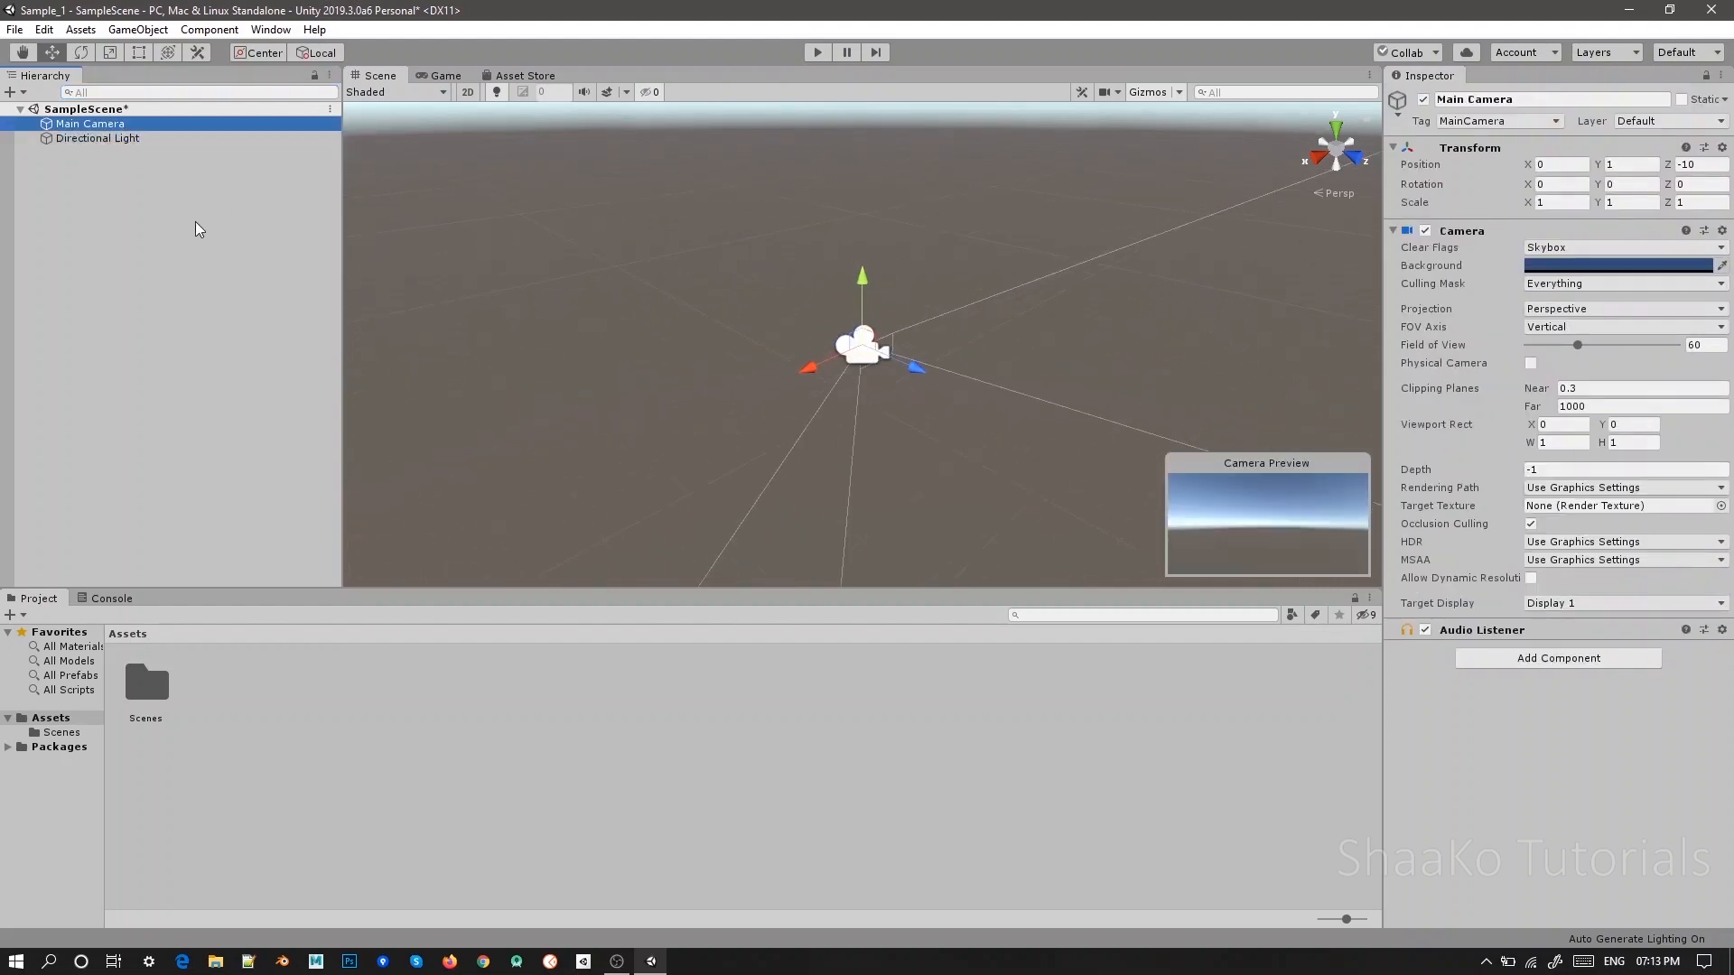
pyautogui.rightClick(156, 202)
pyautogui.moveTo(209, 389)
pyautogui.click(366, 388)
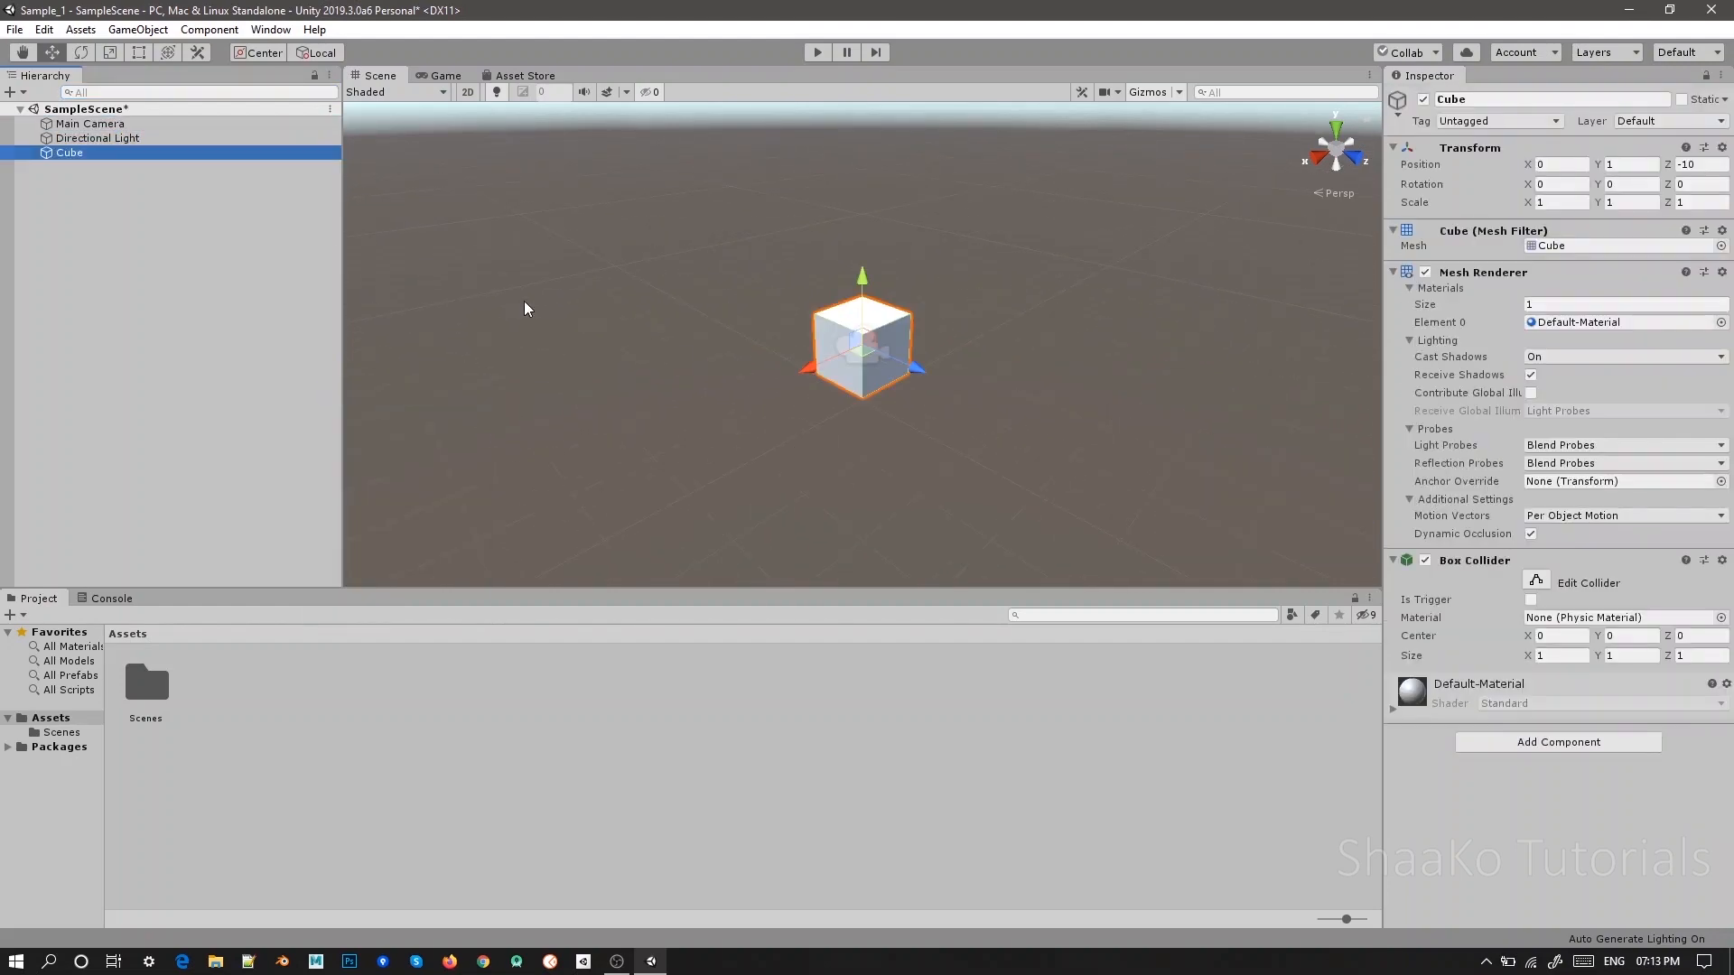
pyautogui.doubleClick(71, 156)
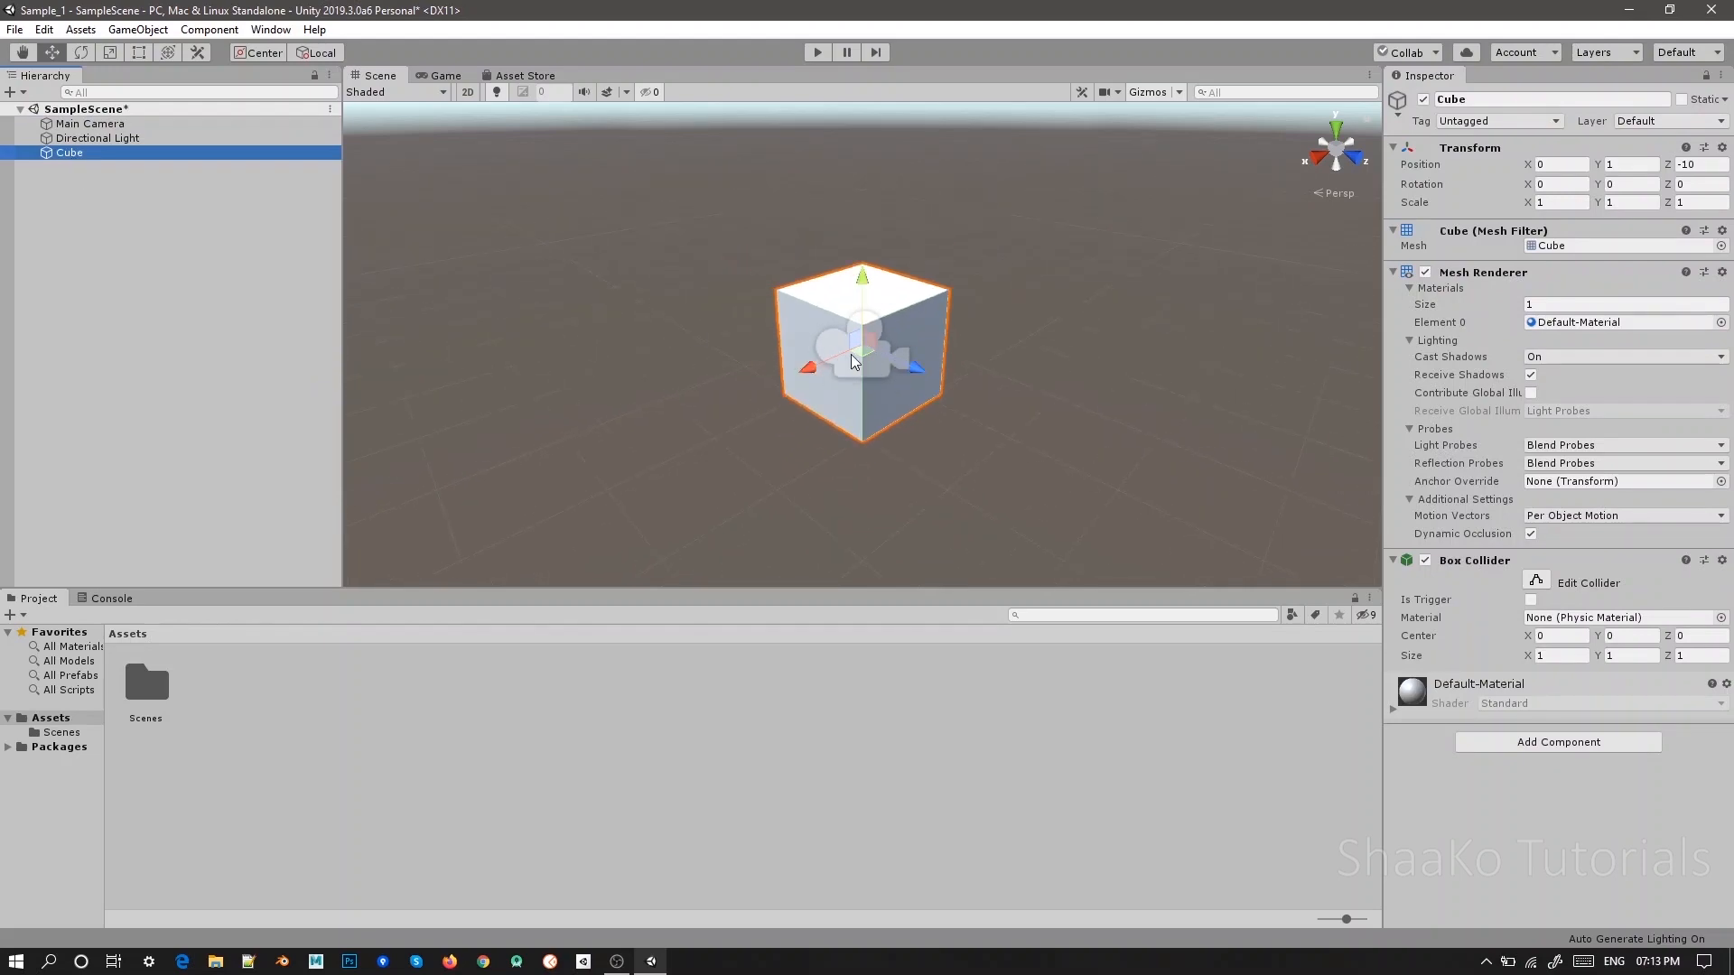
# Move the Main Camera to about Y 1.71, Z -14, away from the cube, and check the framing in the Game view
pyautogui.click(438, 76)
pyautogui.click(378, 76)
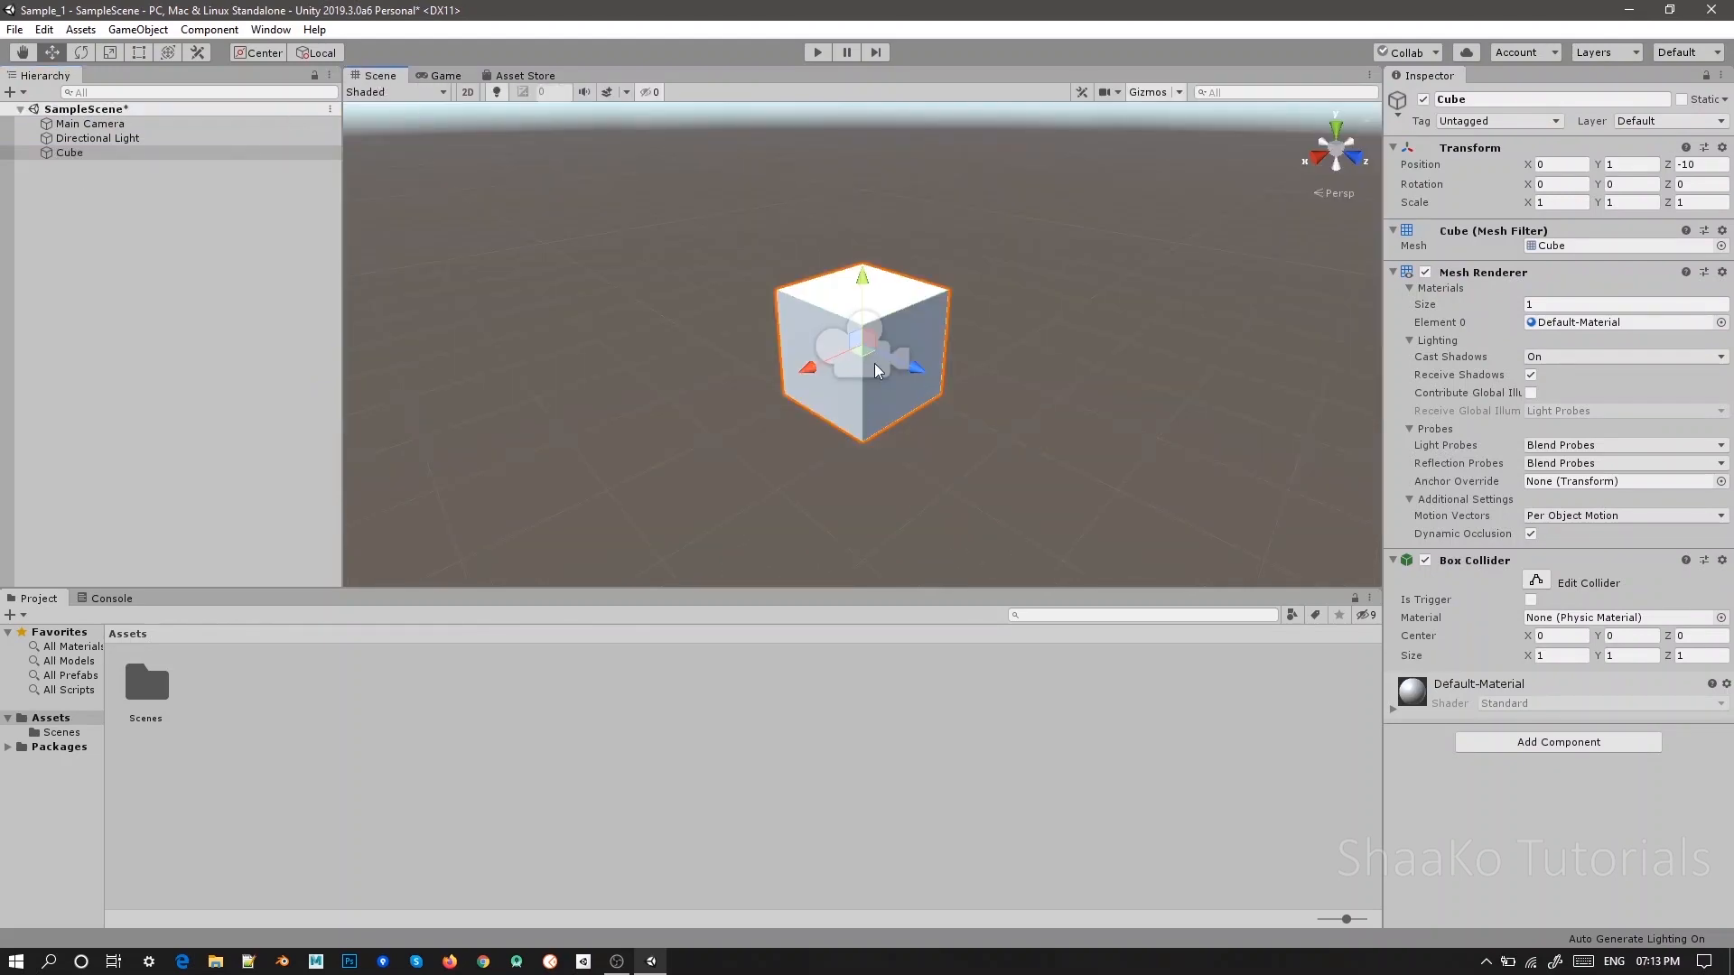
pyautogui.click(91, 124)
pyautogui.moveTo(914, 369); pyautogui.dragTo(610, 310)
pyautogui.moveTo(650, 221); pyautogui.dragTo(647, 167)
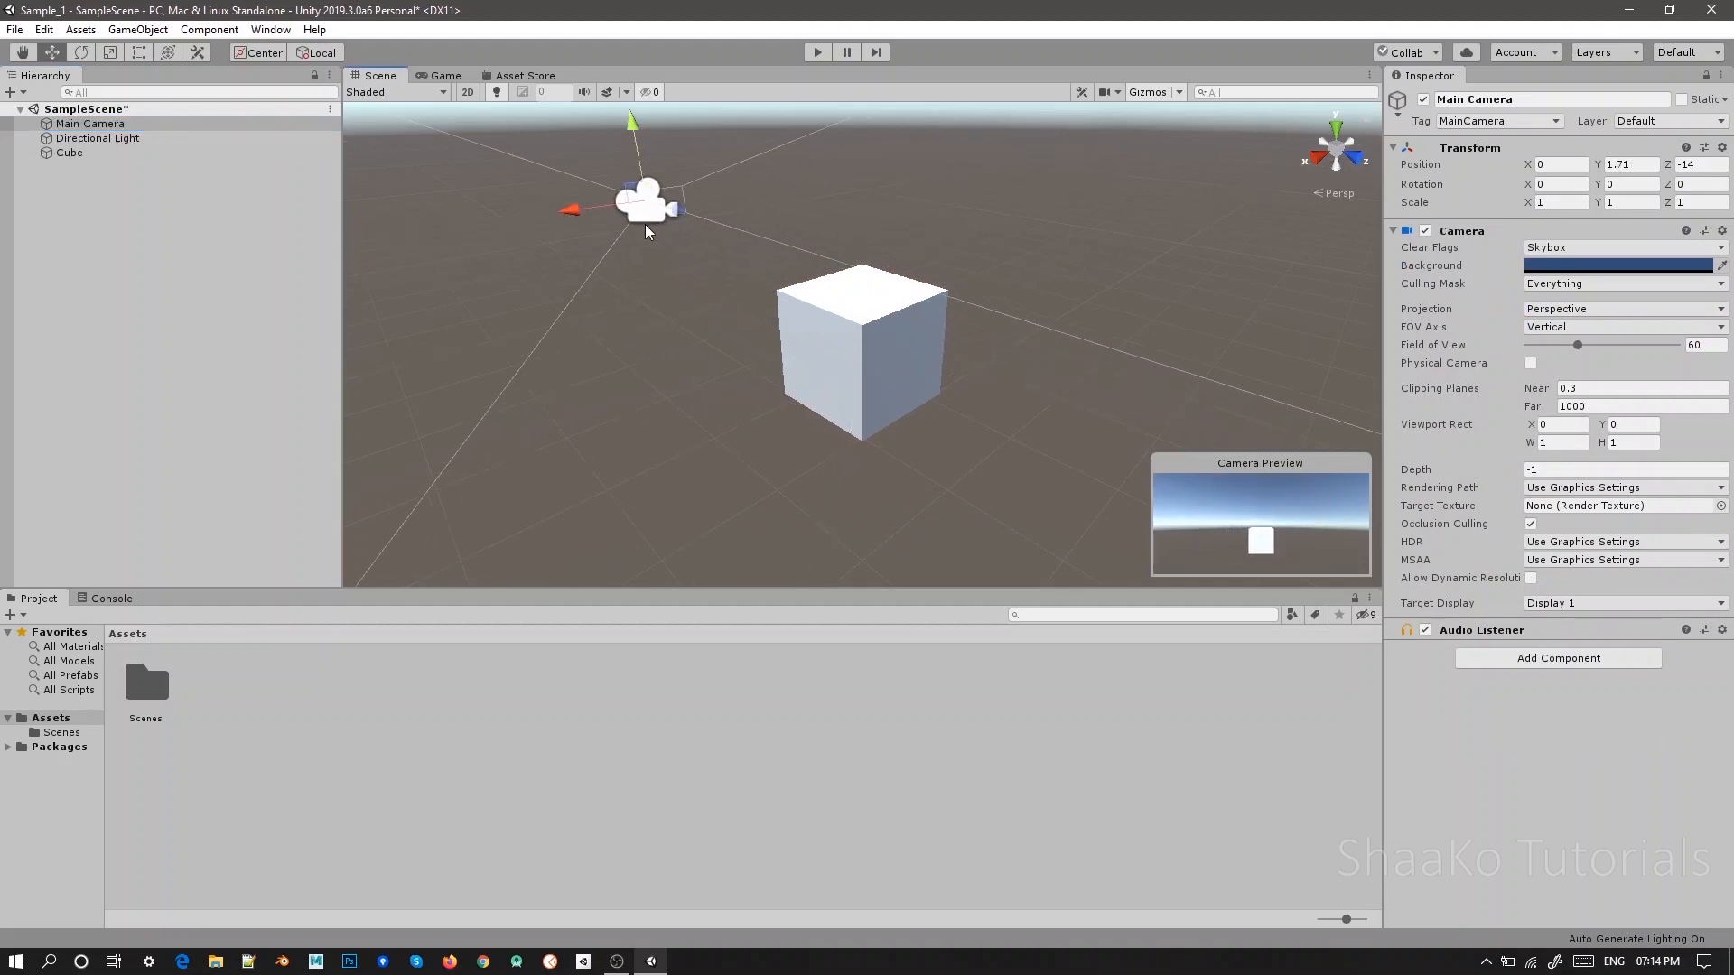
pyautogui.click(447, 76)
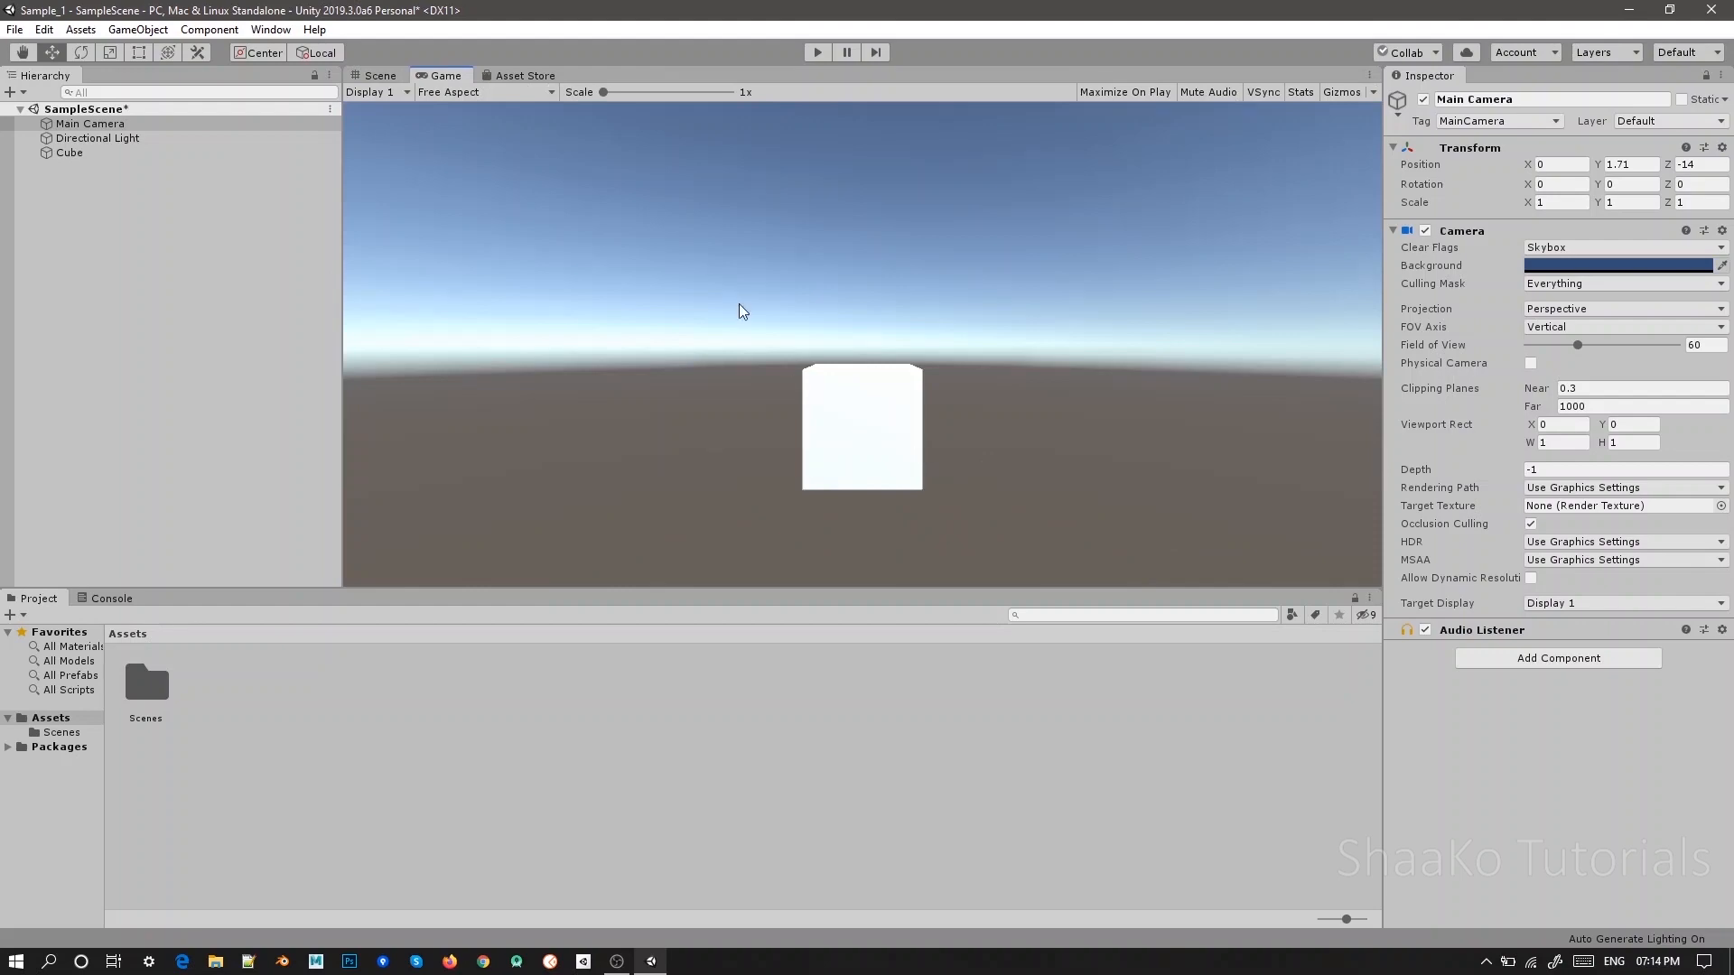
# Open the Asset Store within the editor and look through its home page, categories and recommendations
pyautogui.click(536, 81)
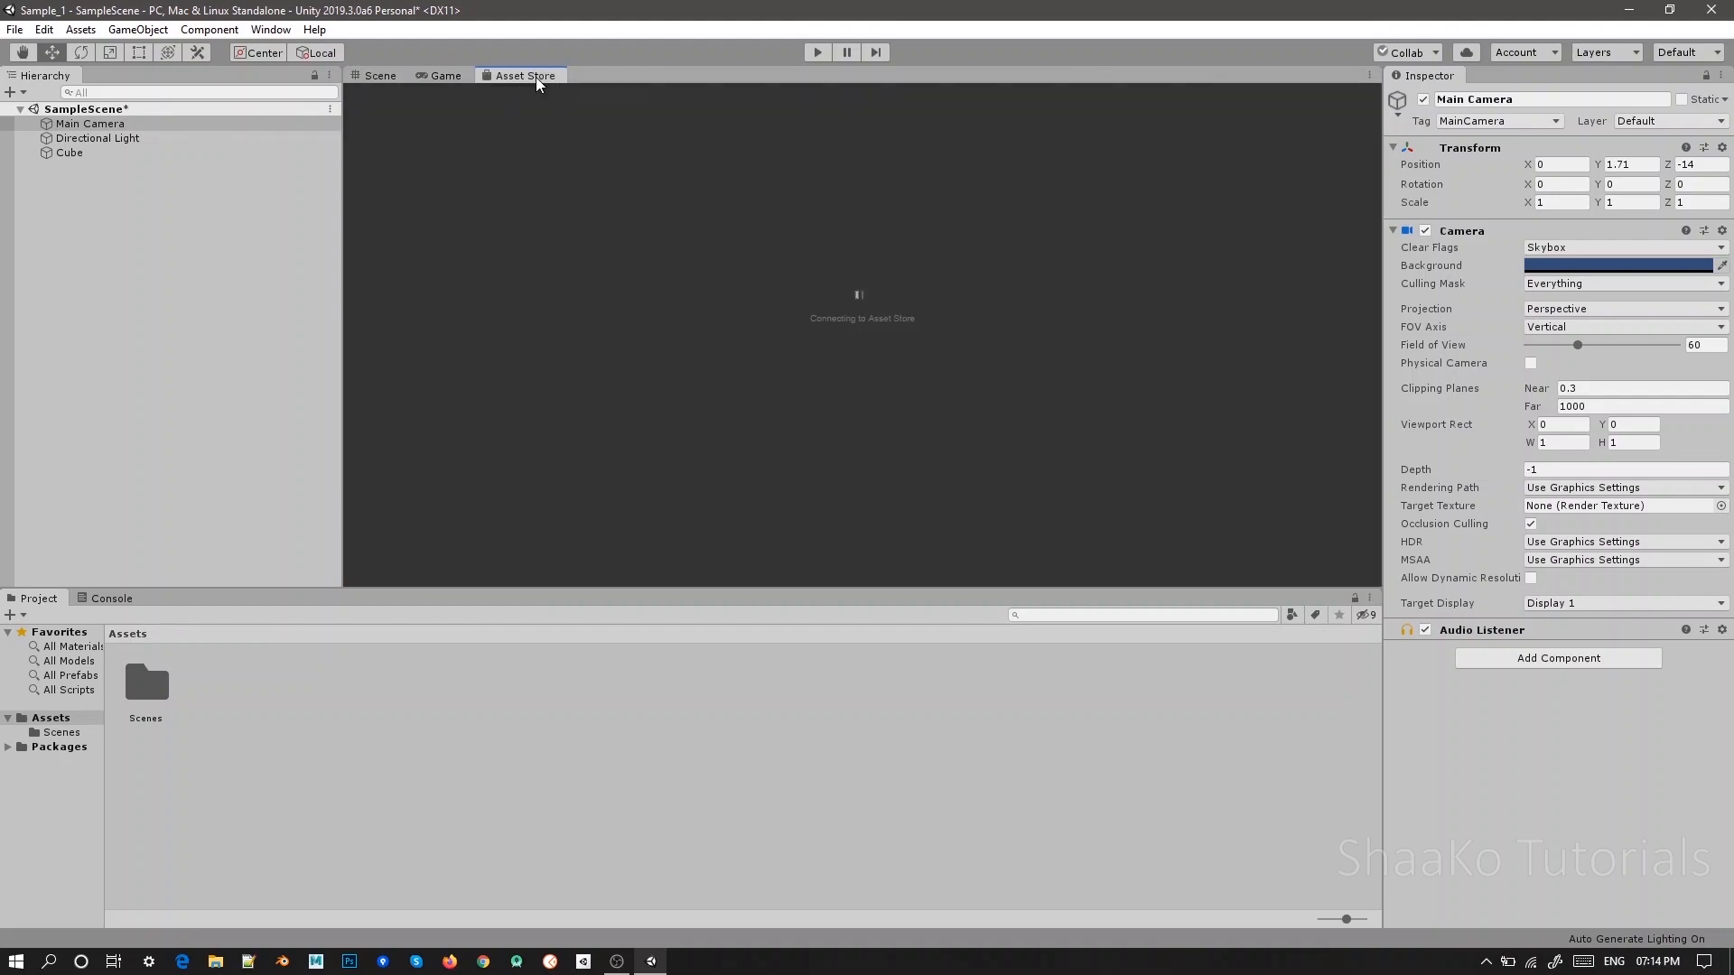
pyautogui.scroll(-5, 772, 449)
pyautogui.scroll(5, 772, 449)
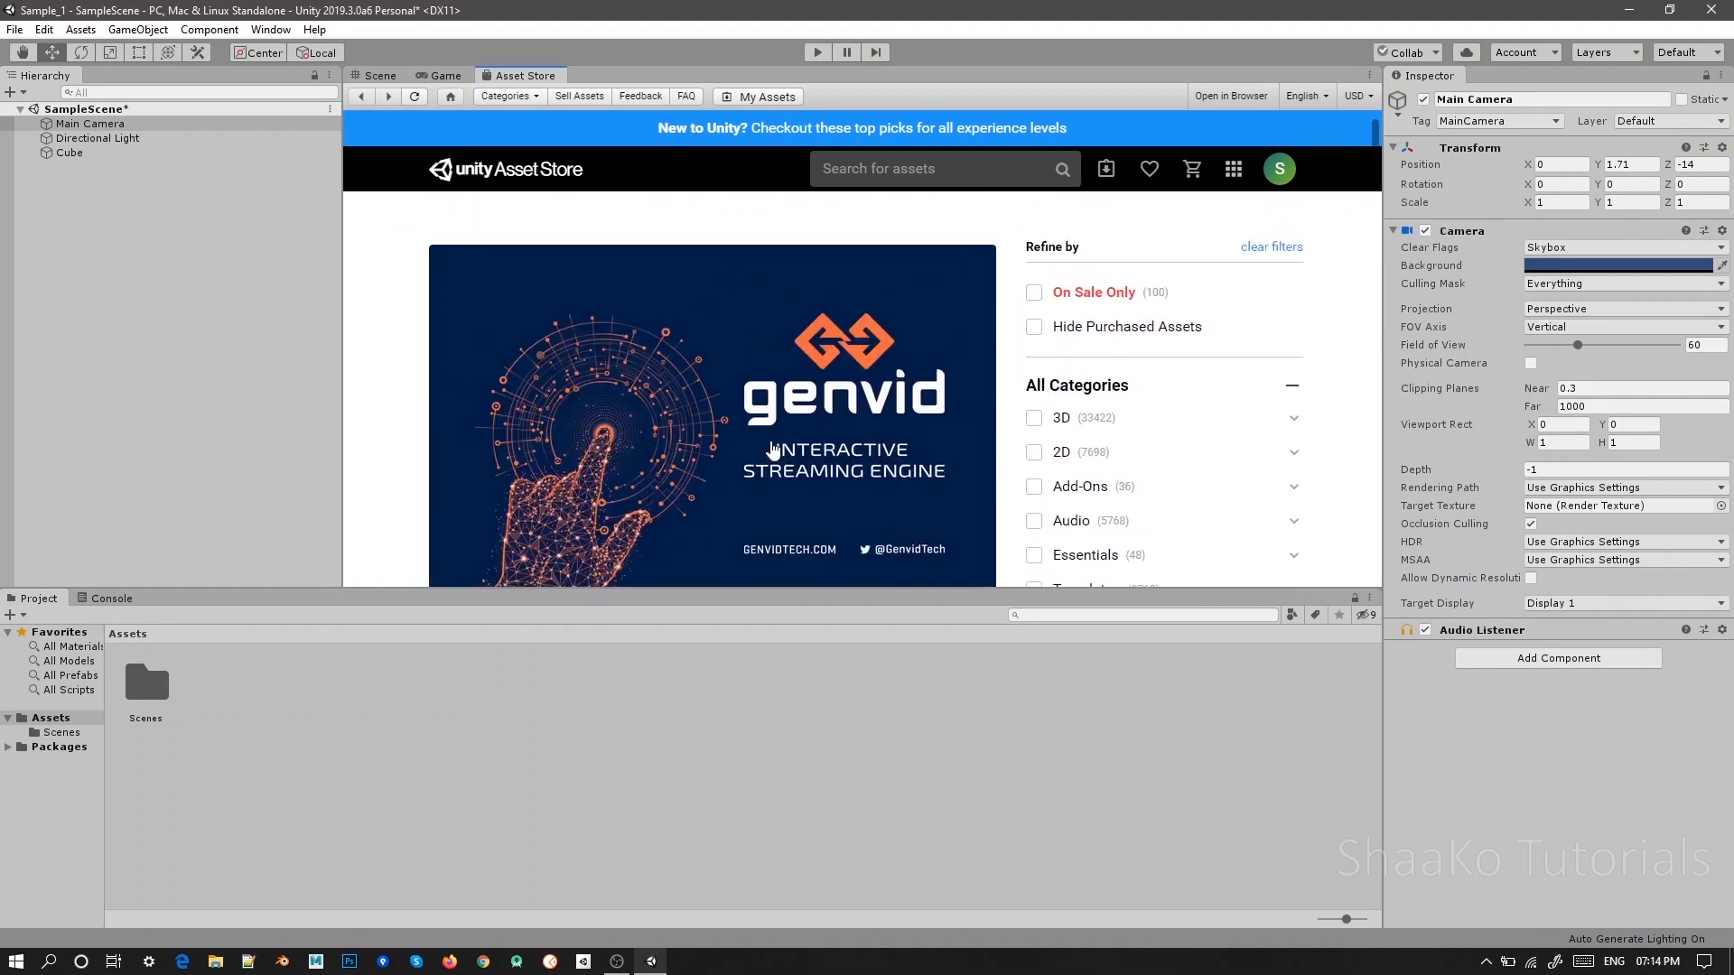
pyautogui.scroll(-15, 858, 406)
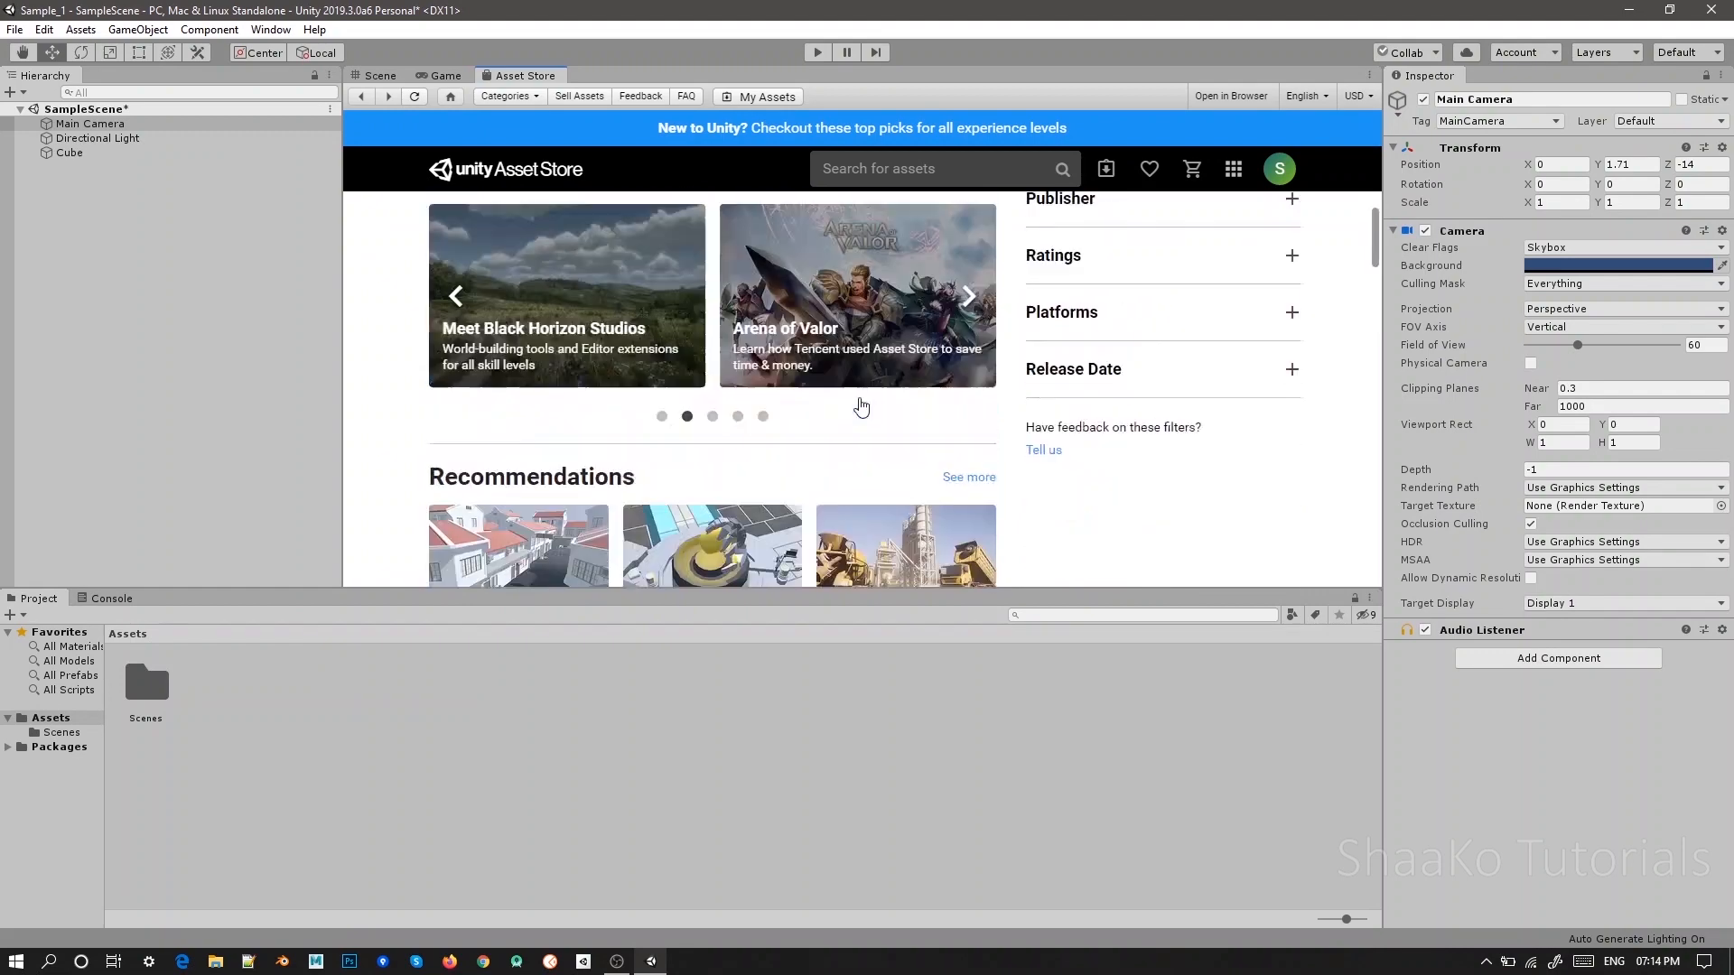
pyautogui.scroll(6, 859, 407)
pyautogui.scroll(8, 859, 406)
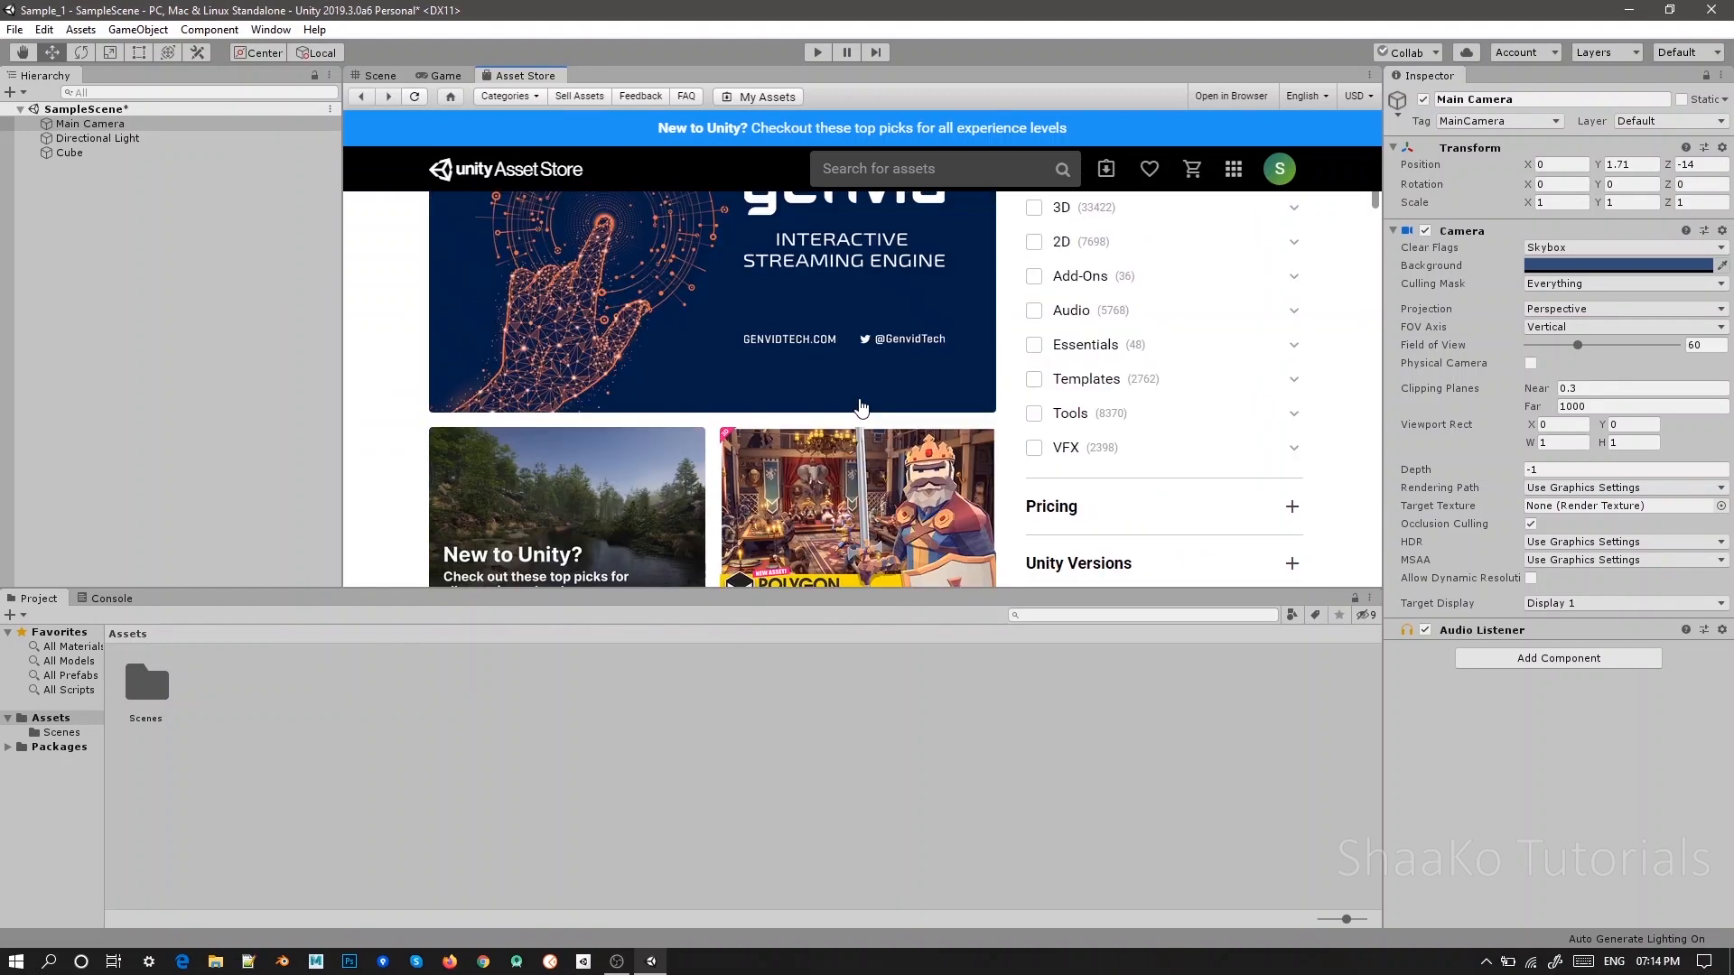
# Return to the Scene view and move the cube slightly, to about X -0.063, Z -10.019
pyautogui.click(400, 78)
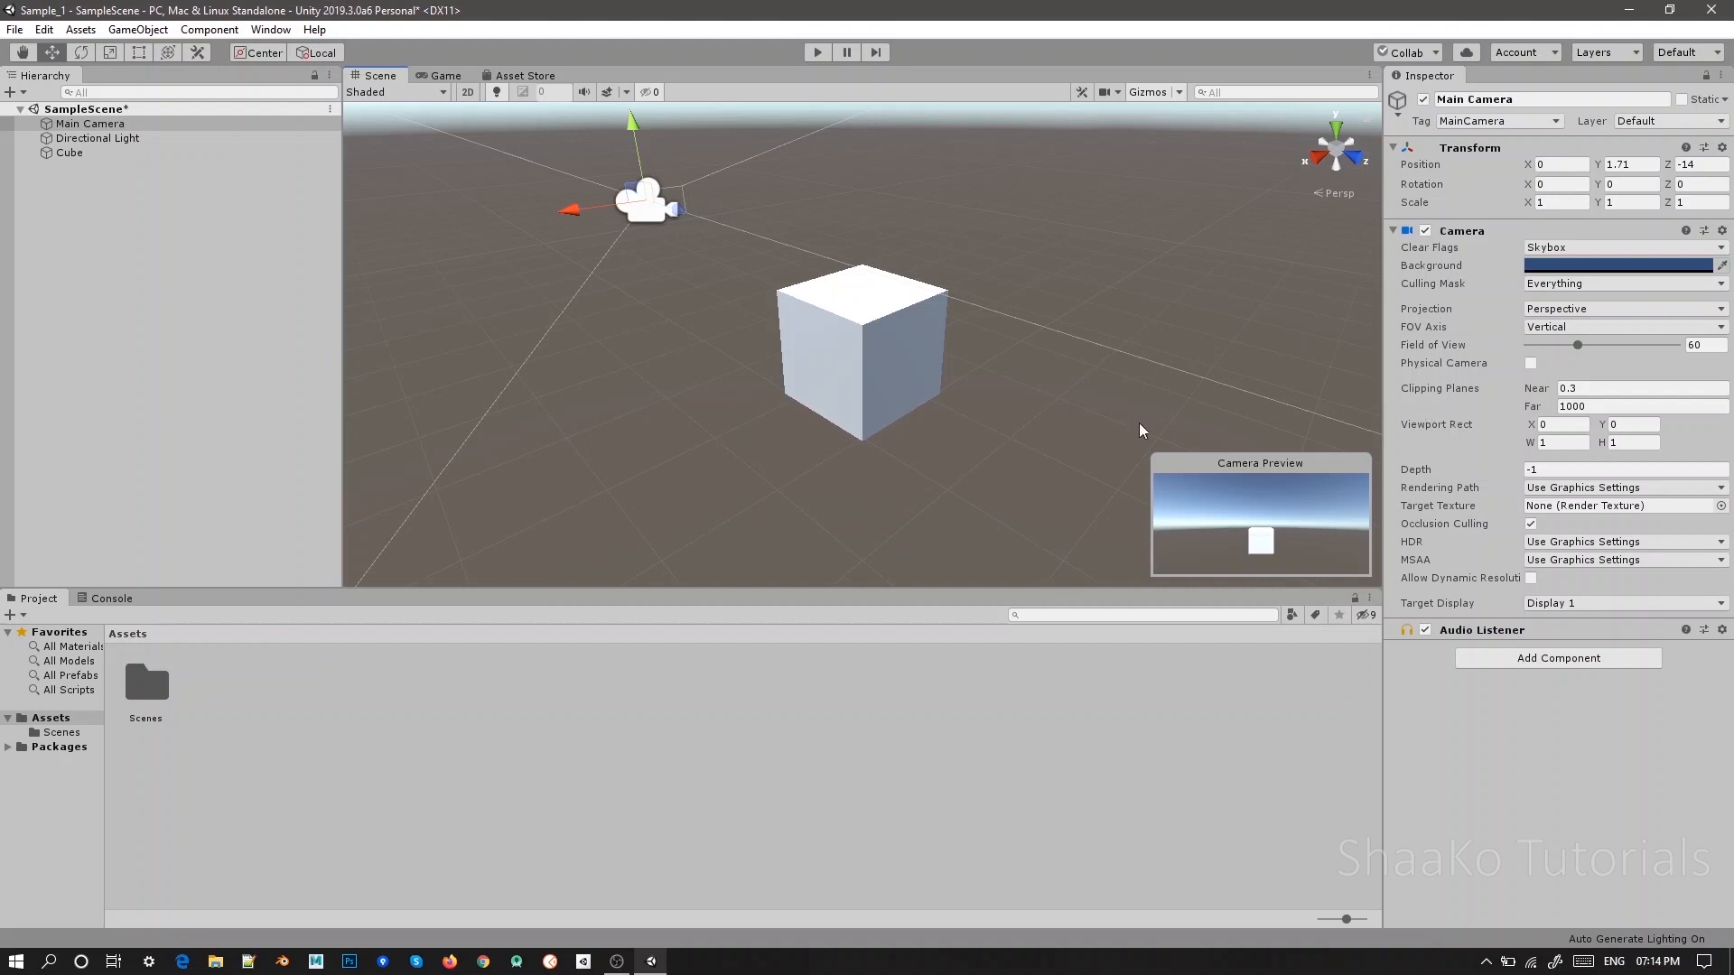
pyautogui.click(883, 369)
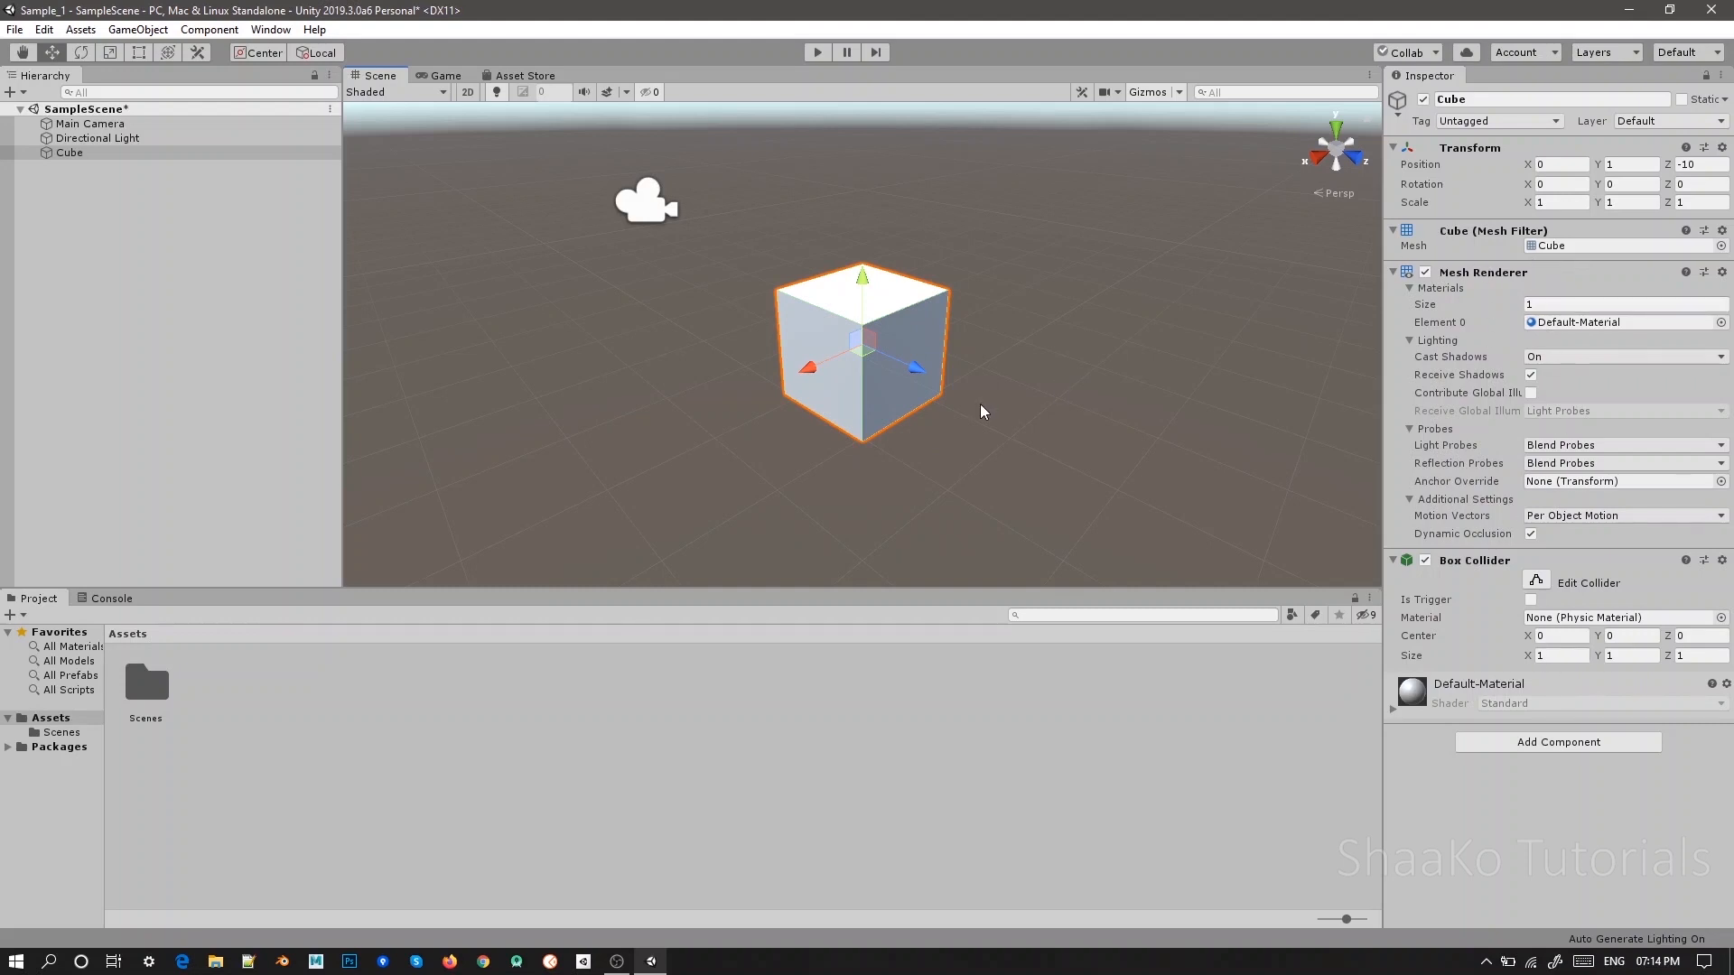
pyautogui.moveTo(917, 368); pyautogui.dragTo(822, 376)
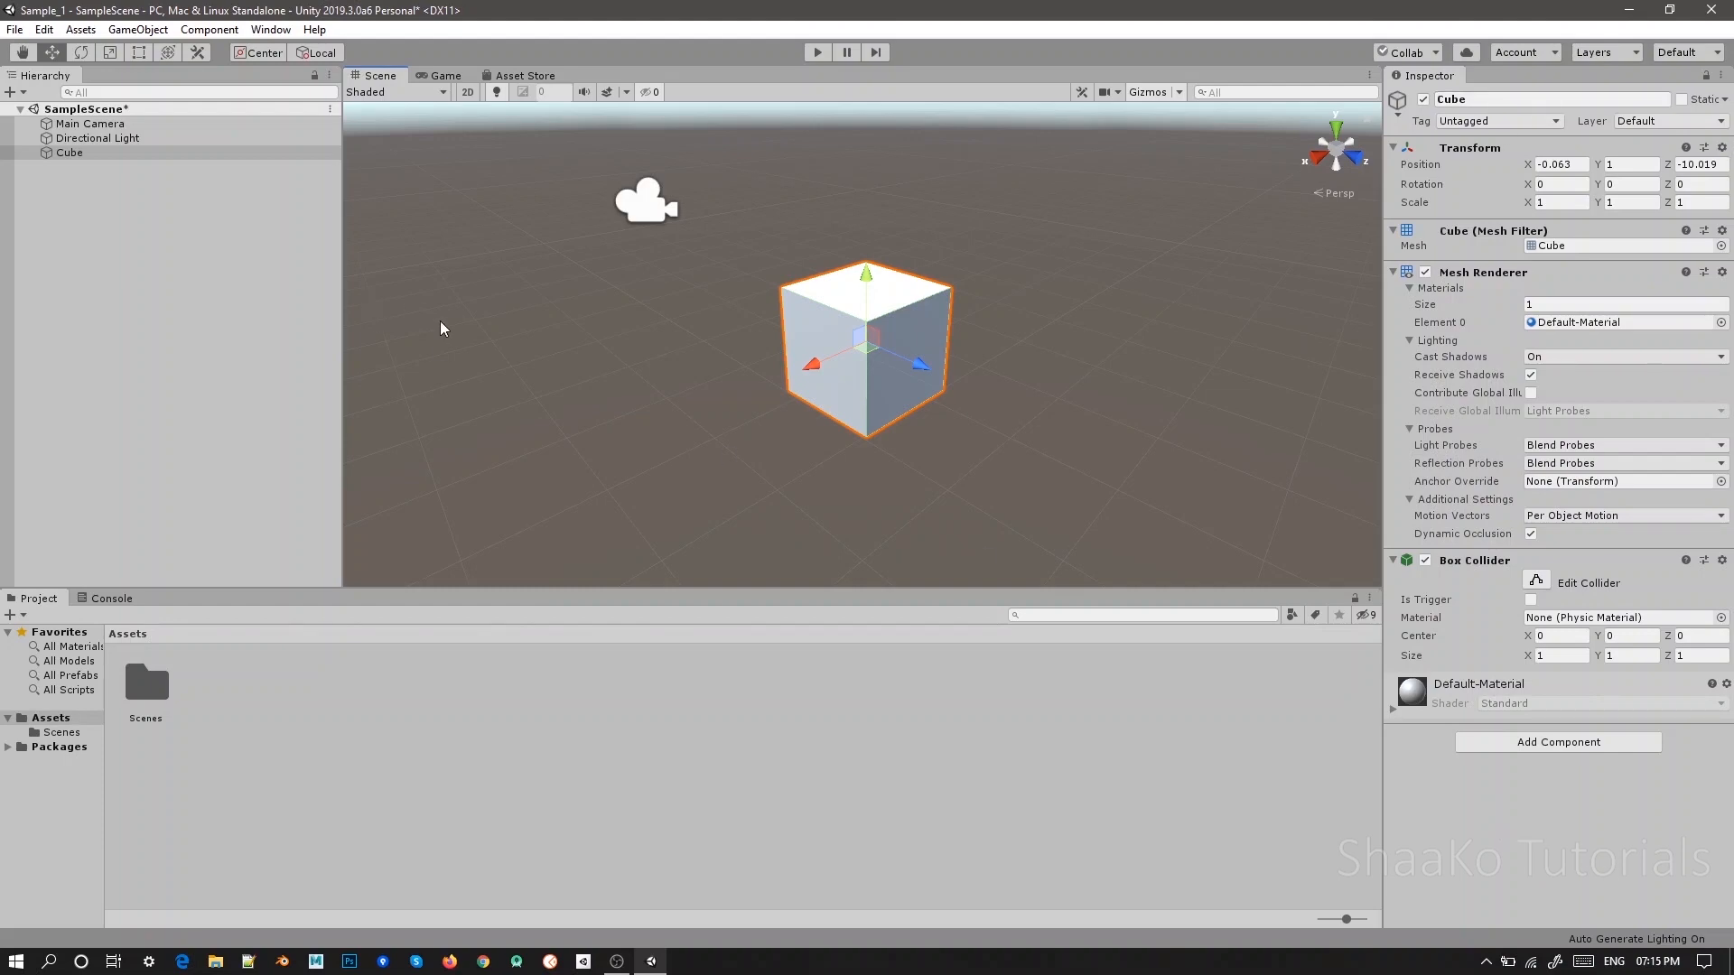
# Inspect the Directional Light's settings and browse the component categories available to add, without adding one
pyautogui.click(138, 144)
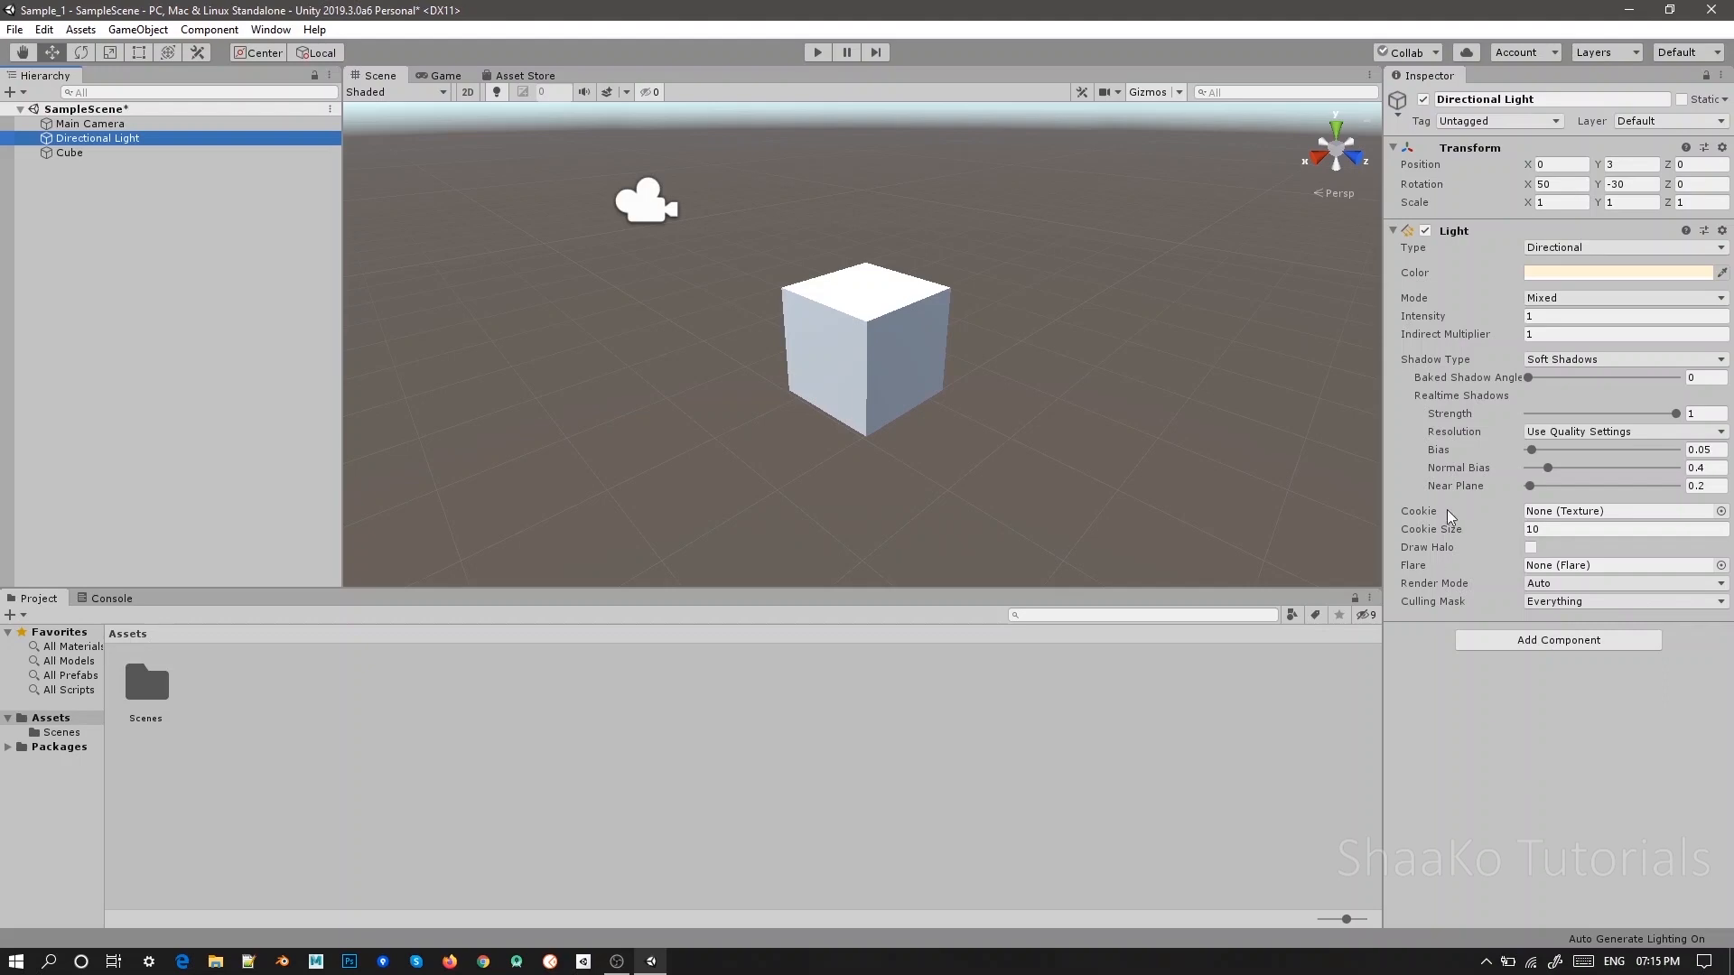
pyautogui.click(1626, 643)
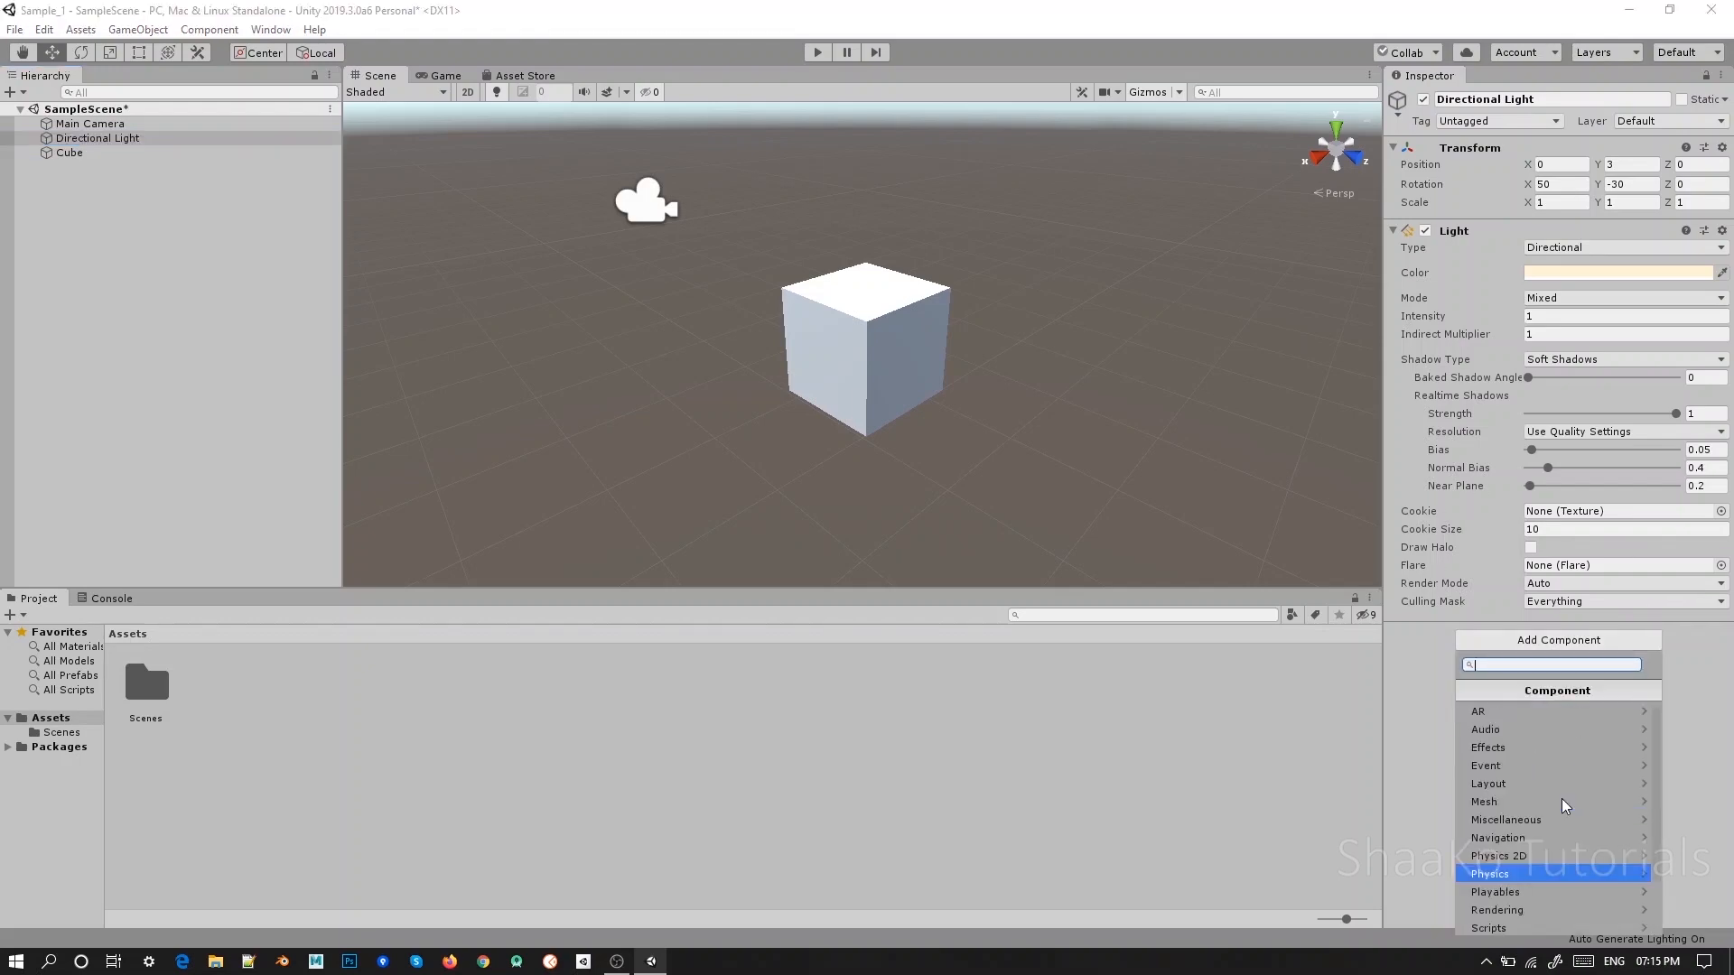
pyautogui.scroll(-2, 1565, 804)
pyautogui.scroll(2, 1554, 714)
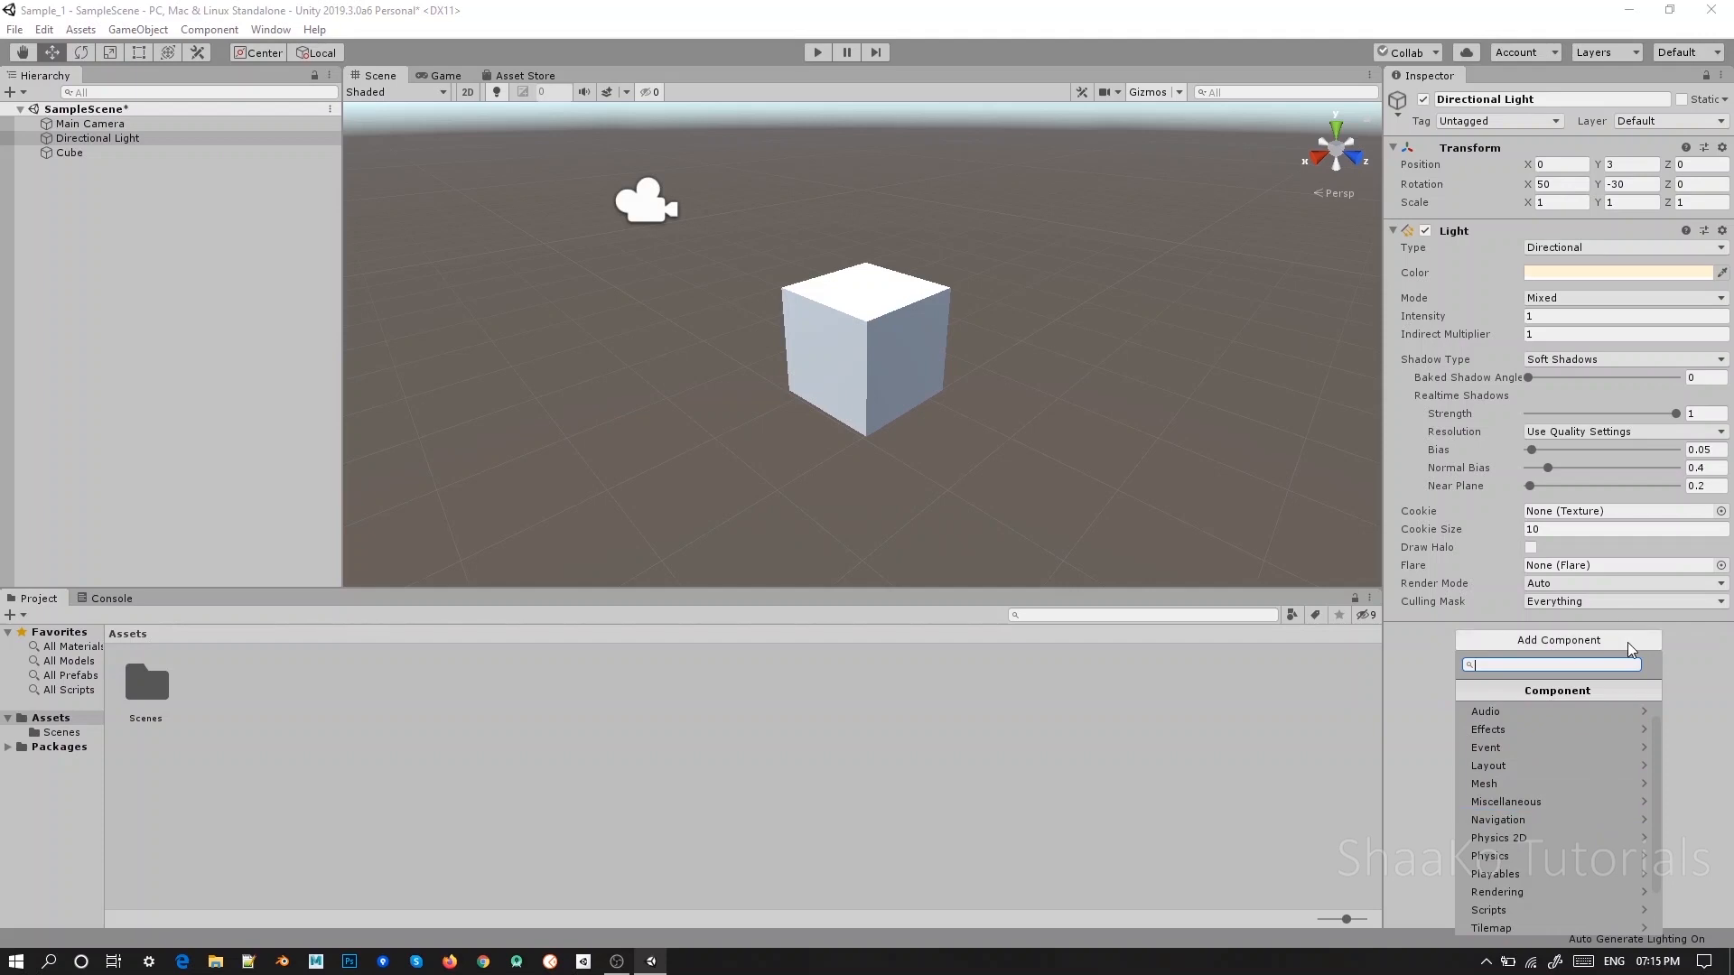
pyautogui.click(1628, 642)
pyautogui.click(635, 716)
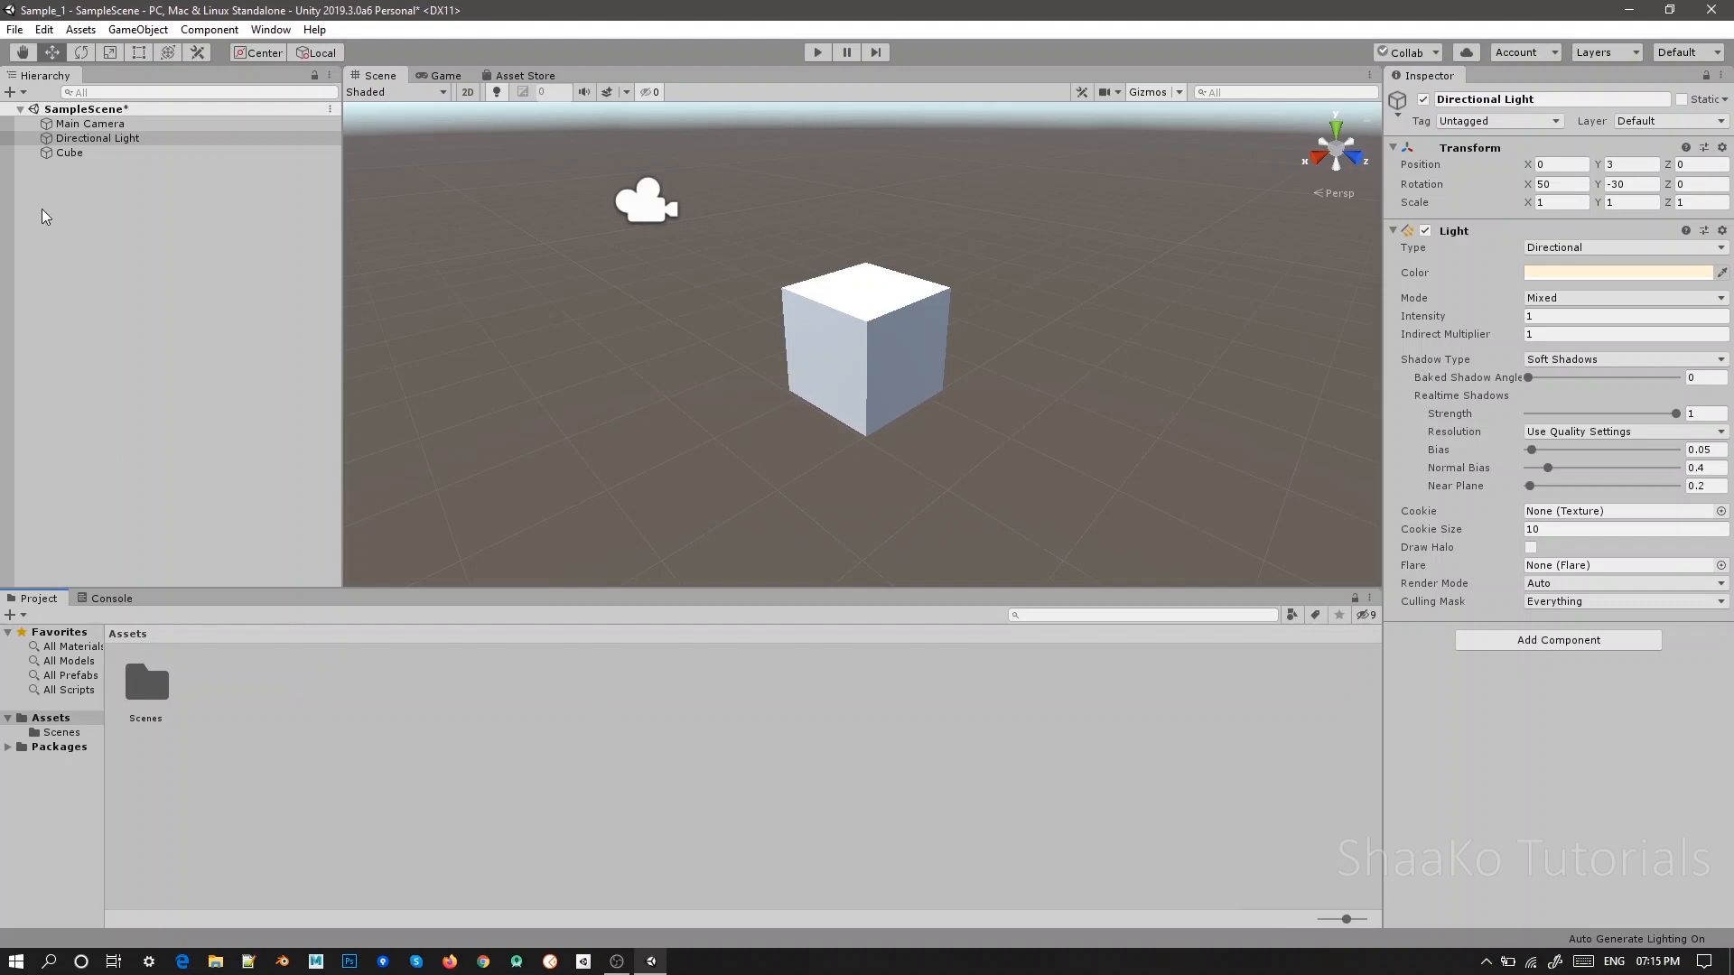
pyautogui.click(102, 141)
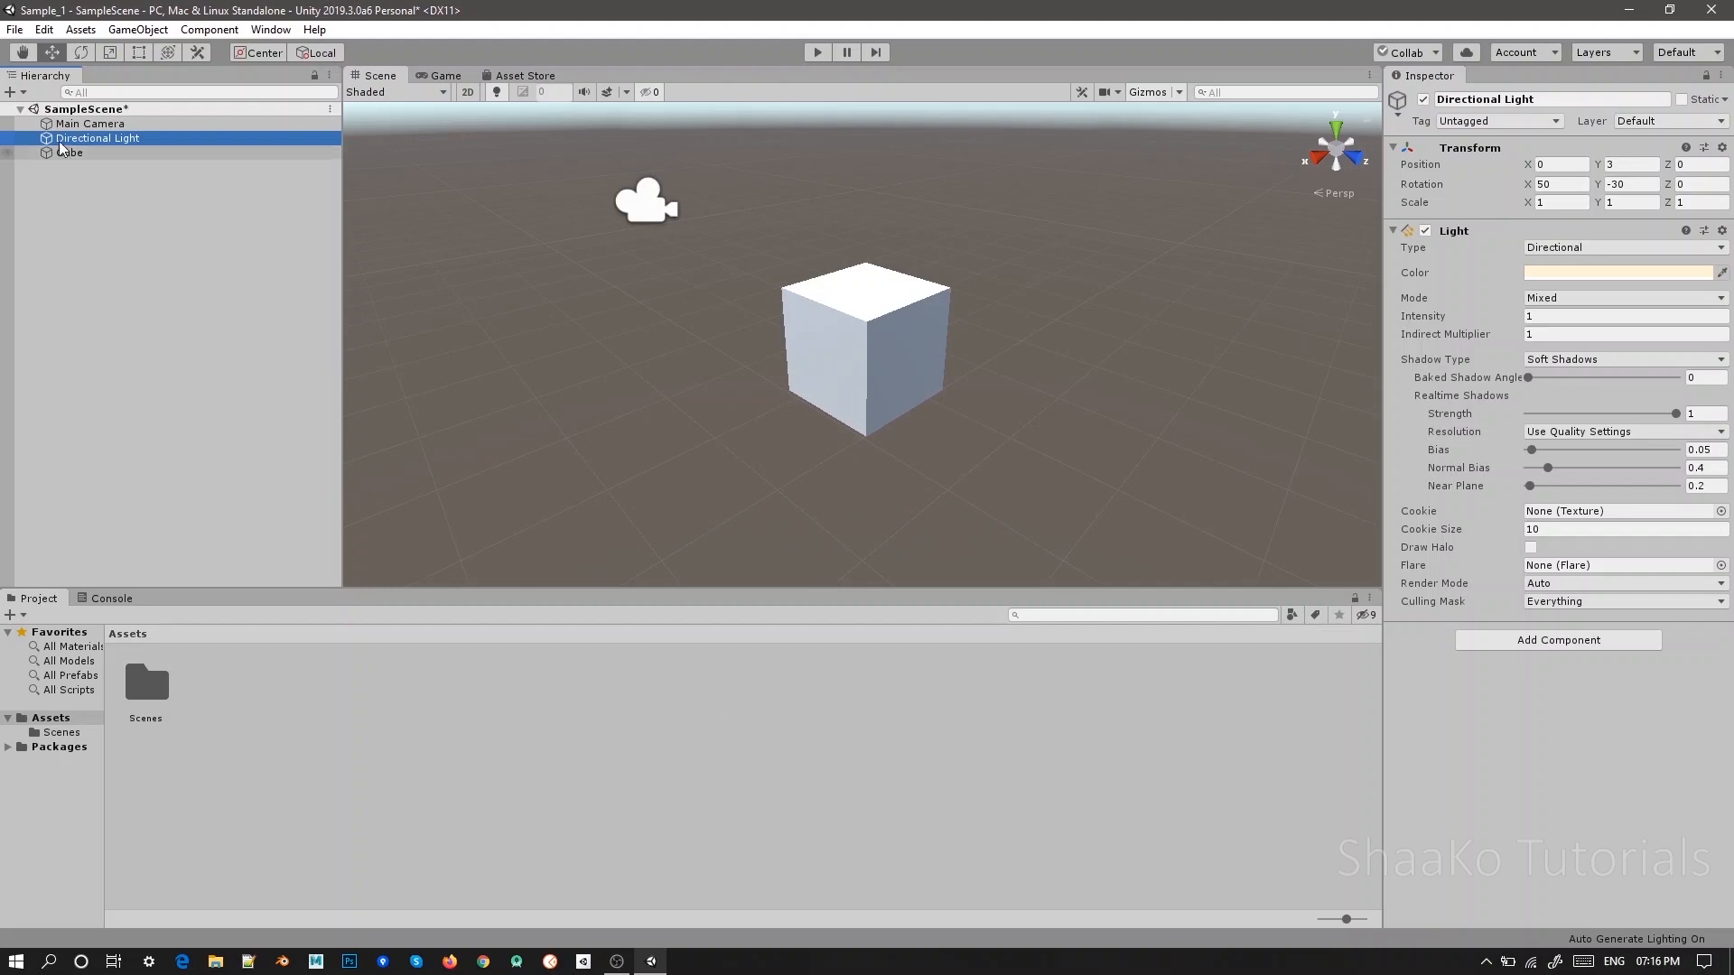
# Review the editor's keyboard shortcut list under All Unity Commands and close the Shortcuts window
pyautogui.click(44, 29)
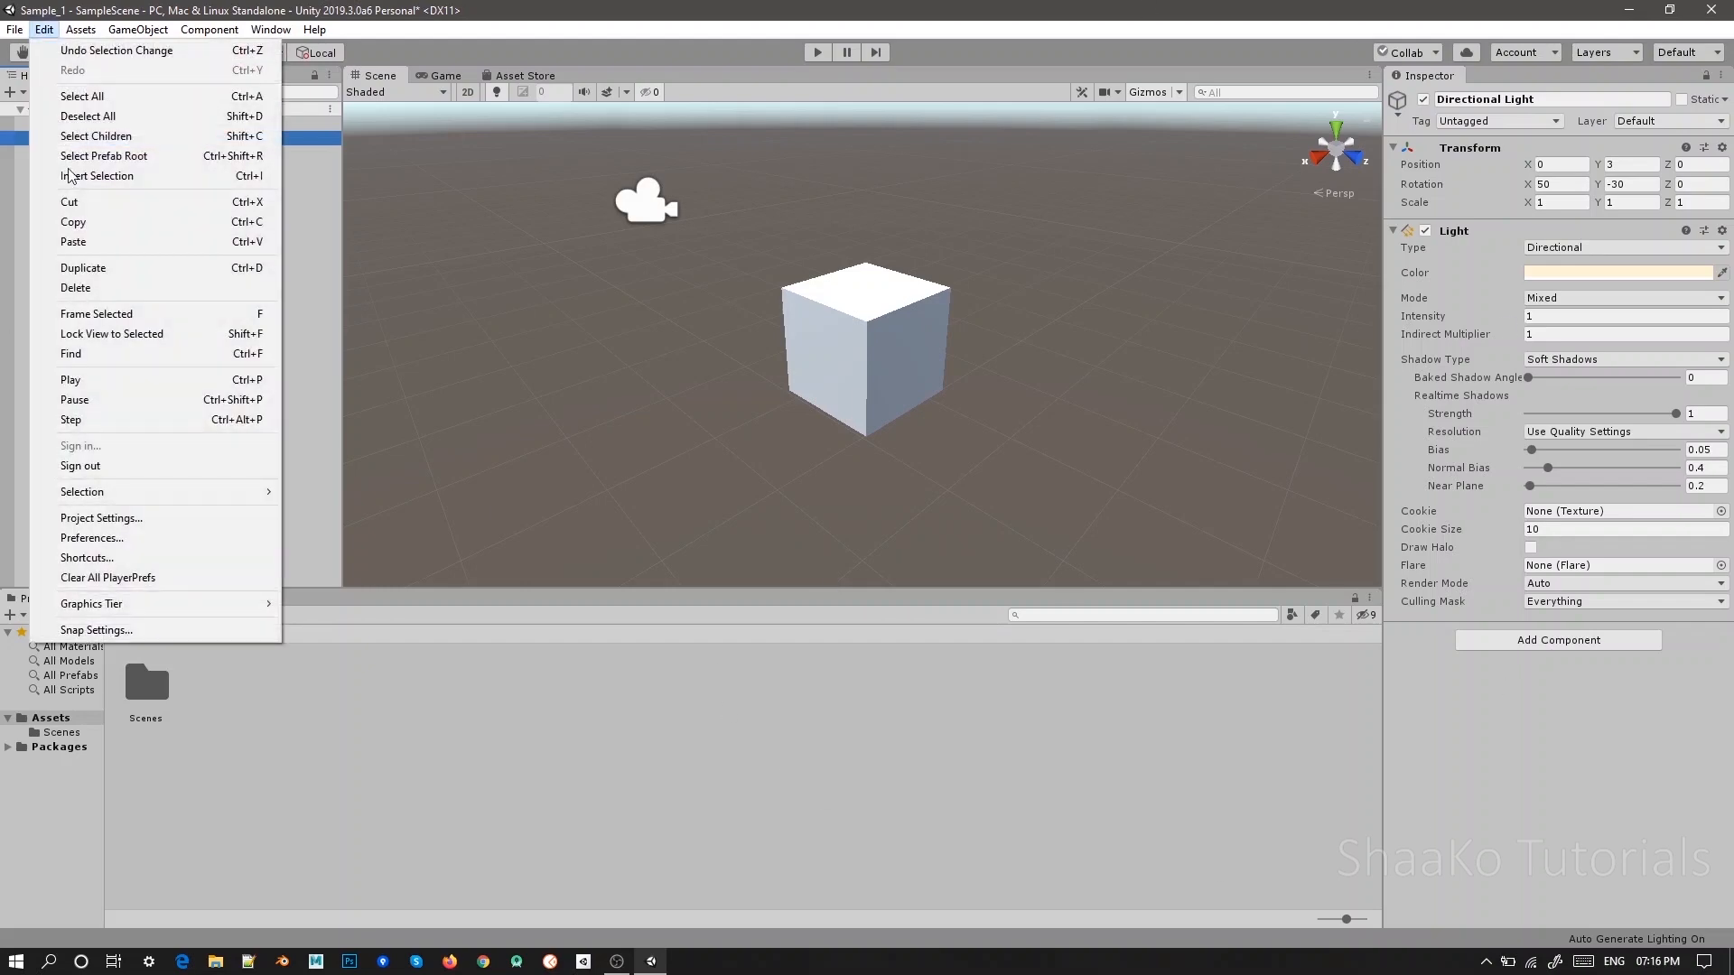
pyautogui.click(100, 558)
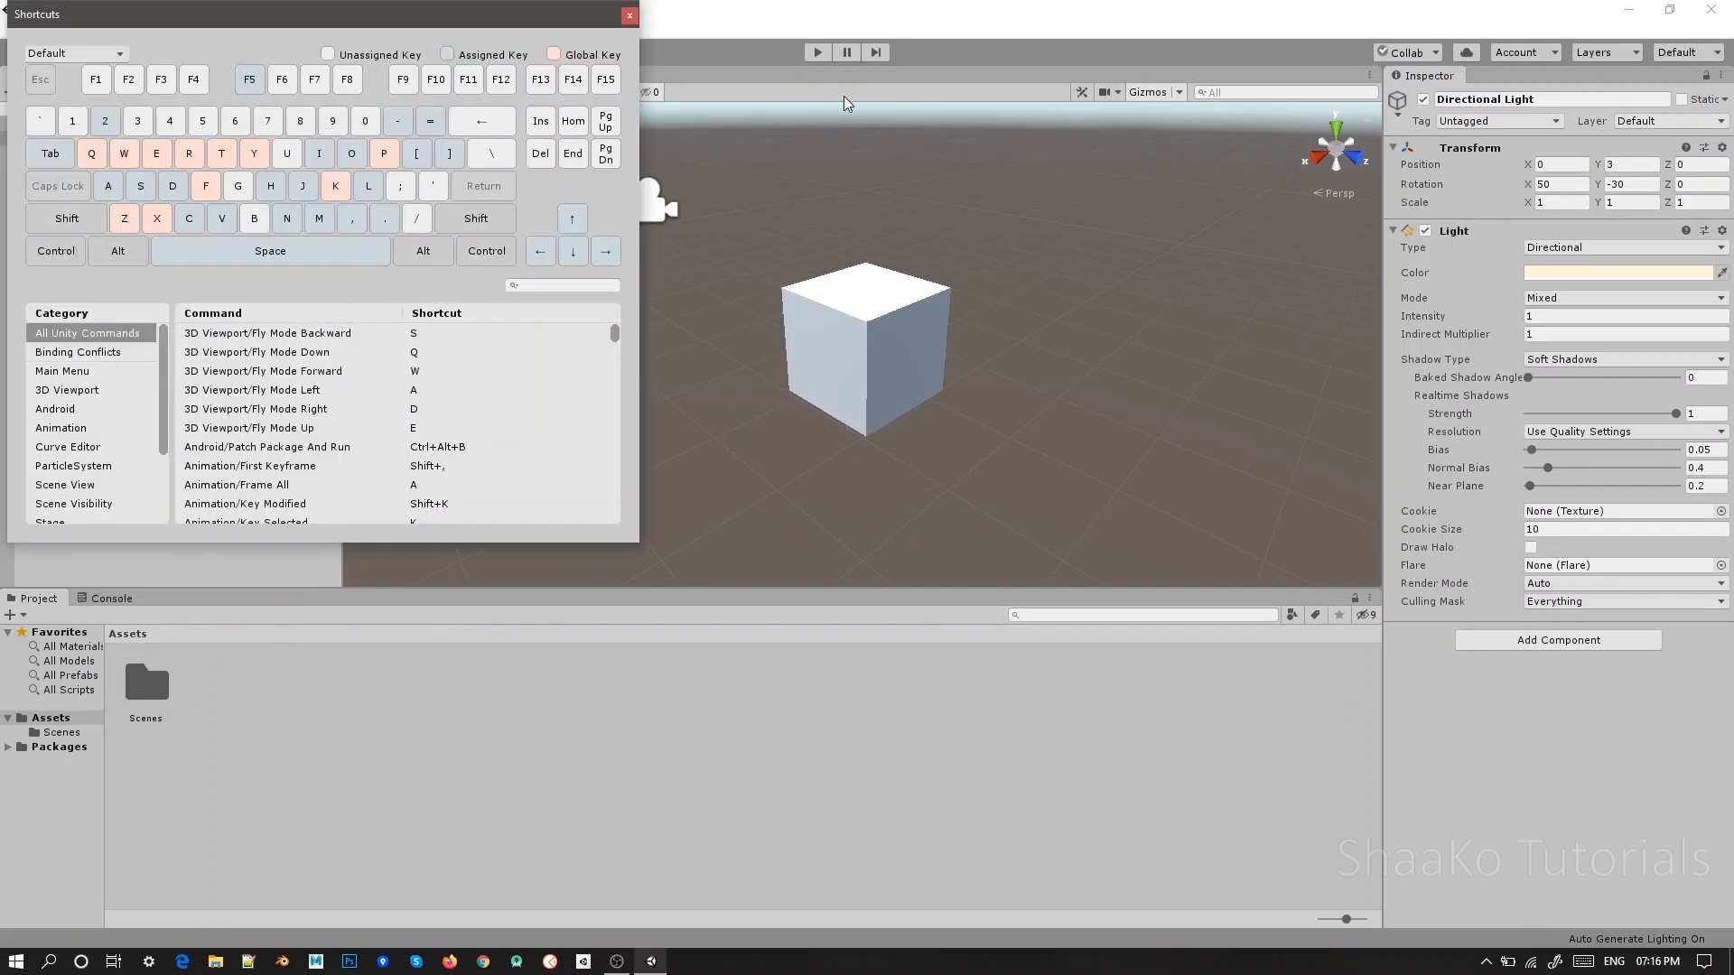
pyautogui.scroll(-5, 840, 541)
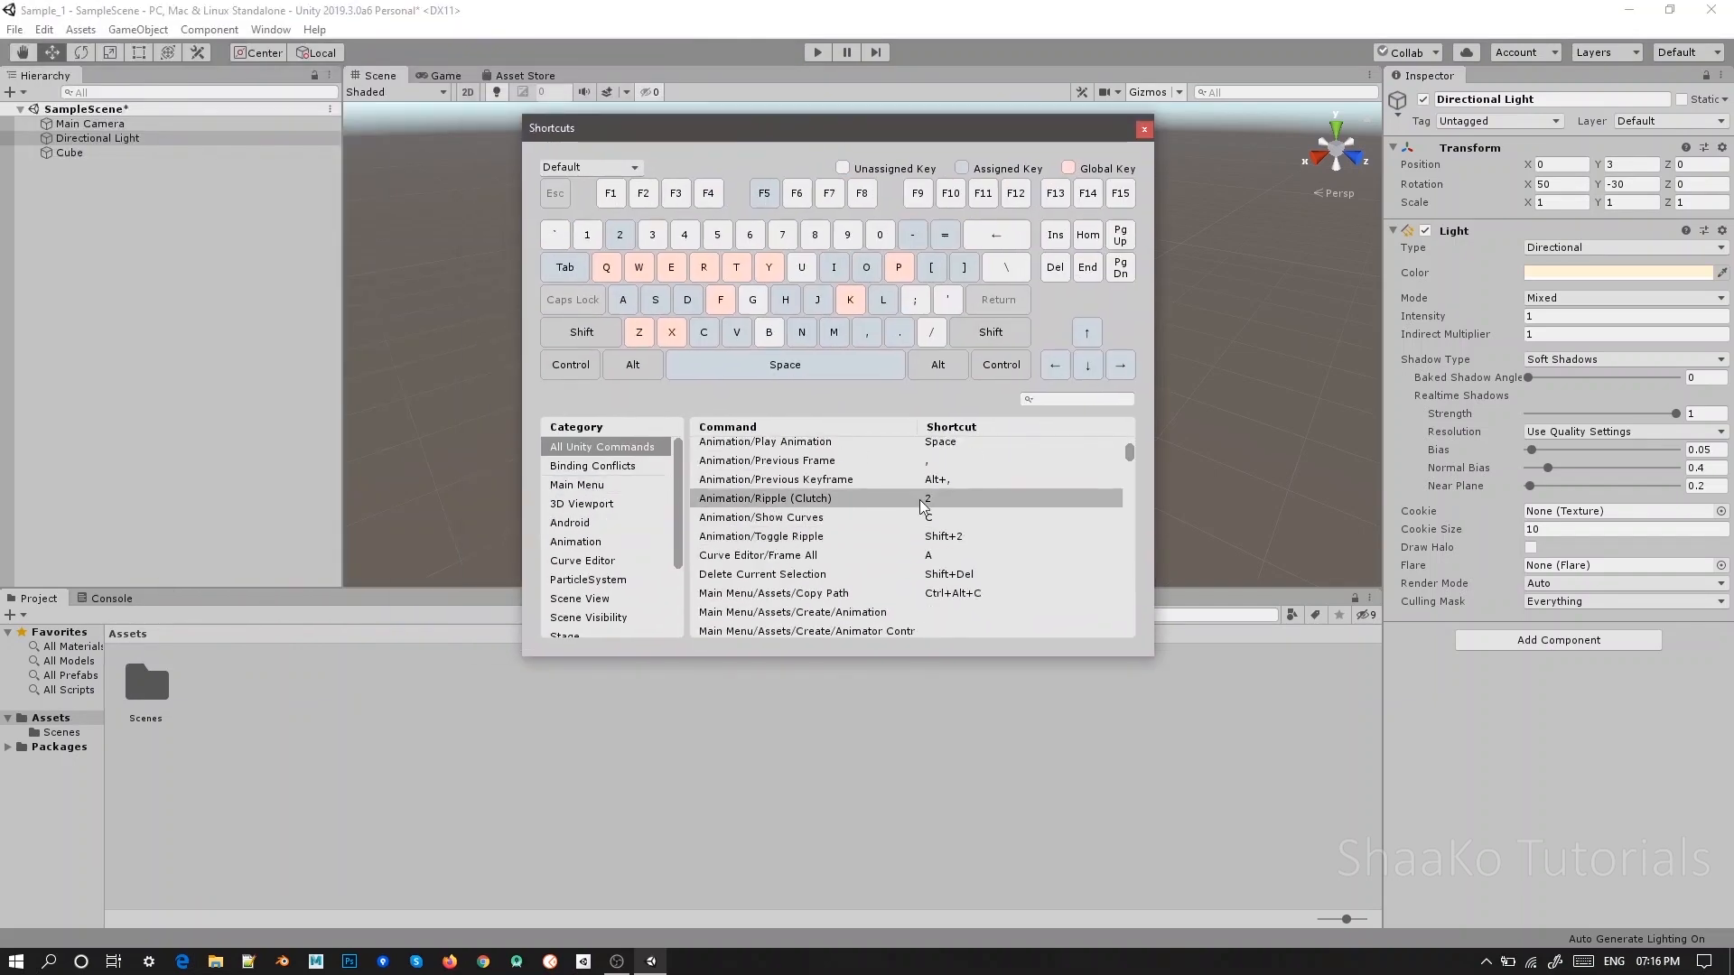
pyautogui.scroll(3, 933, 506)
pyautogui.scroll(1, 933, 505)
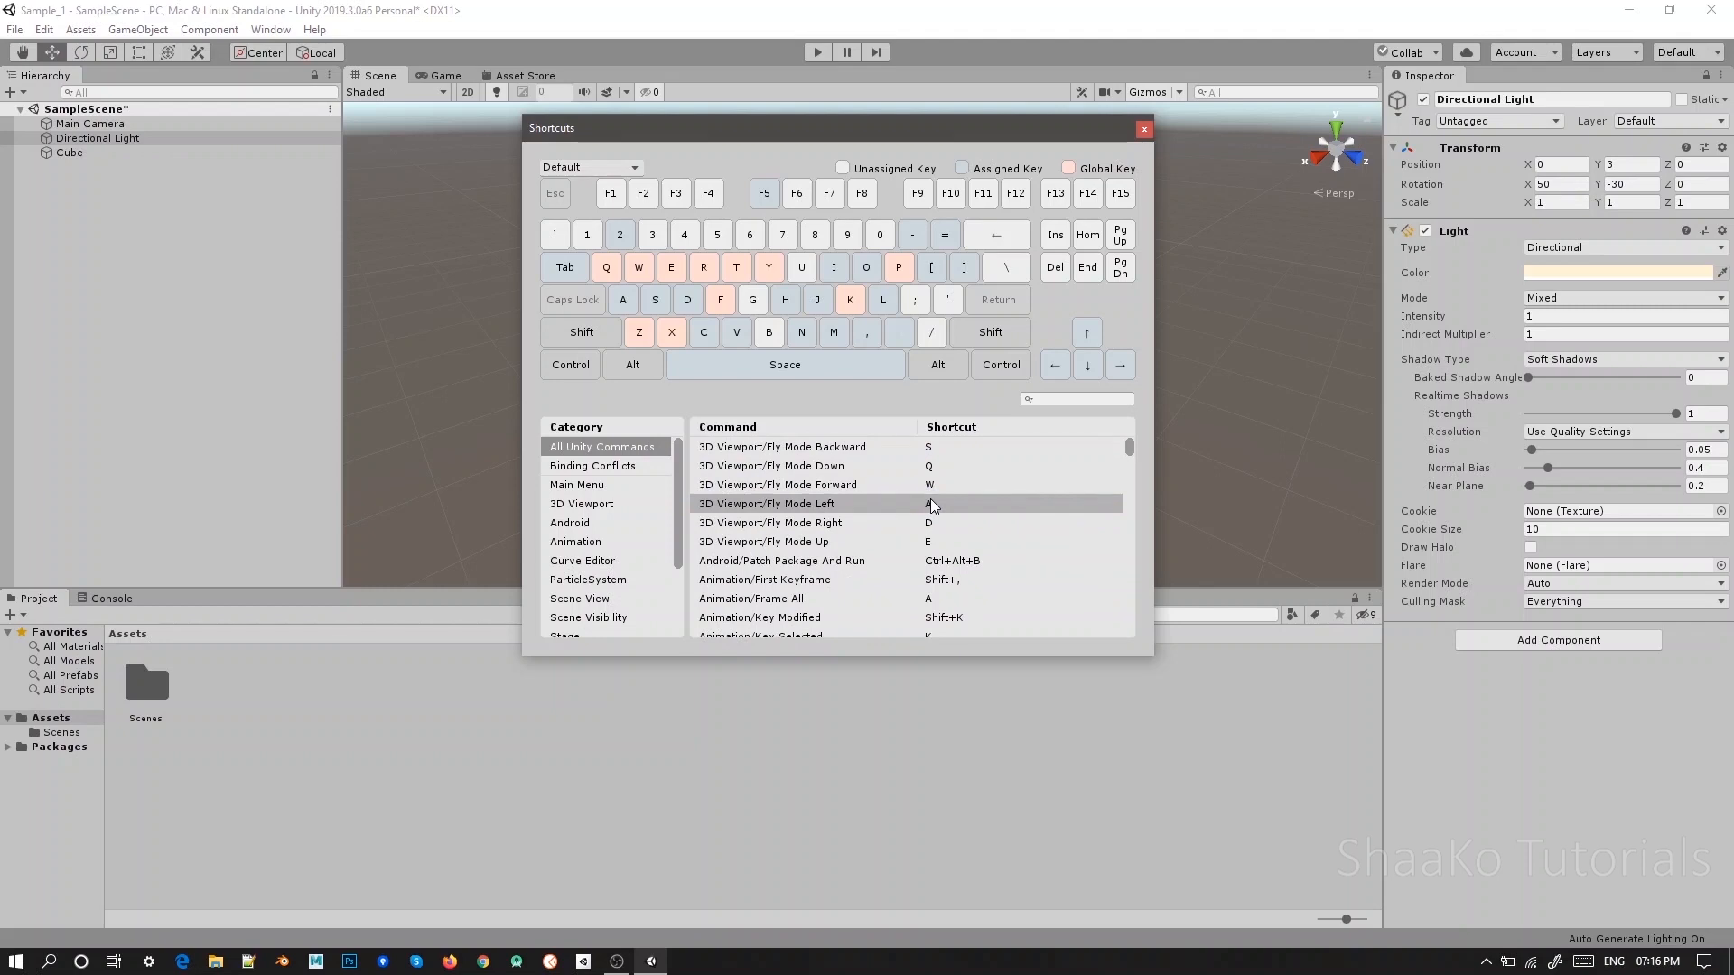
pyautogui.scroll(-2, 589, 560)
pyautogui.scroll(2, 596, 560)
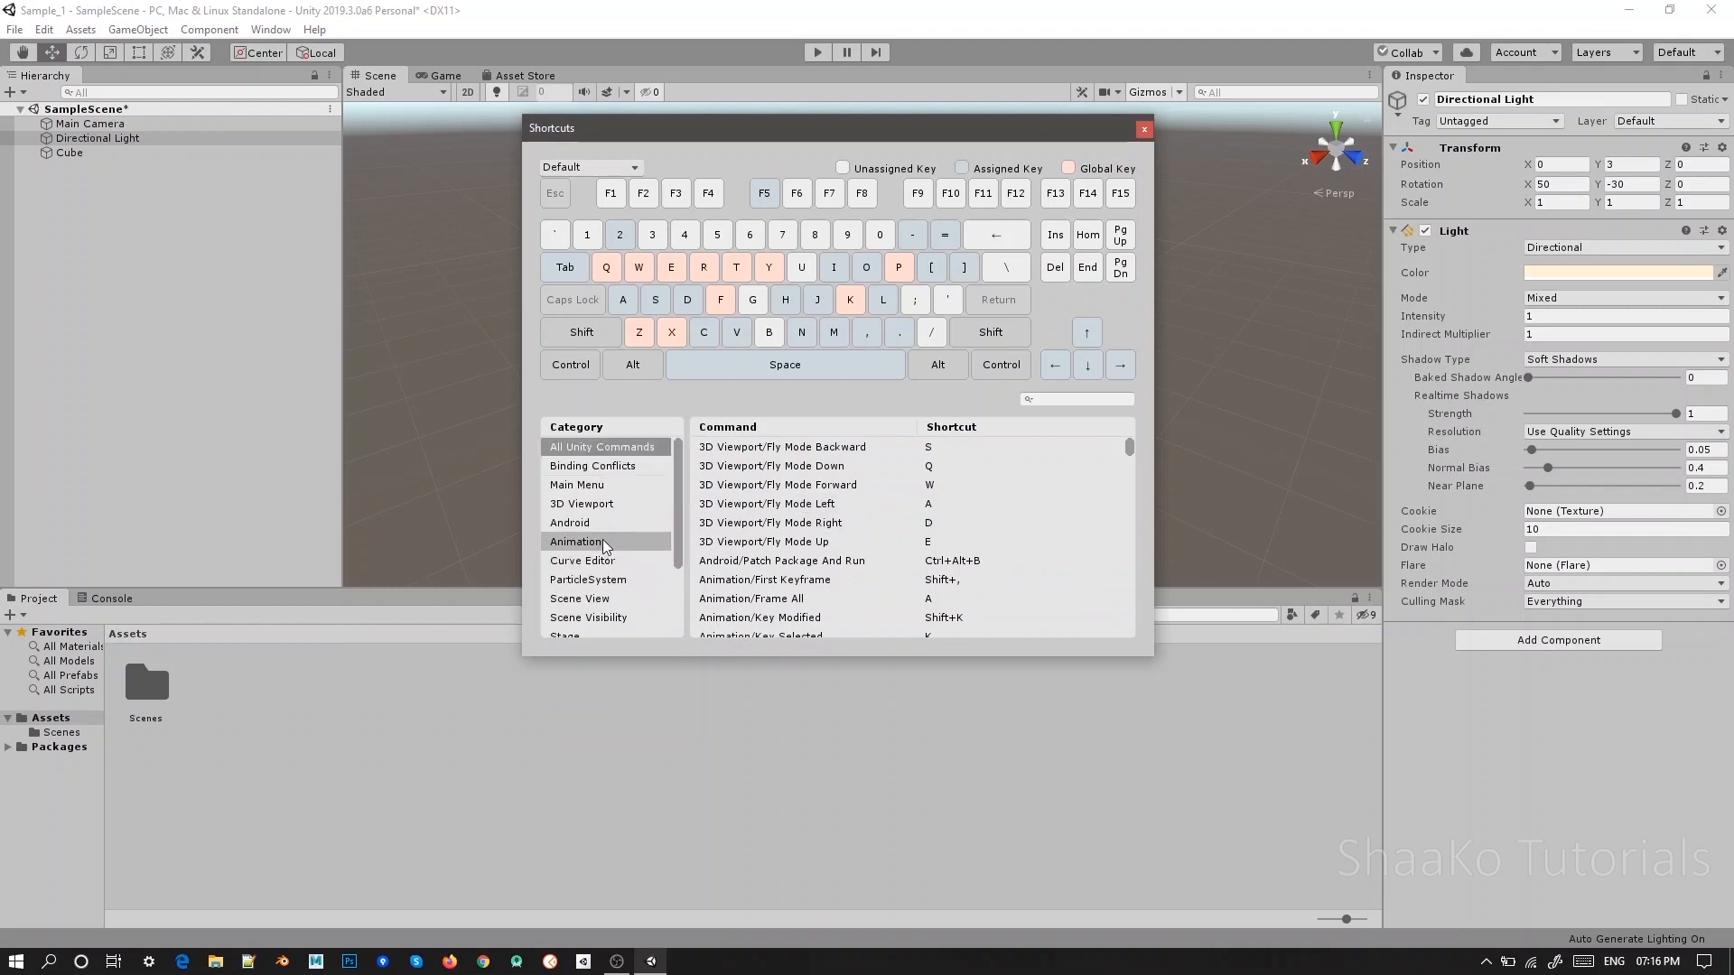
pyautogui.click(1143, 128)
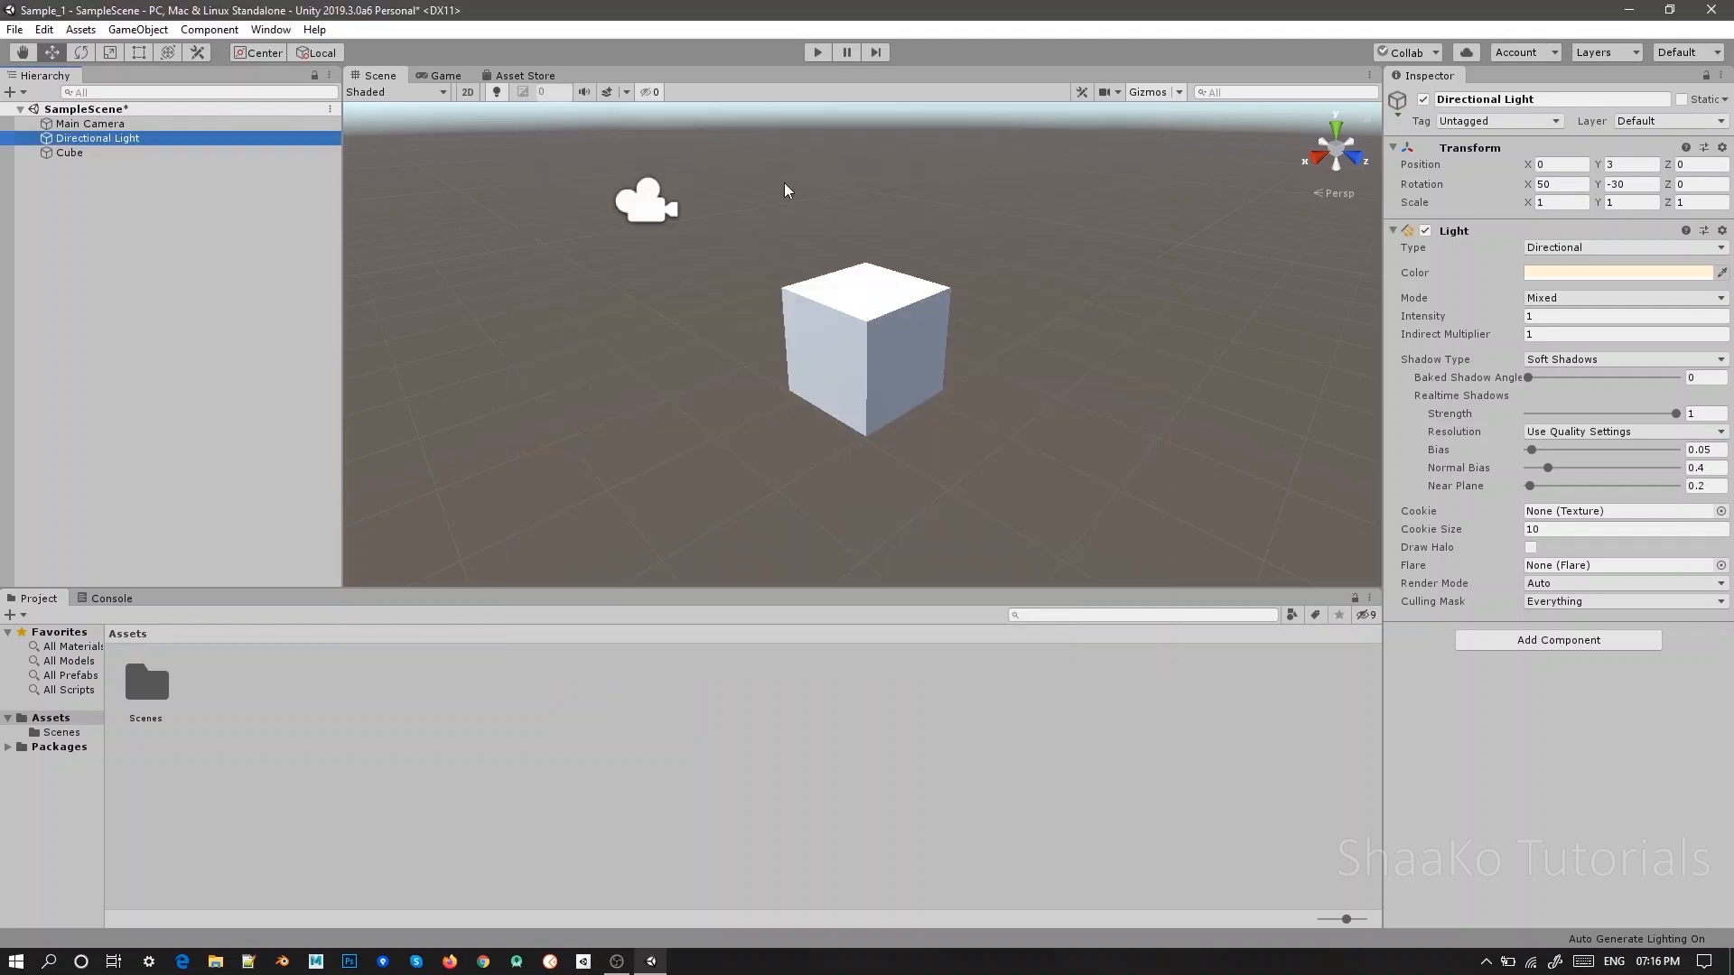